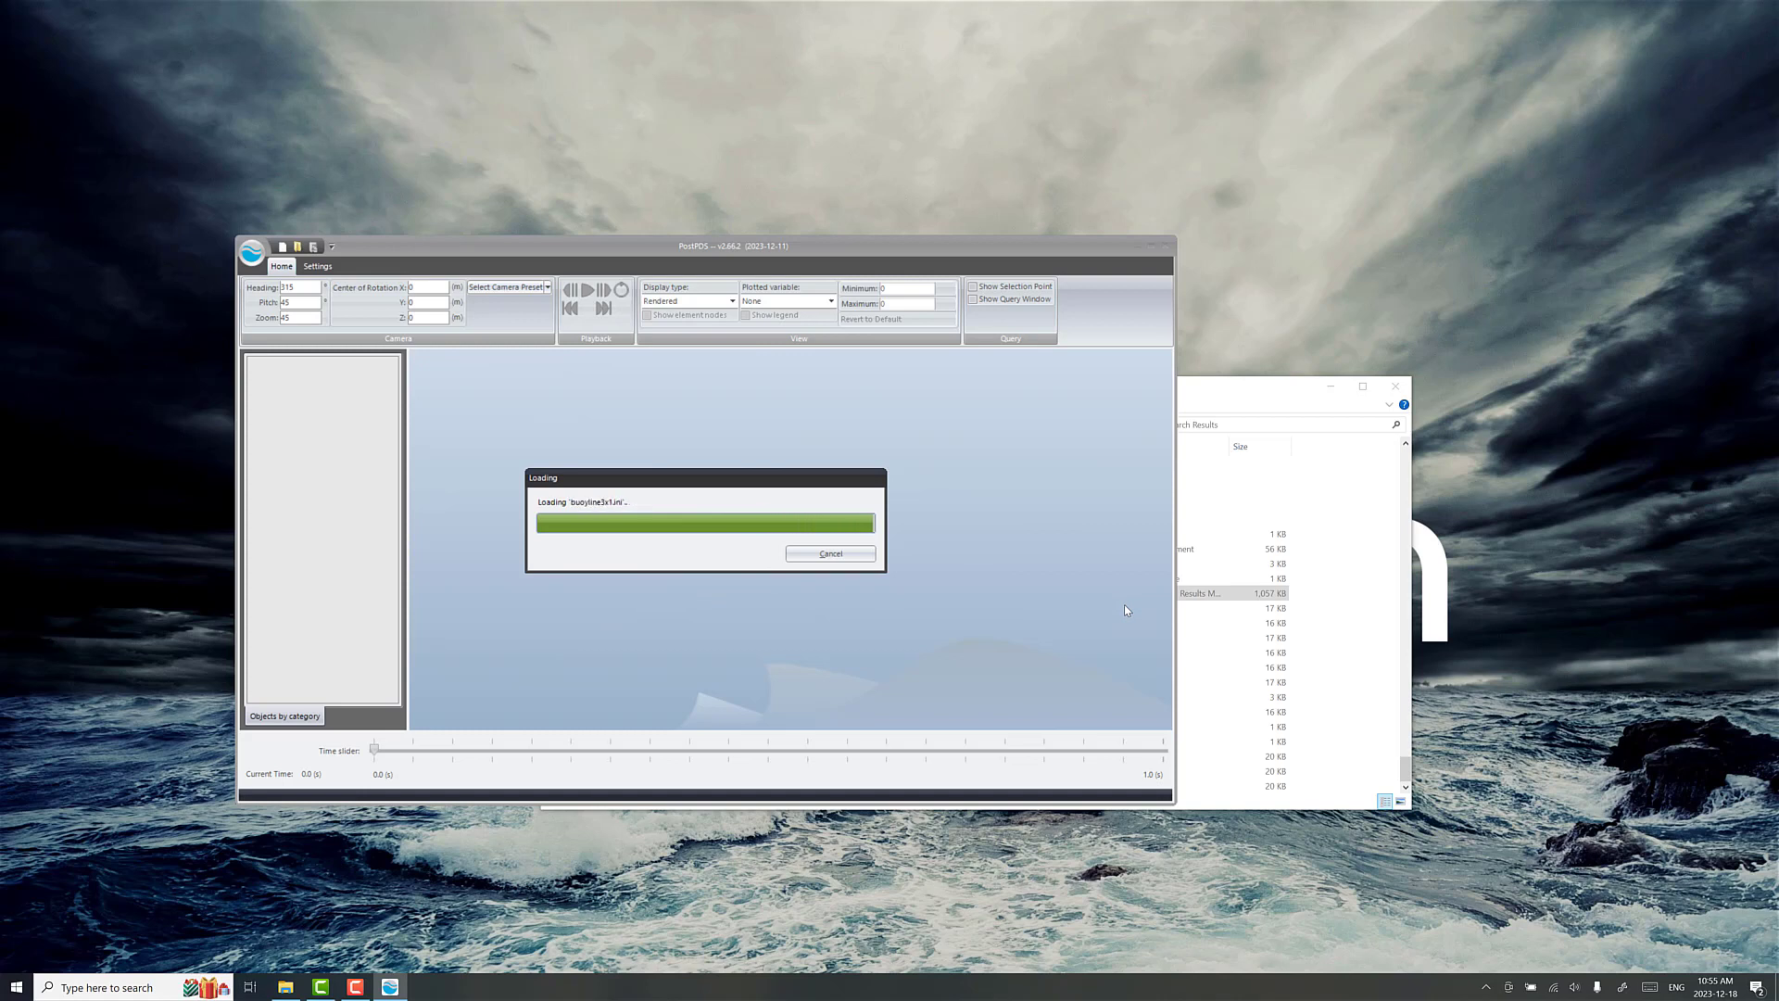
Switch the loaded results to the Engineering display type and plot the Tension variable with its legend shown
{"action": "left_click_drag", "start_coordinate": [1003, 244], "coordinate": [1038, 181]}
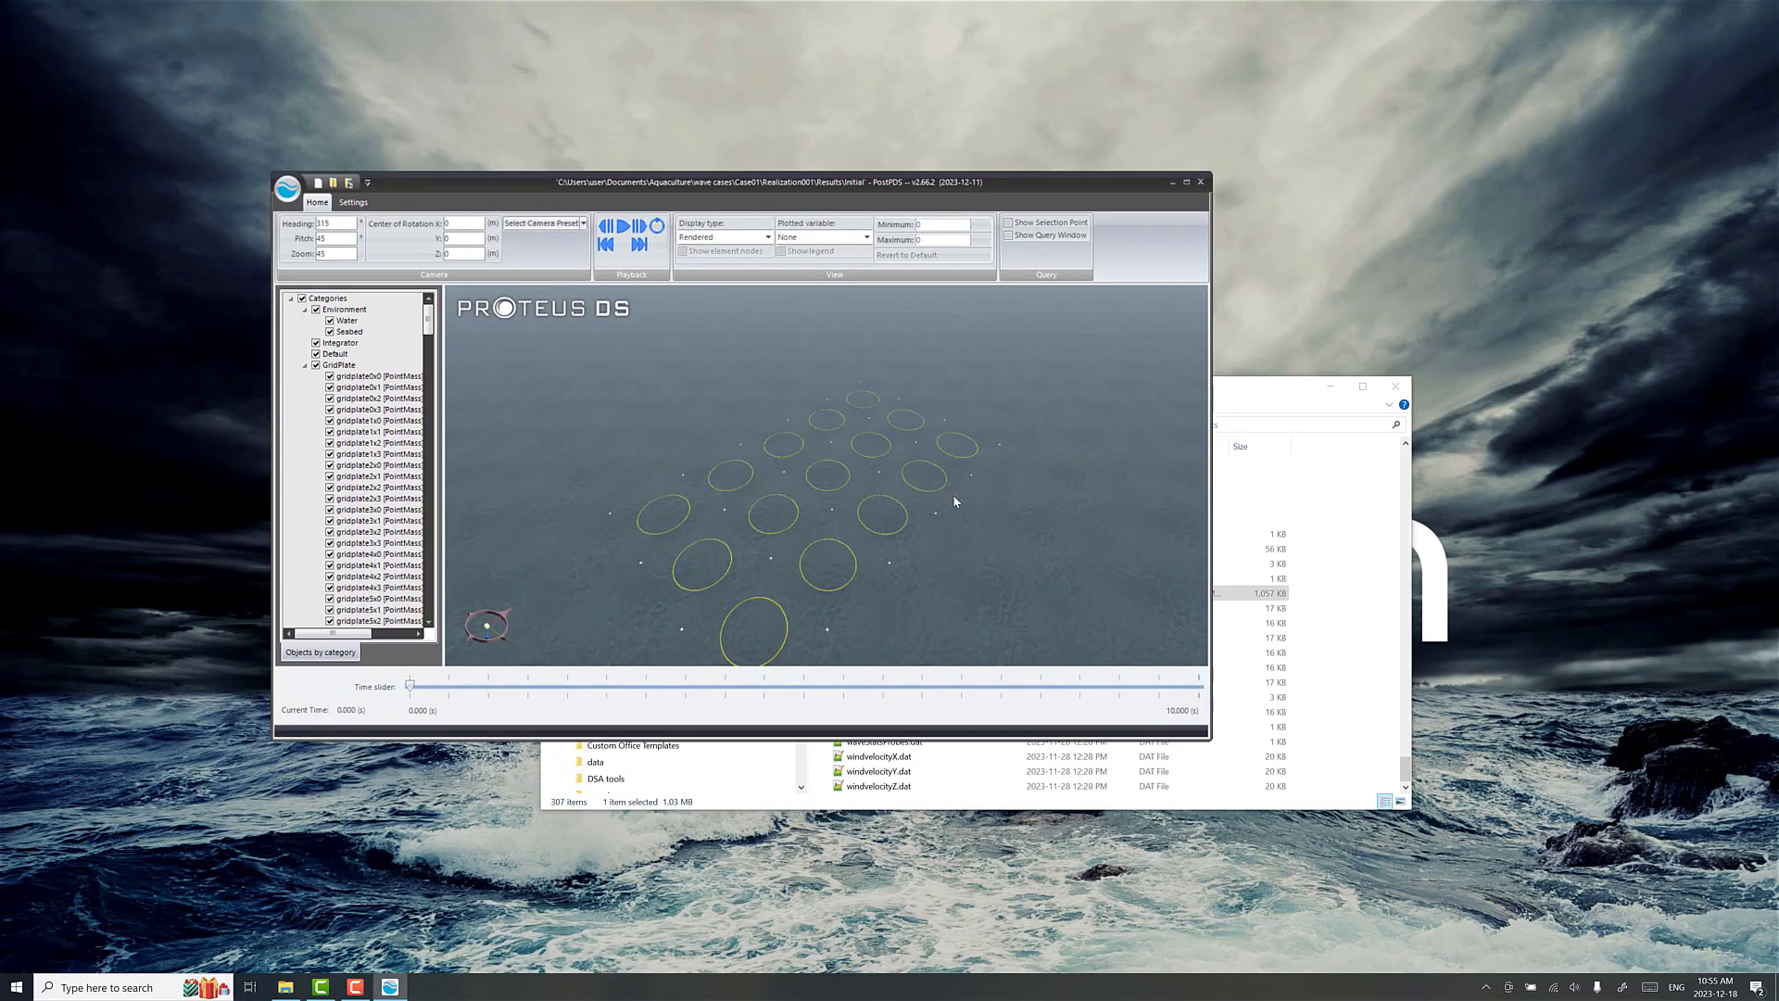
{"action": "left_click_drag", "start_coordinate": [953, 498], "coordinate": [843, 458]}
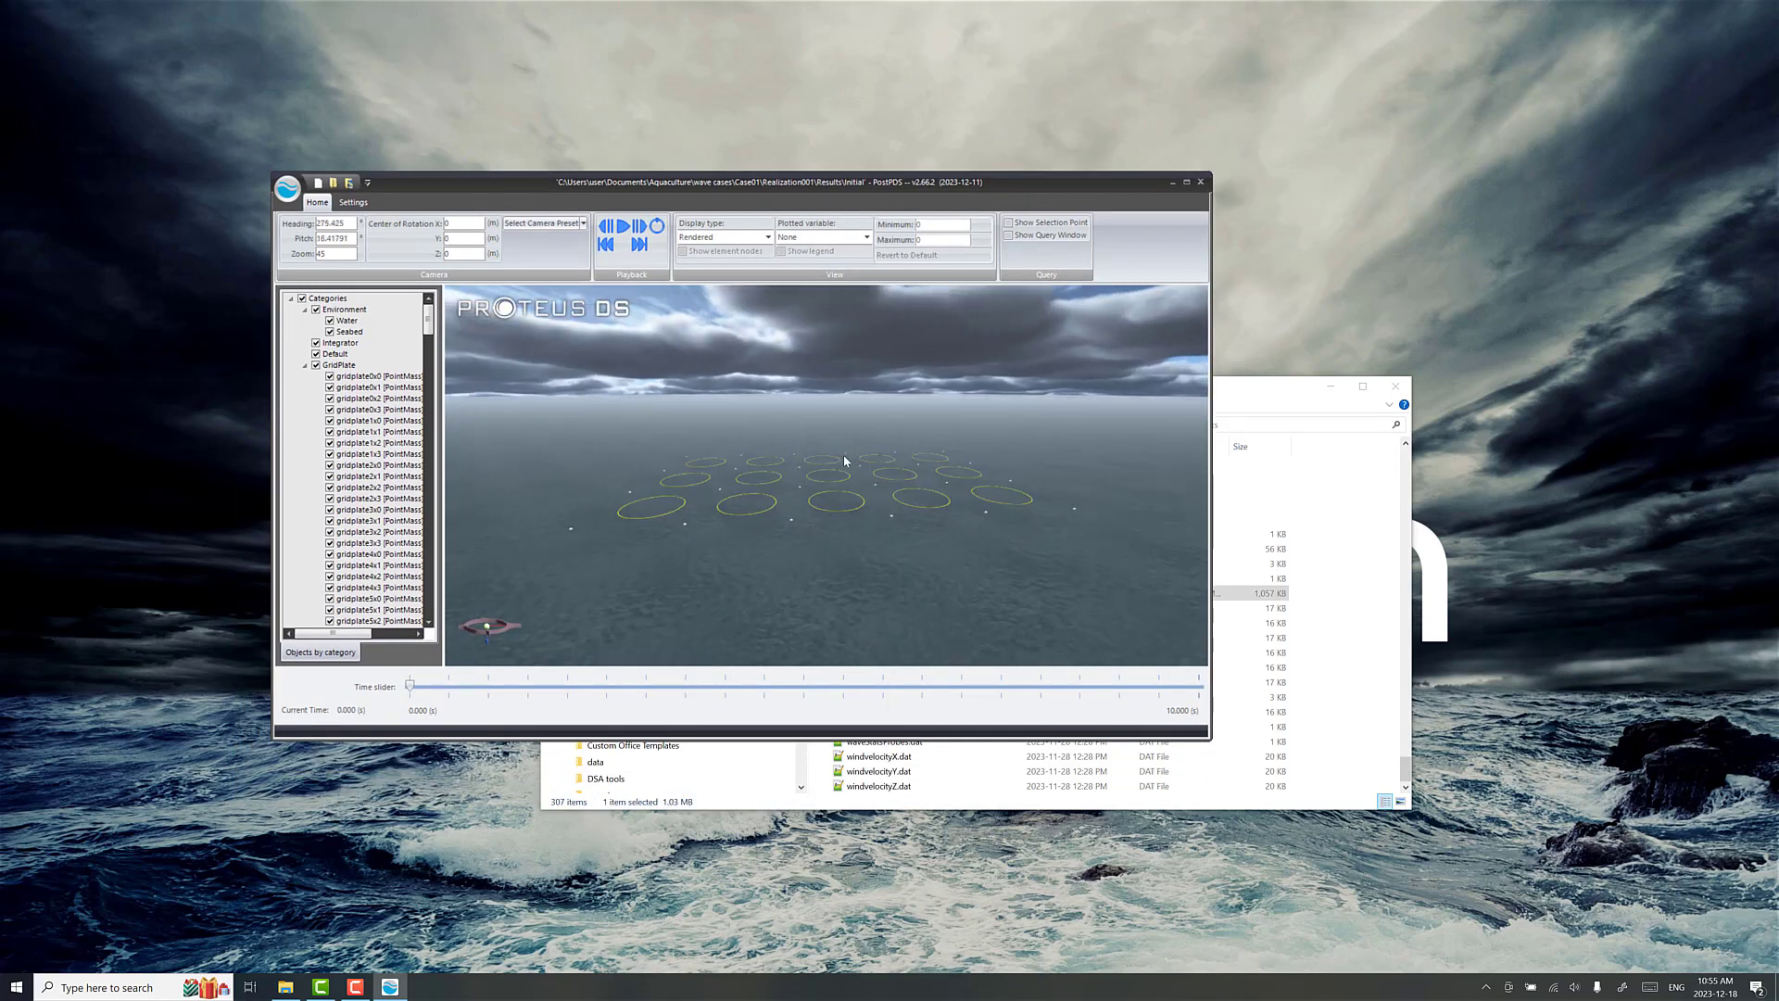
{"action": "left_click", "coordinate": [717, 238]}
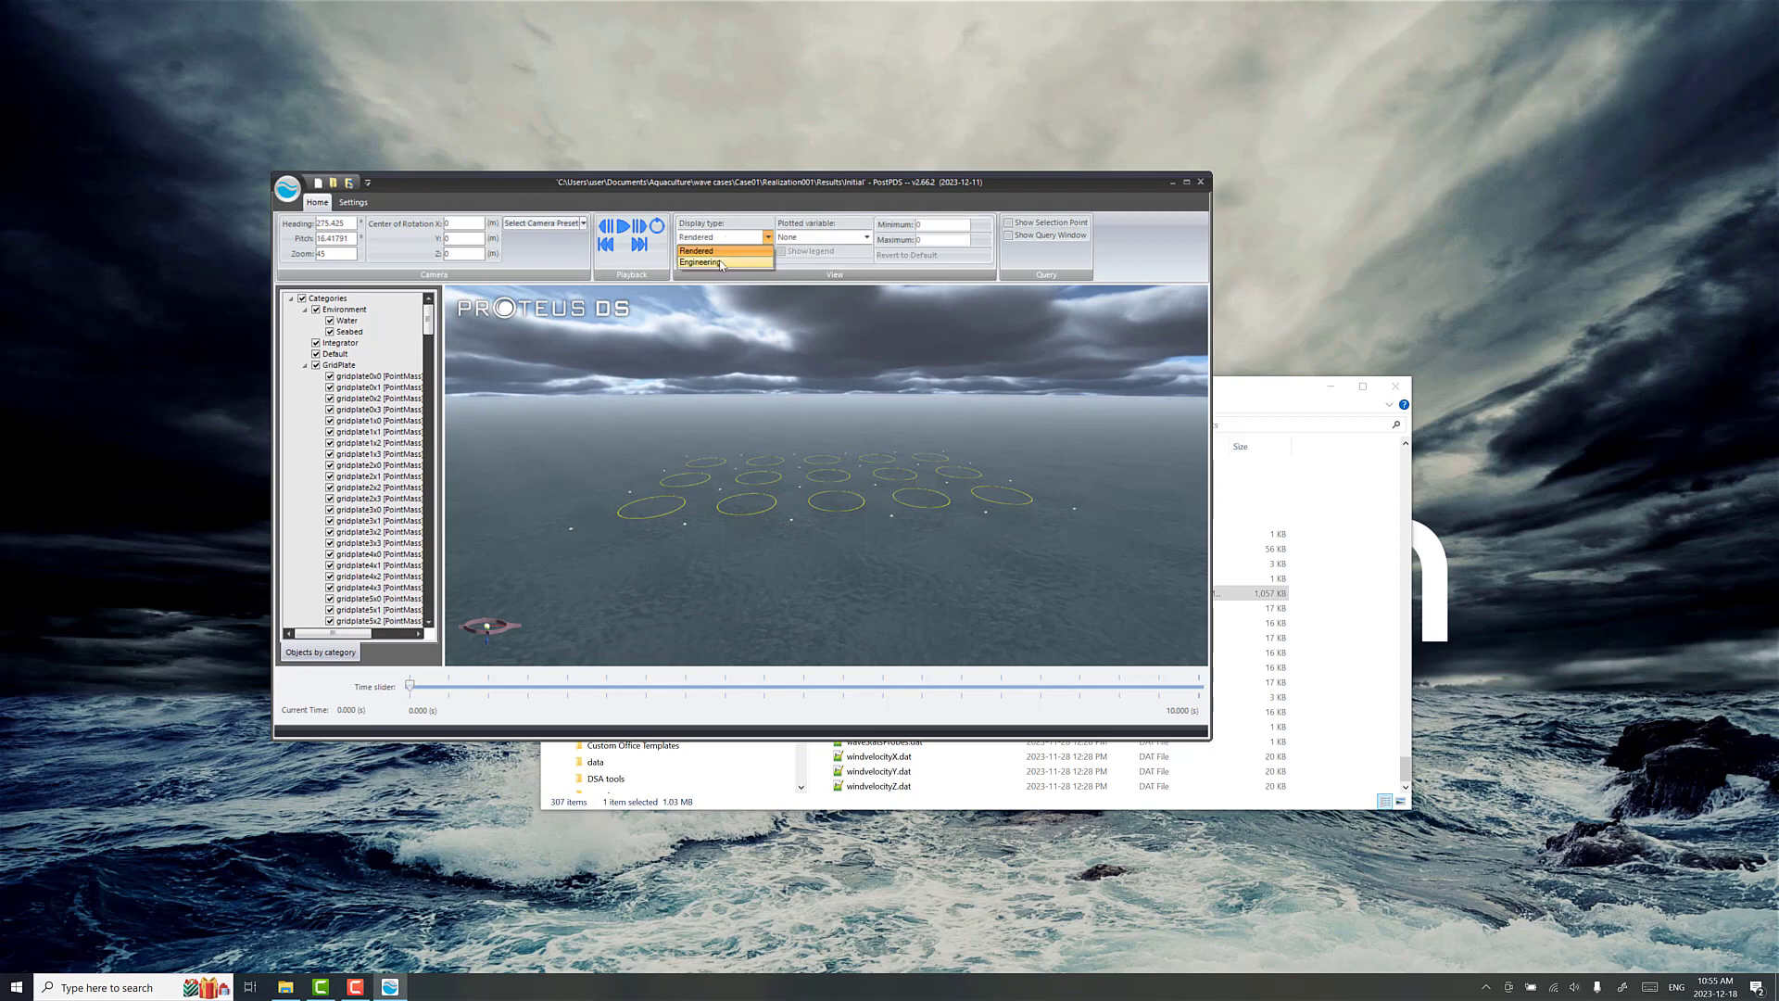
{"action": "left_click", "coordinate": [720, 263]}
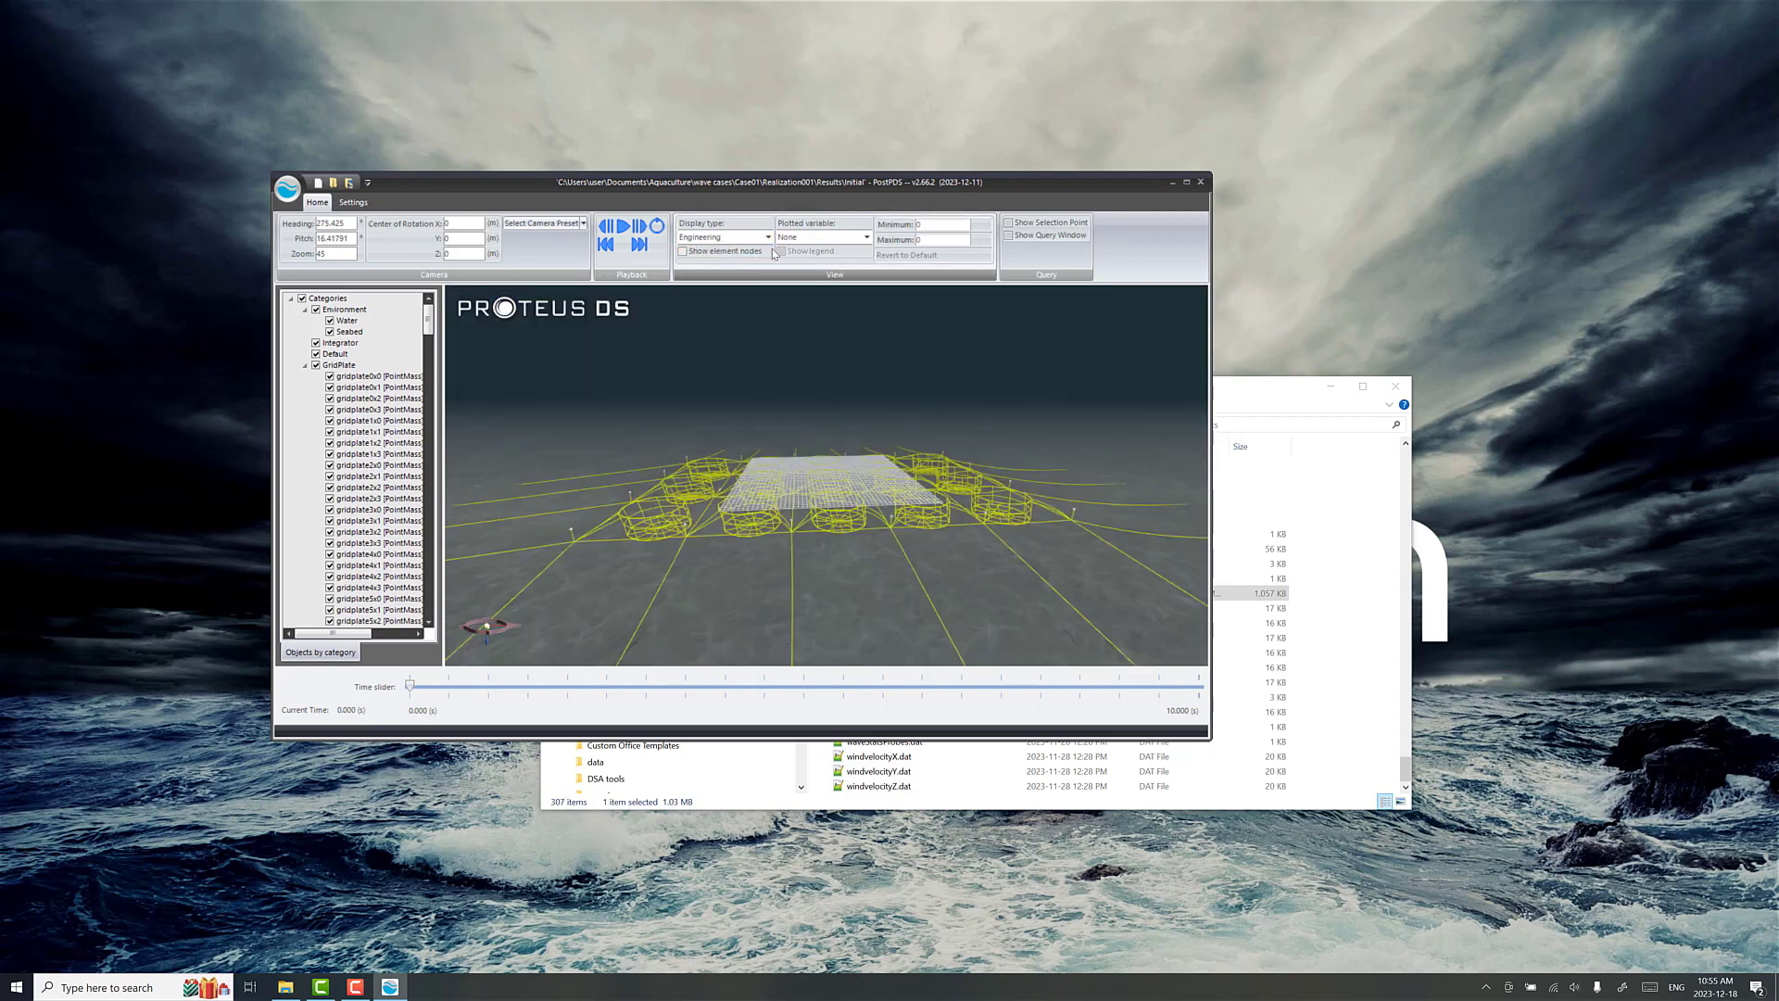
{"action": "left_click", "coordinate": [797, 238]}
{"action": "left_click", "coordinate": [799, 261]}
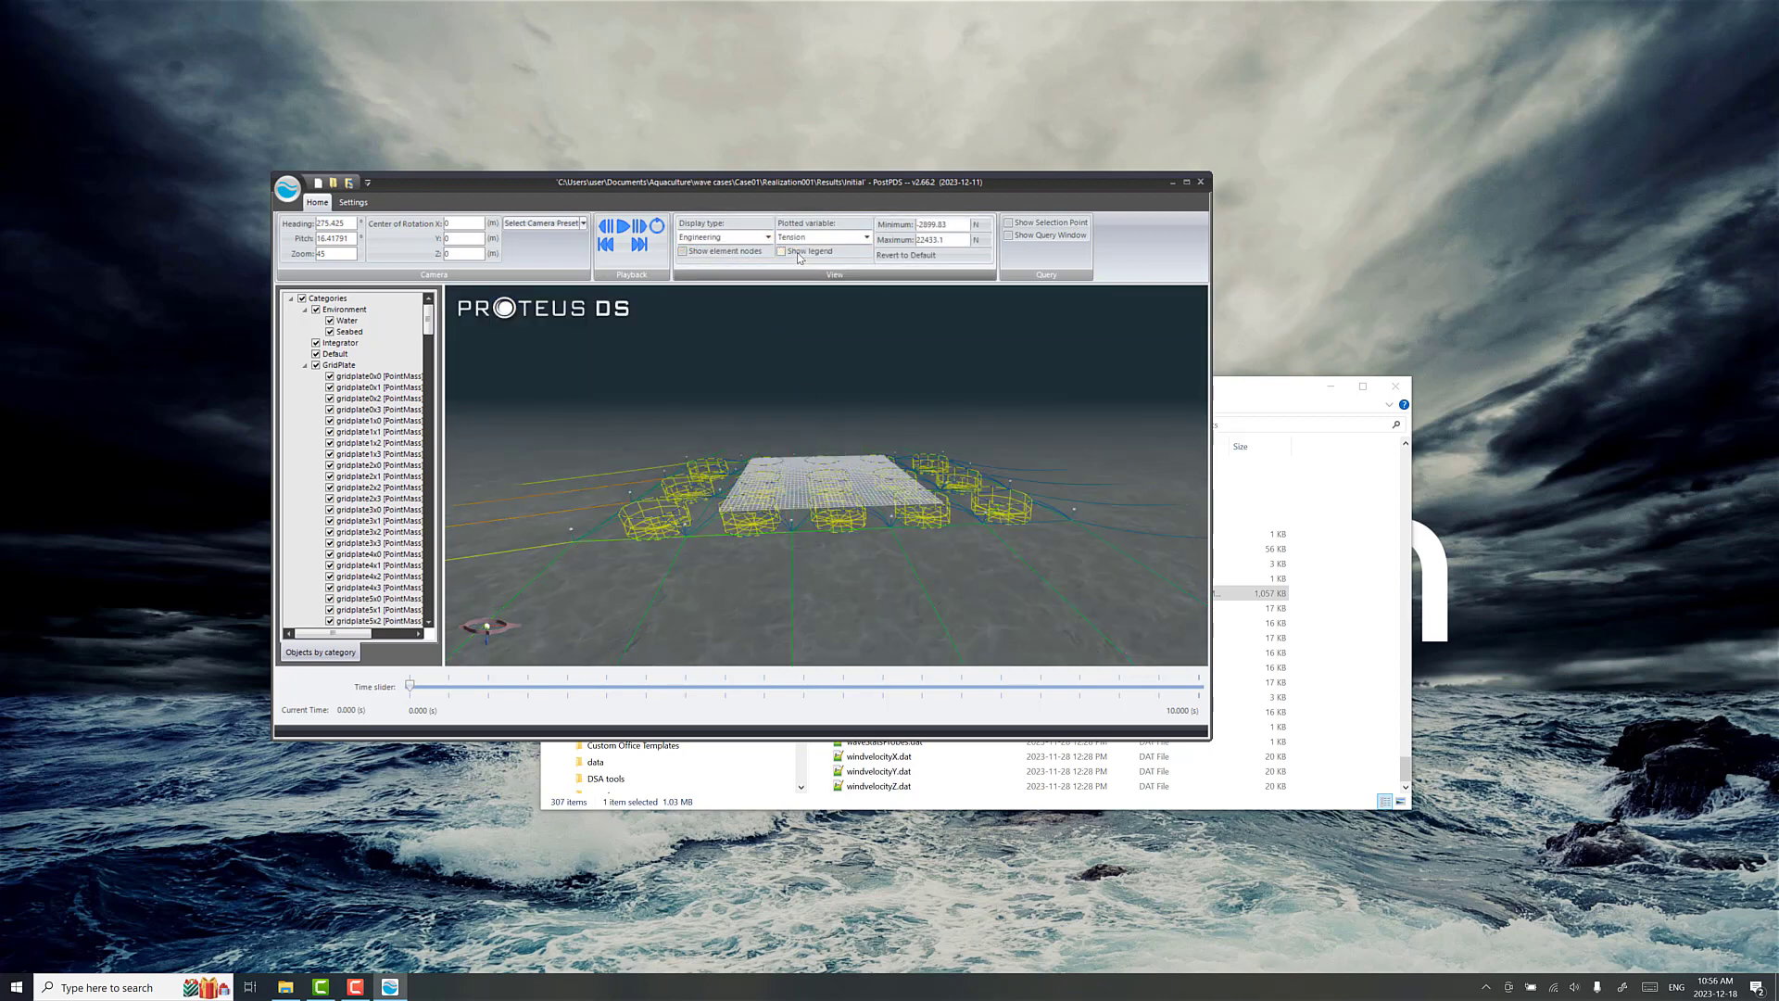
Inspect the tension colouring across the fish farm from different views and advance the simulation time to 10 s
{"action": "left_click_drag", "start_coordinate": [840, 464], "coordinate": [639, 507]}
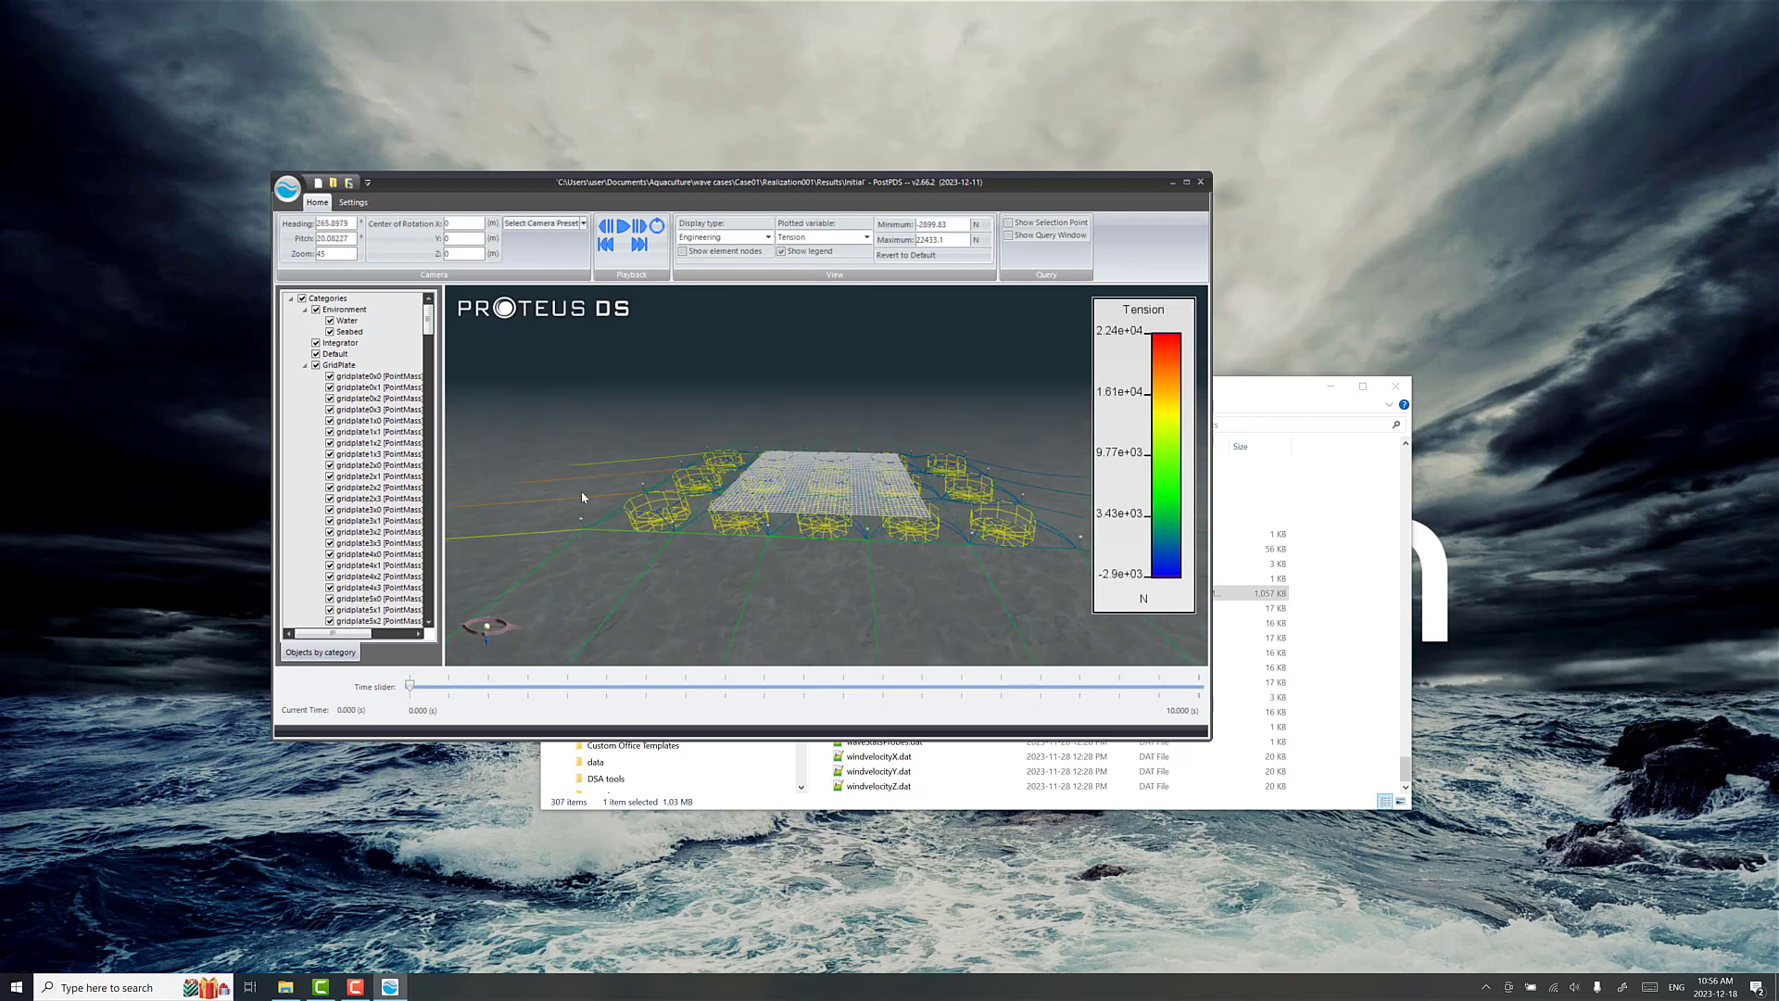
{"action": "left_click_drag", "start_coordinate": [697, 538], "coordinate": [711, 532]}
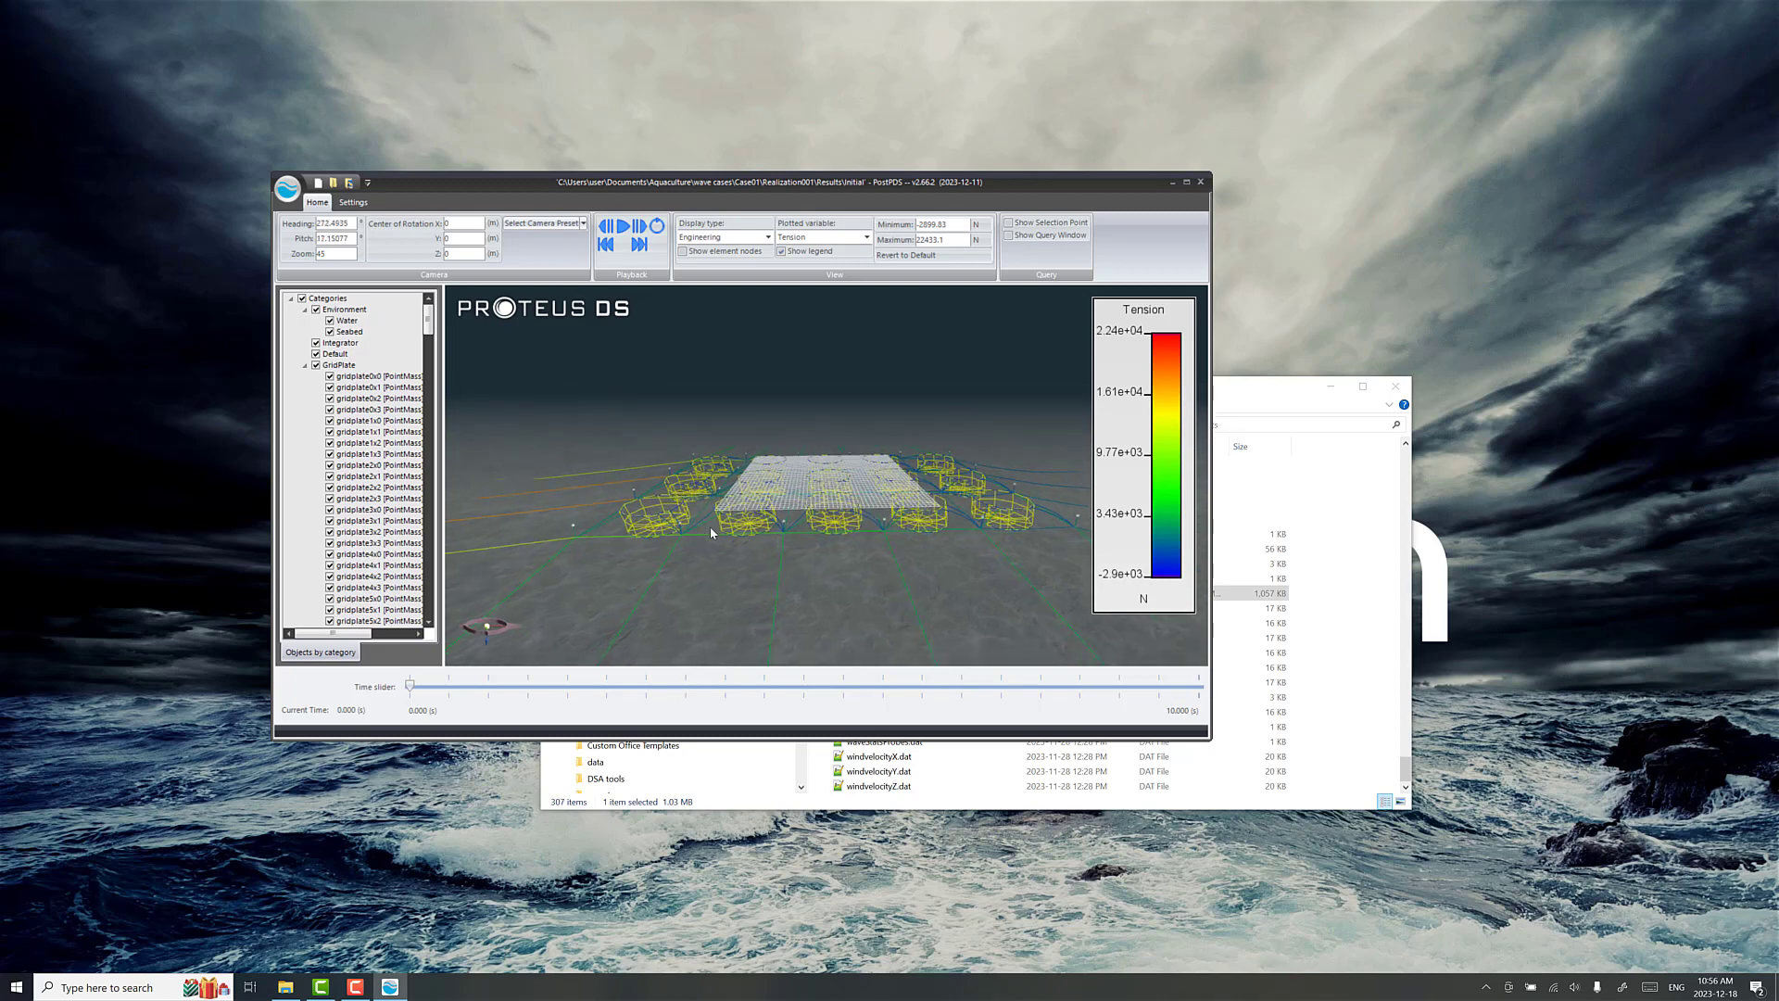
{"action": "scroll", "coordinate": [704, 541], "scroll_direction": "up", "scroll_amount": 2}
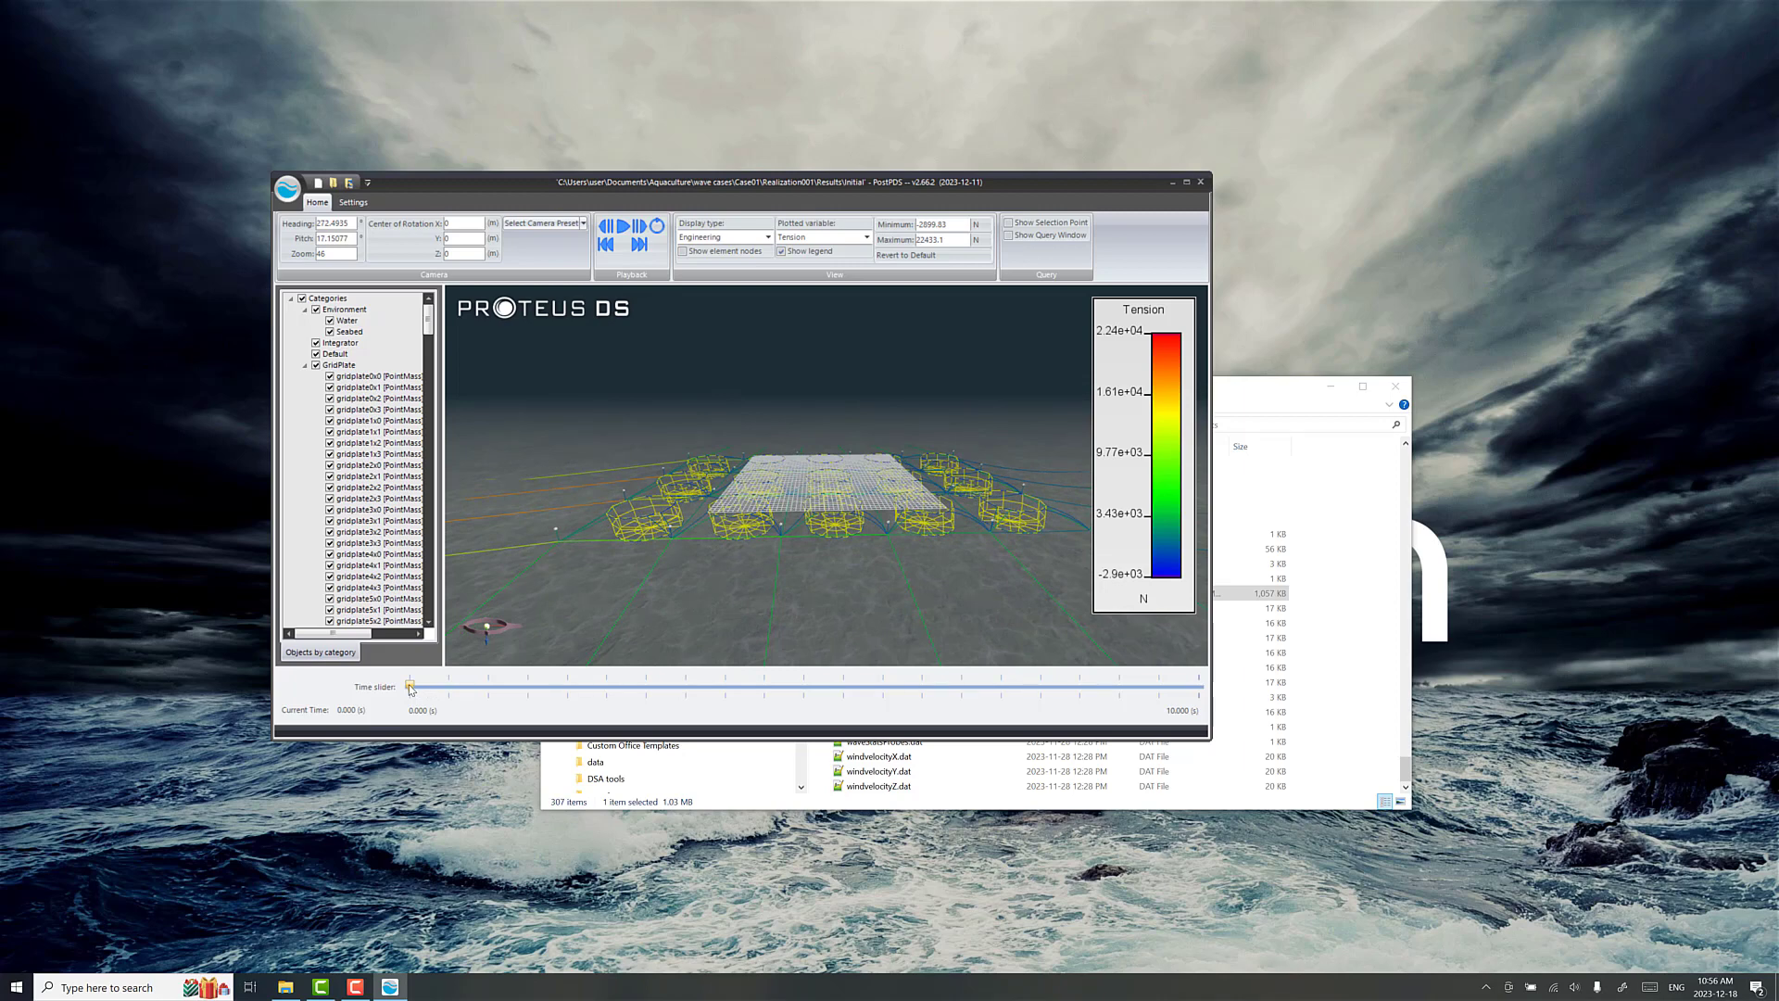
{"action": "left_click_drag", "start_coordinate": [410, 689], "coordinate": [1209, 712]}
{"action": "scroll", "coordinate": [813, 506], "scroll_direction": "up", "scroll_amount": 5}
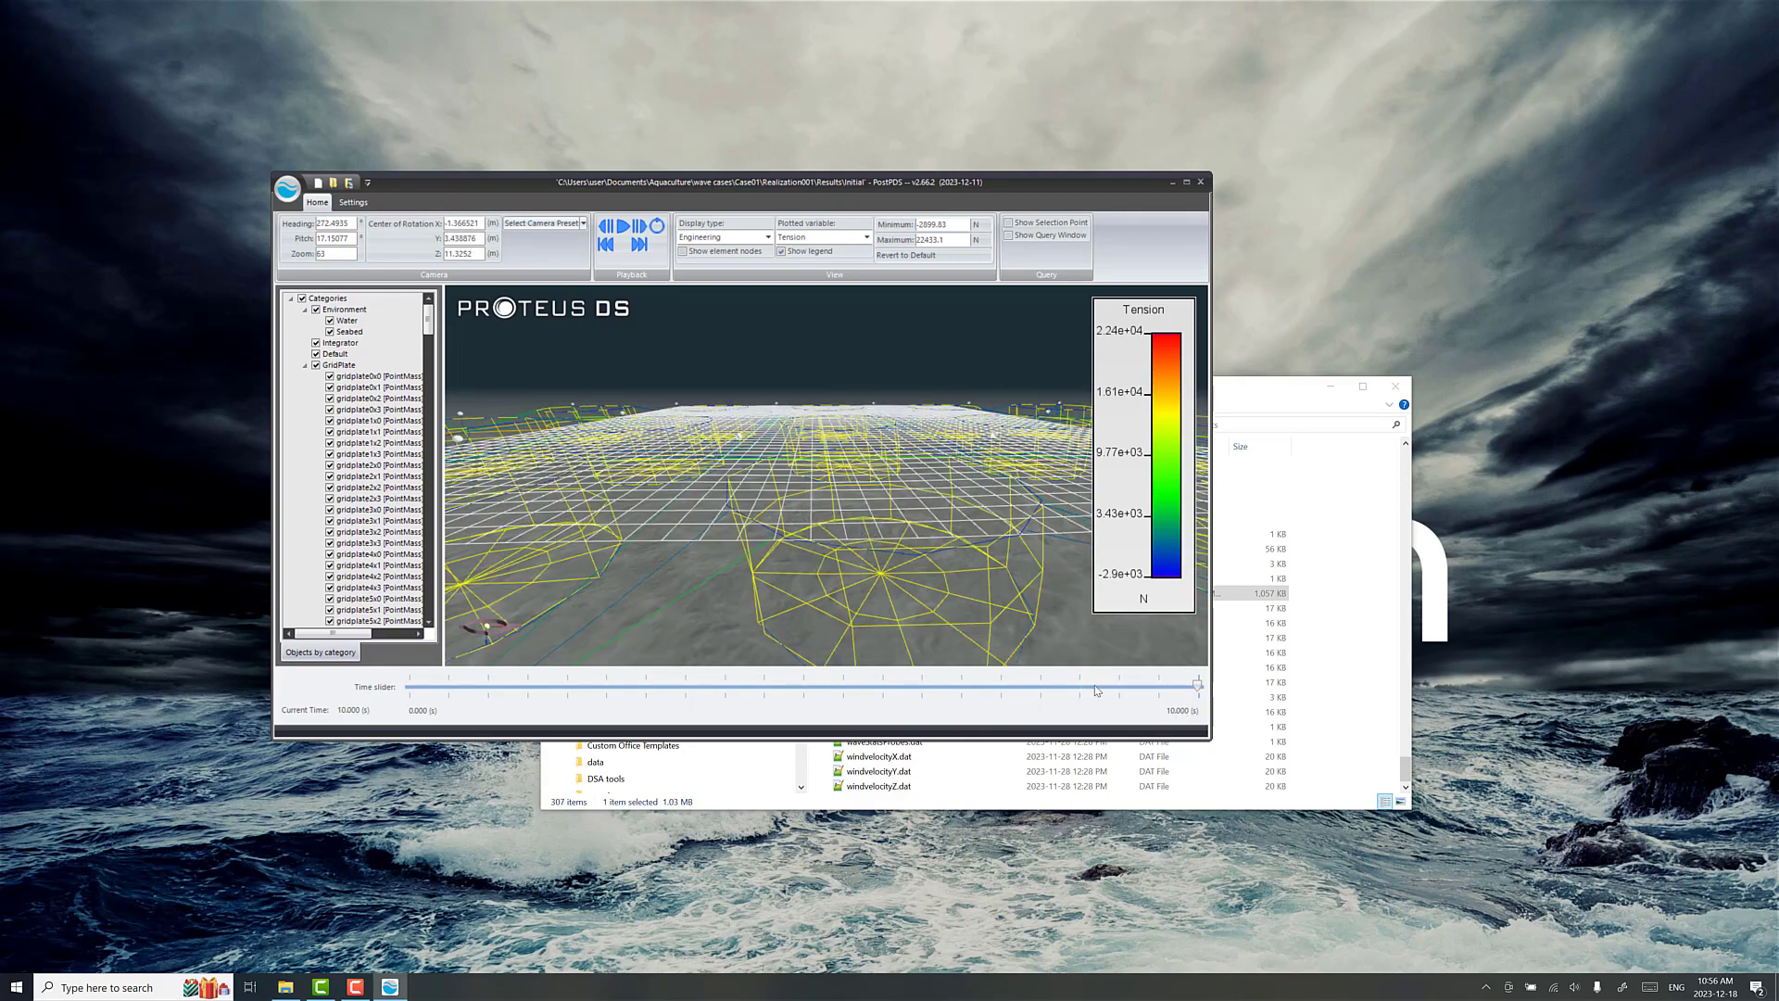
Enlarge the results viewer window and arrange it so the File Explorer window is accessible beside it
{"action": "left_click_drag", "start_coordinate": [1210, 741], "coordinate": [1366, 884]}
{"action": "left_click_drag", "start_coordinate": [996, 183], "coordinate": [794, 170]}
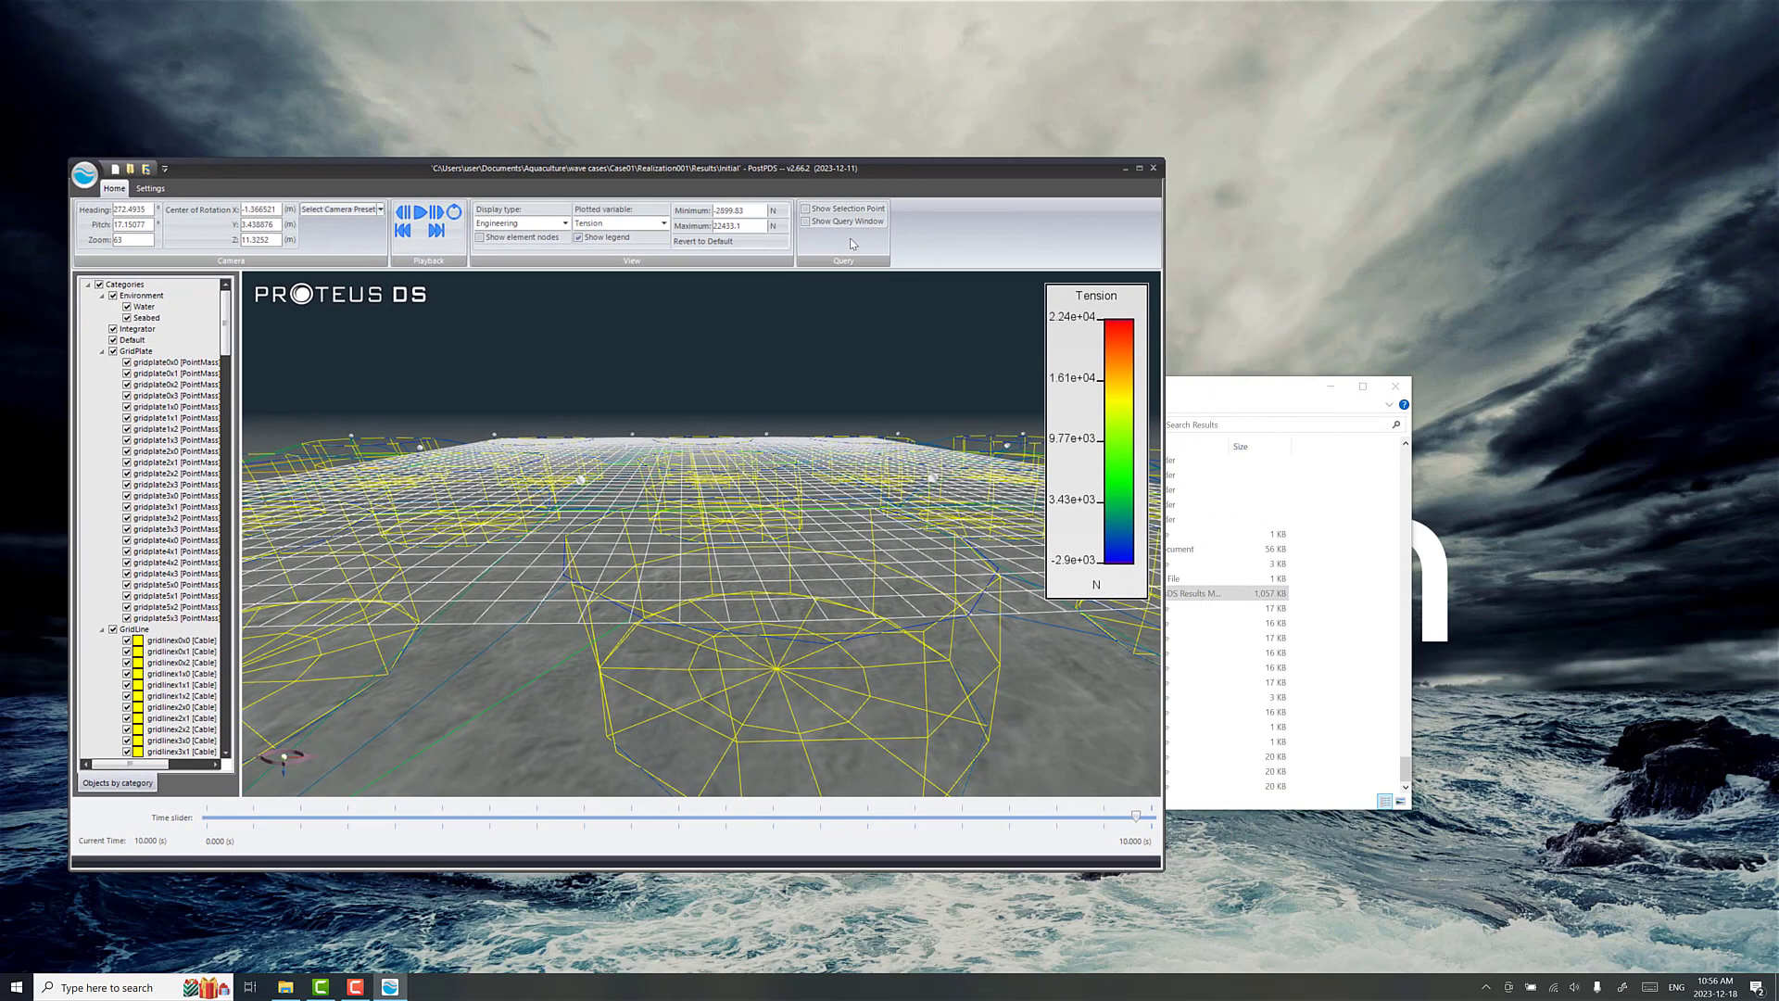
{"action": "left_click_drag", "start_coordinate": [1198, 387], "coordinate": [1376, 400]}
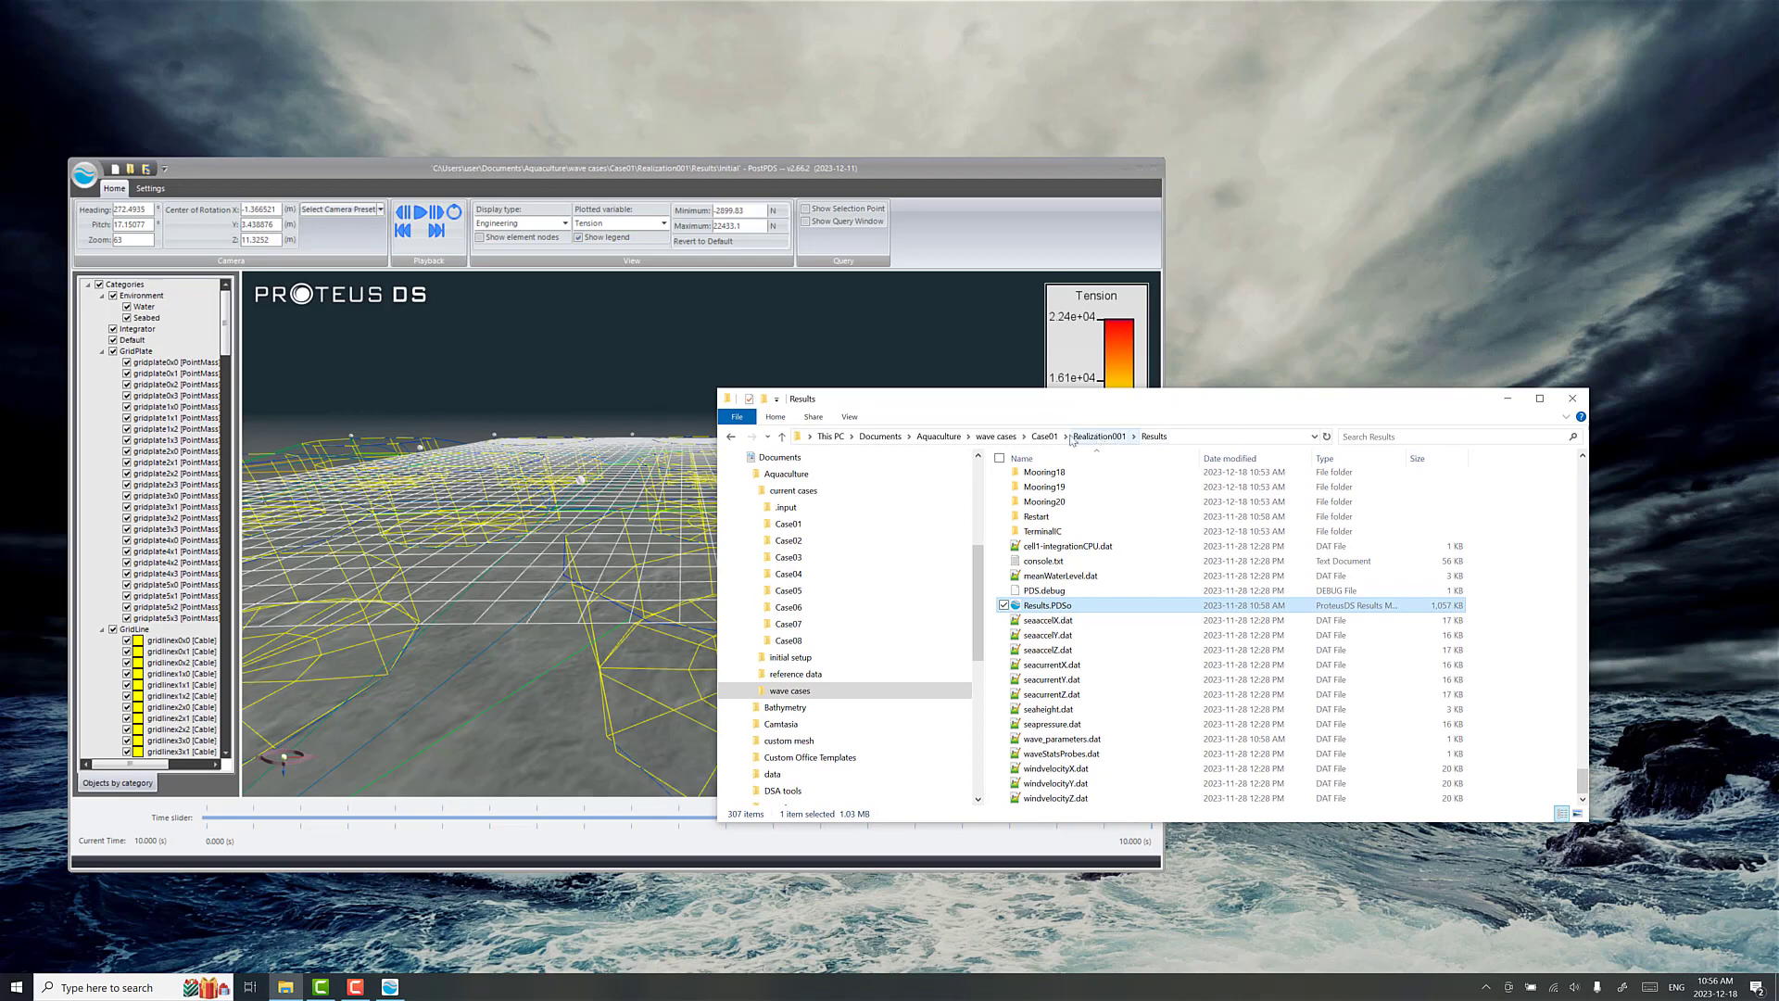
Open wave cases.PDSc from the Aquaculture folder and set its case table view to Fish Farm (NS9415)
{"action": "left_click", "coordinate": [939, 436]}
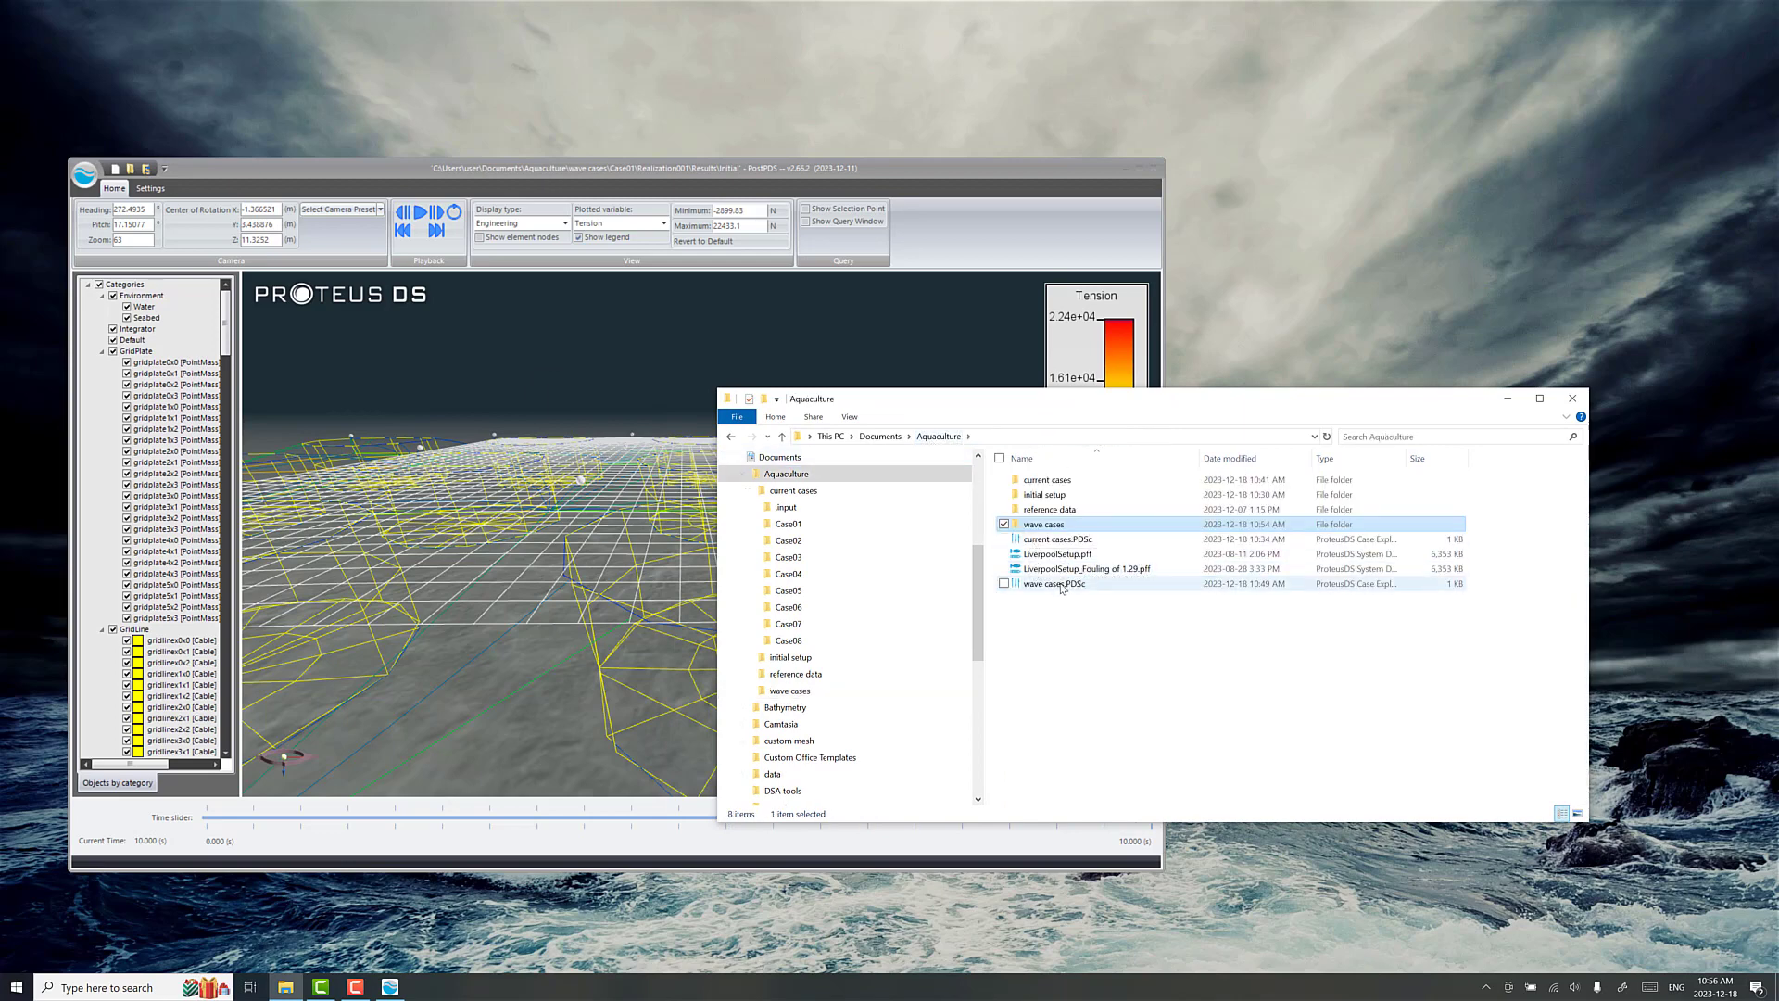
{"action": "double_click", "coordinate": [1059, 584]}
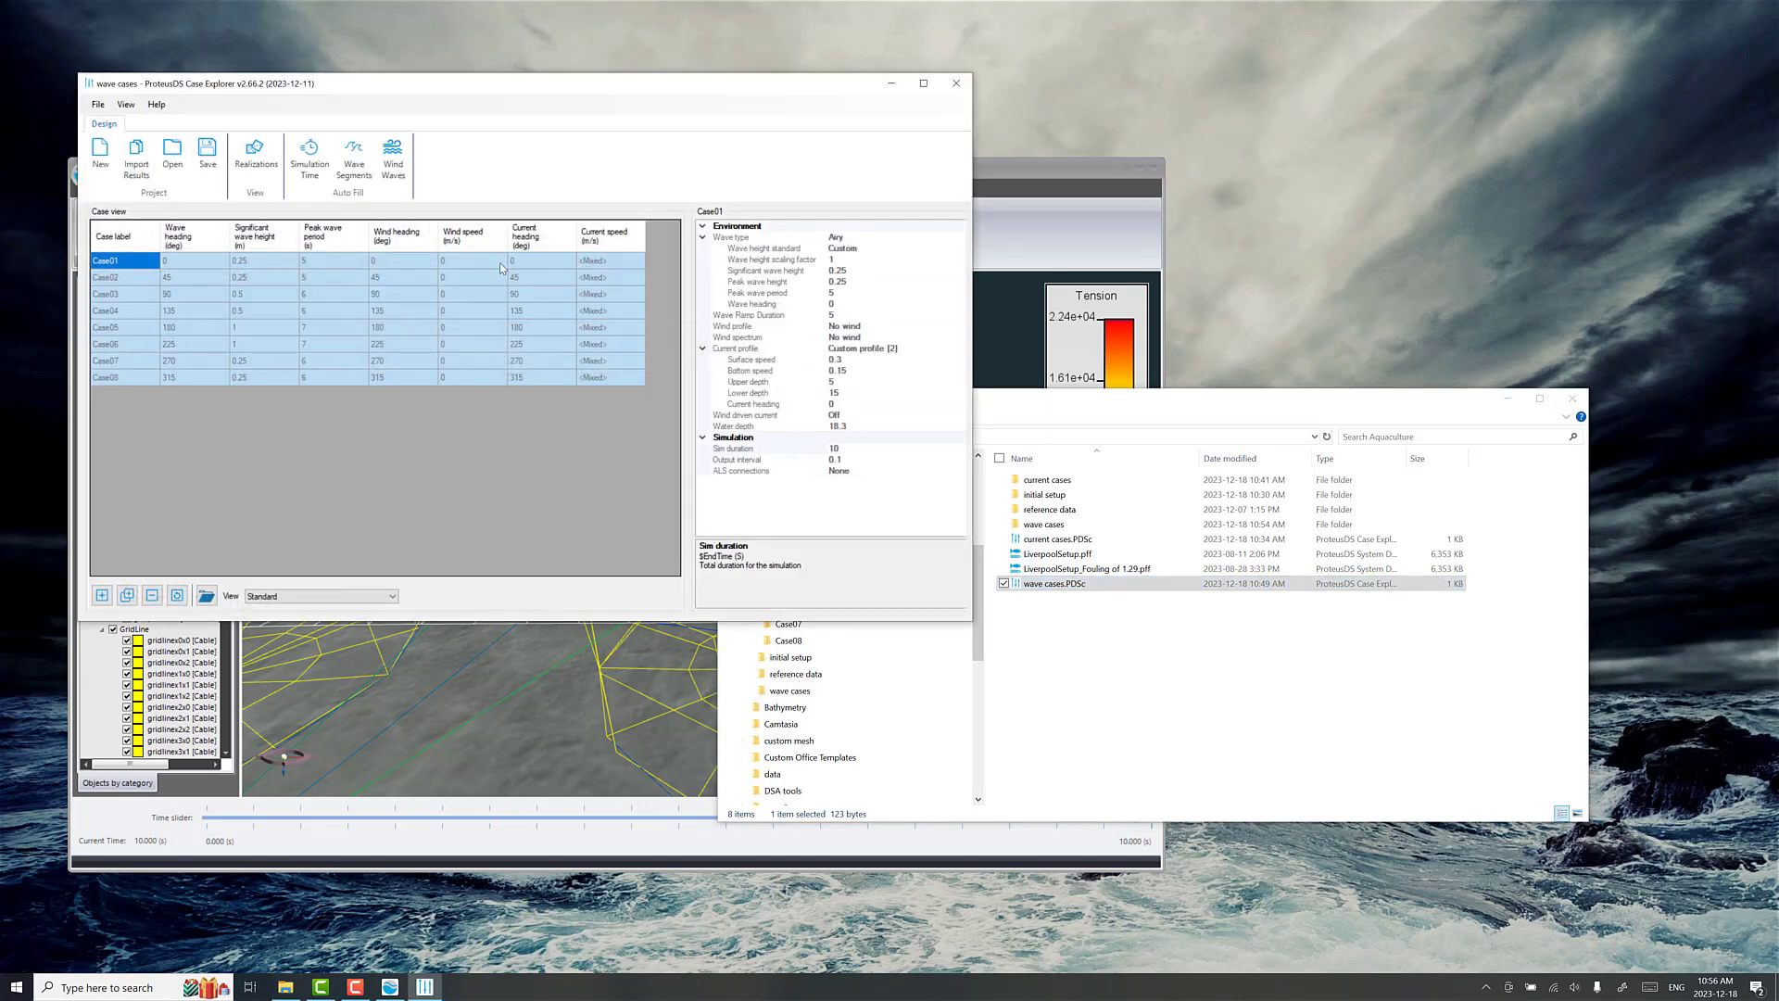
{"action": "left_click", "coordinate": [331, 596]}
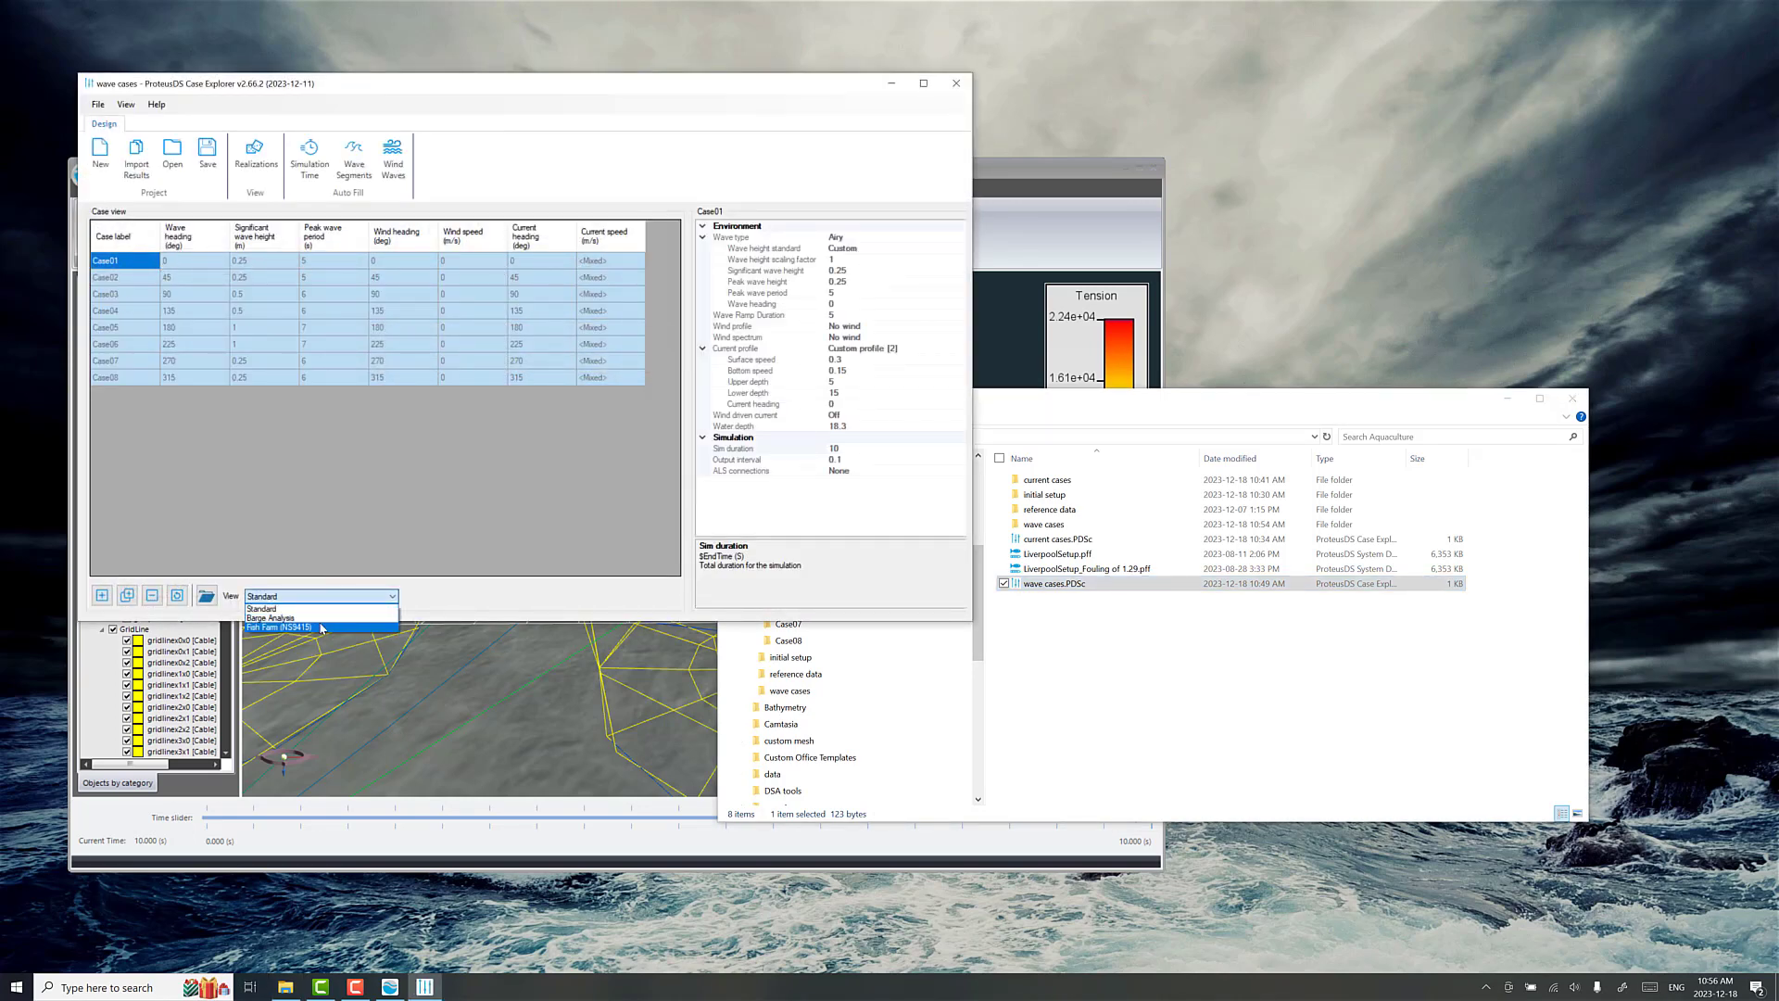
{"action": "left_click", "coordinate": [278, 619]}
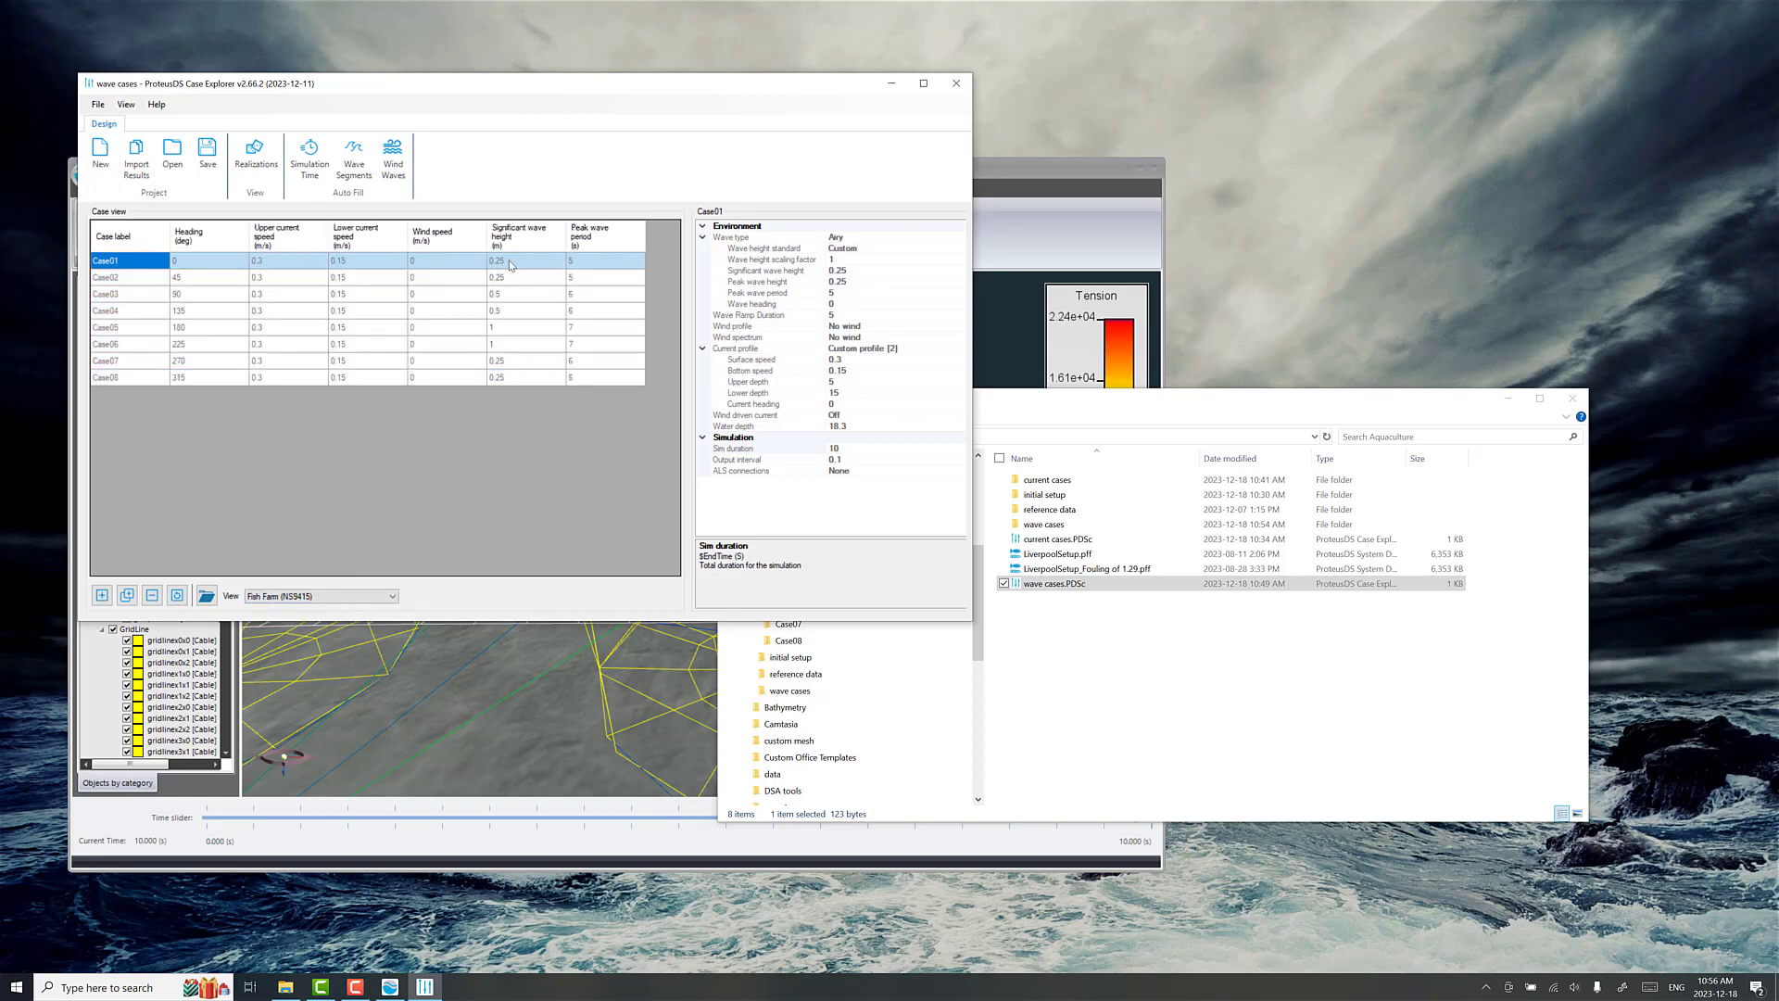
Minimize the case explorer, return to the 3D results and move the simulation time back to 1.1 s
{"action": "left_click", "coordinate": [891, 83]}
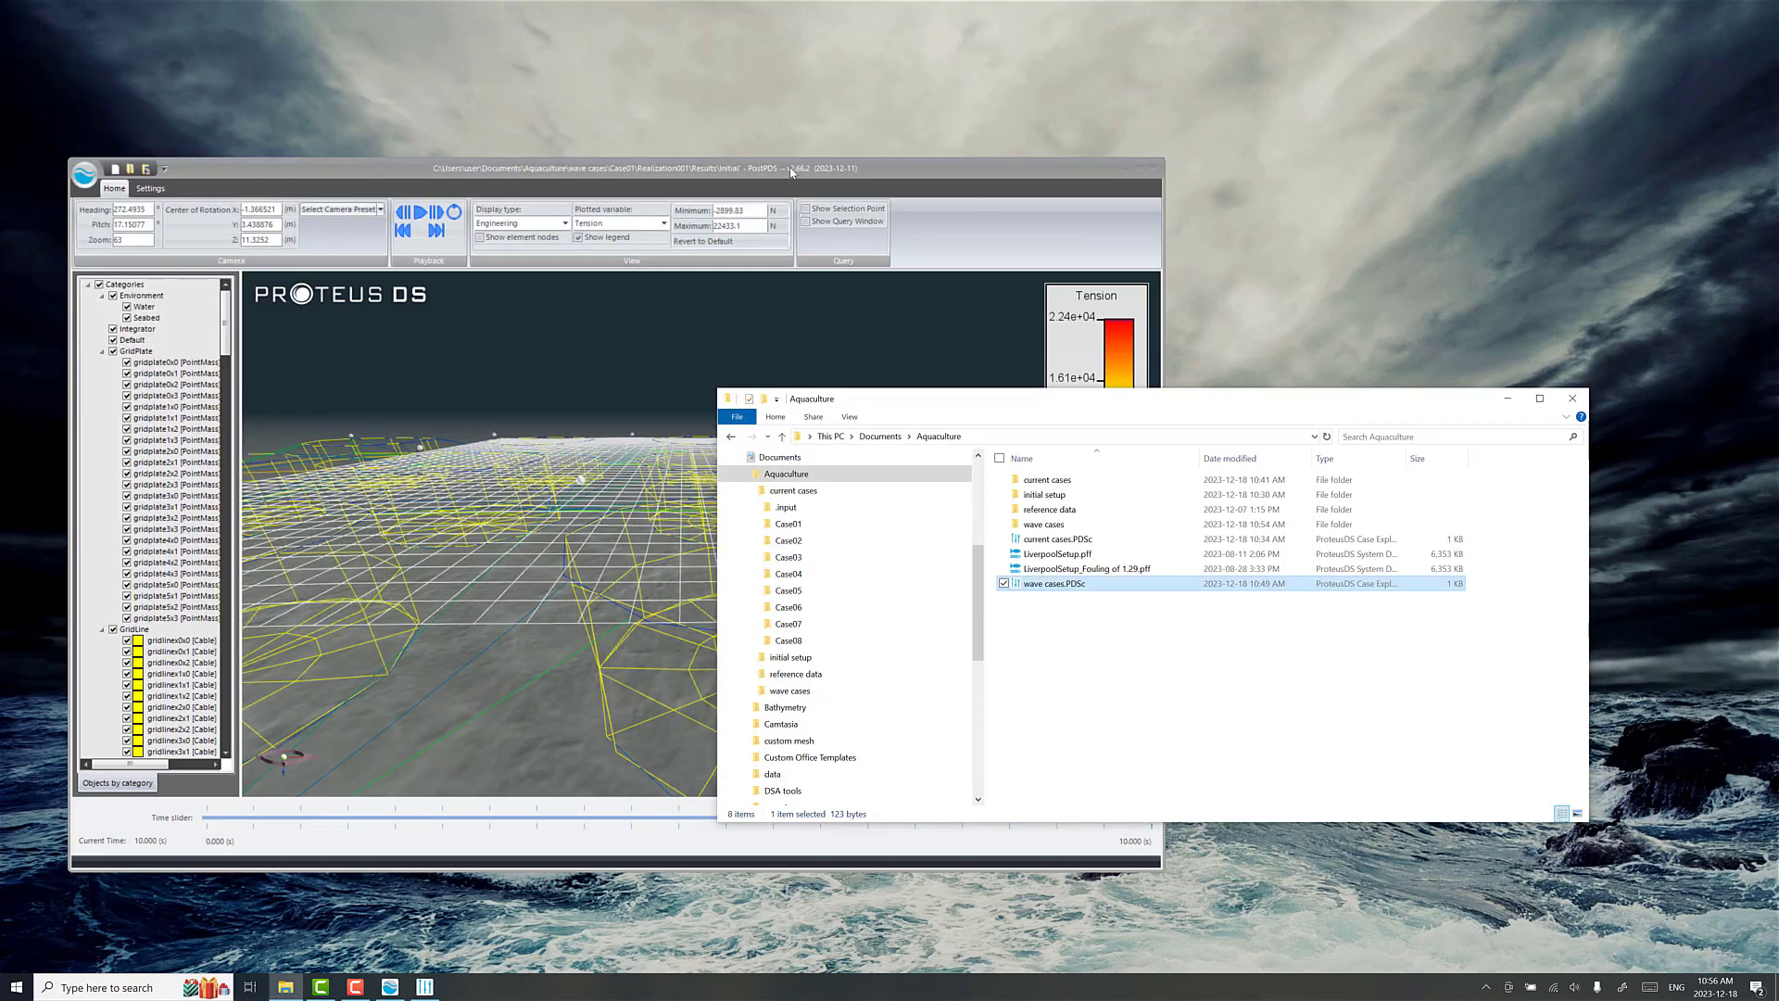
{"action": "left_click_drag", "start_coordinate": [746, 168], "coordinate": [782, 130]}
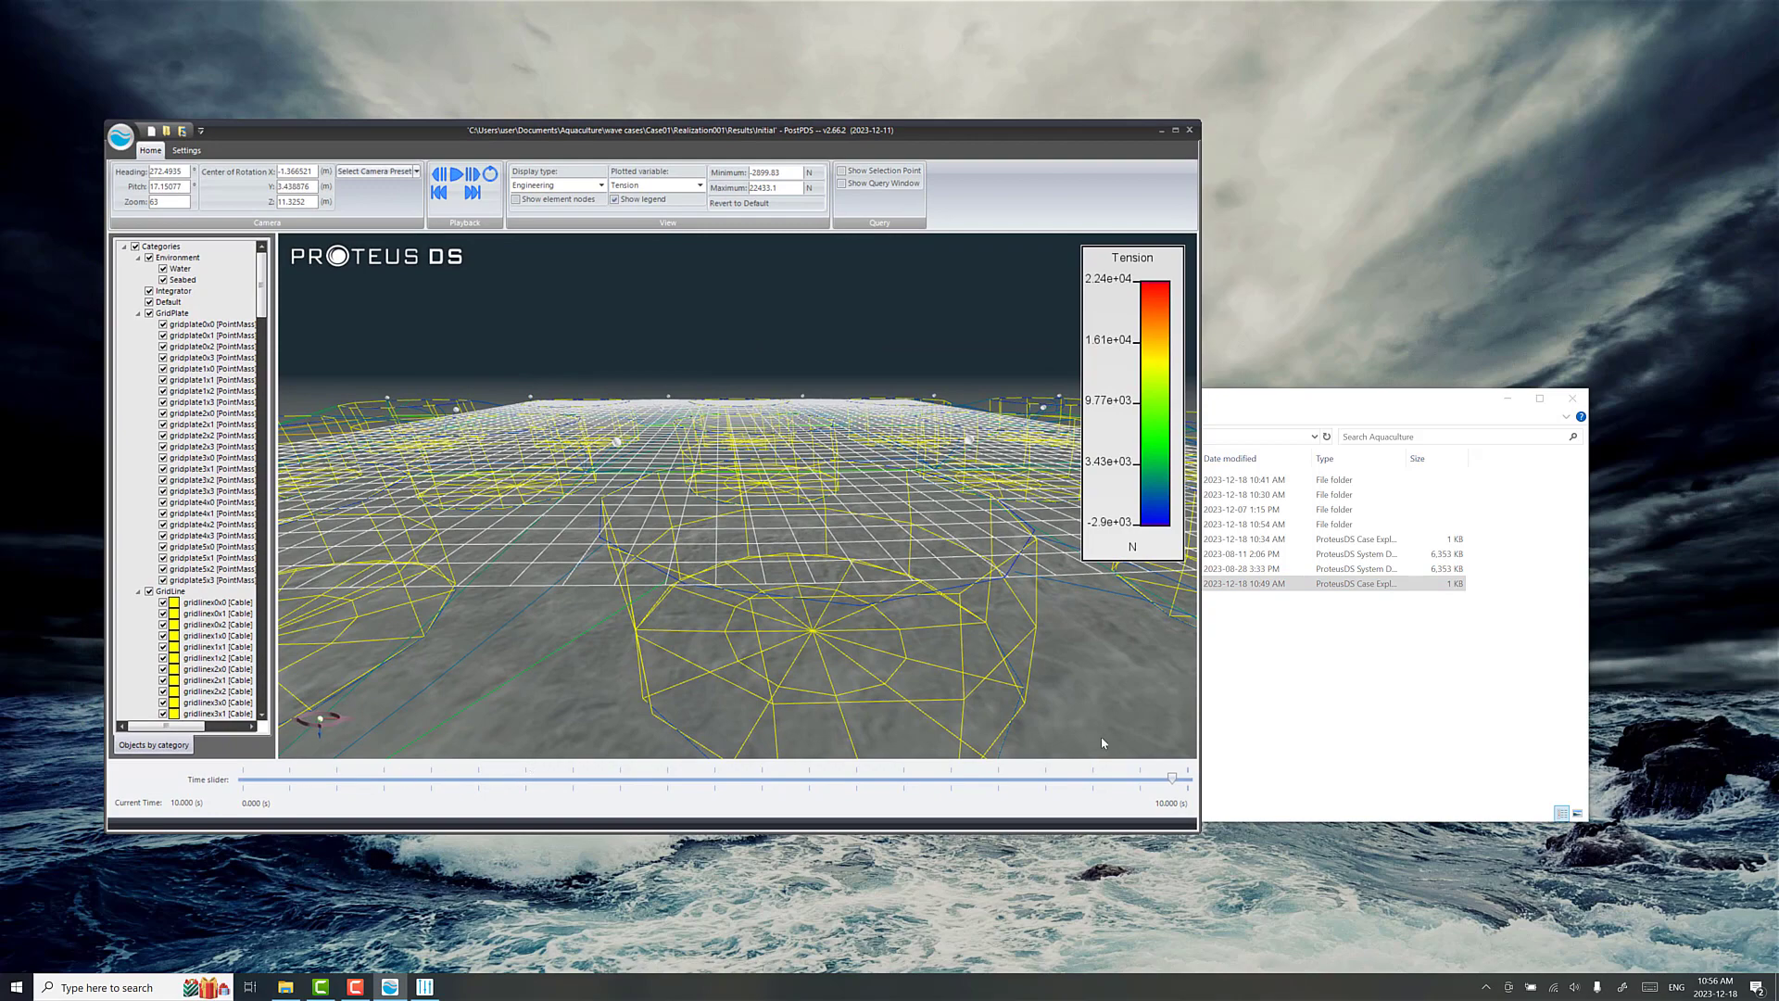
{"action": "left_click_drag", "start_coordinate": [1173, 781], "coordinate": [349, 780]}
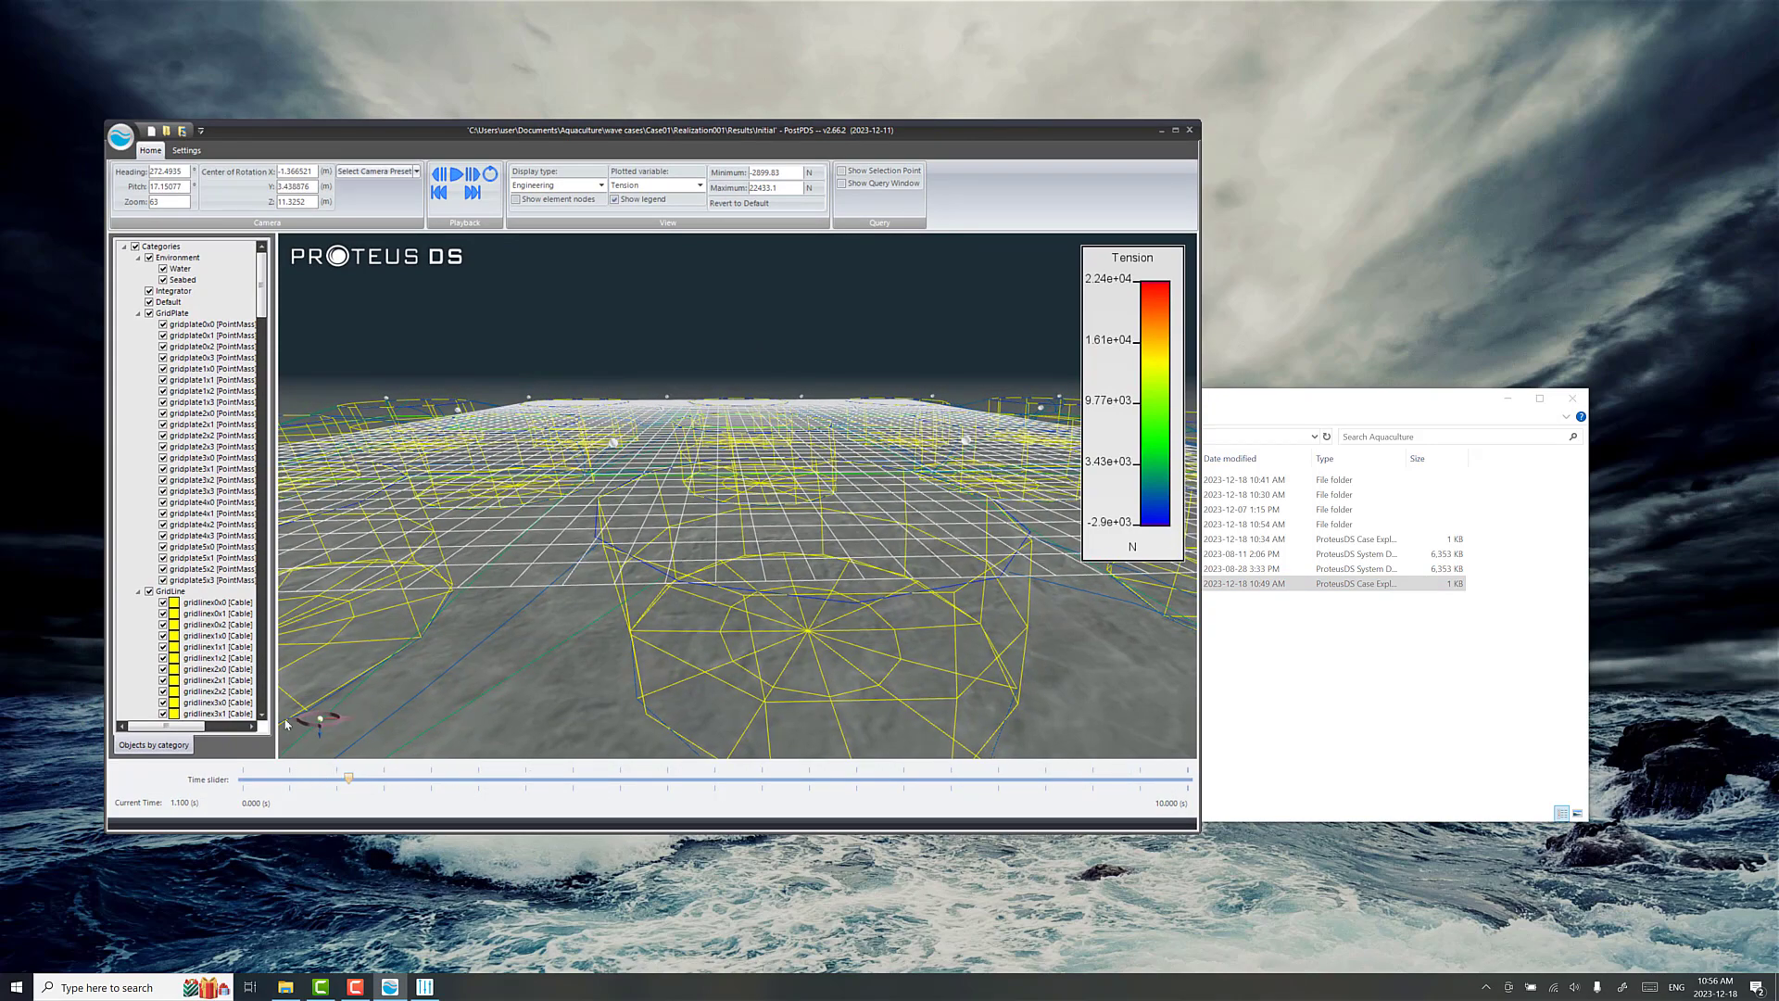
Collapse the GridPlate category and start a tension plot for multiple cables from the gridliney1x1 cable
{"action": "left_click", "coordinate": [138, 314]}
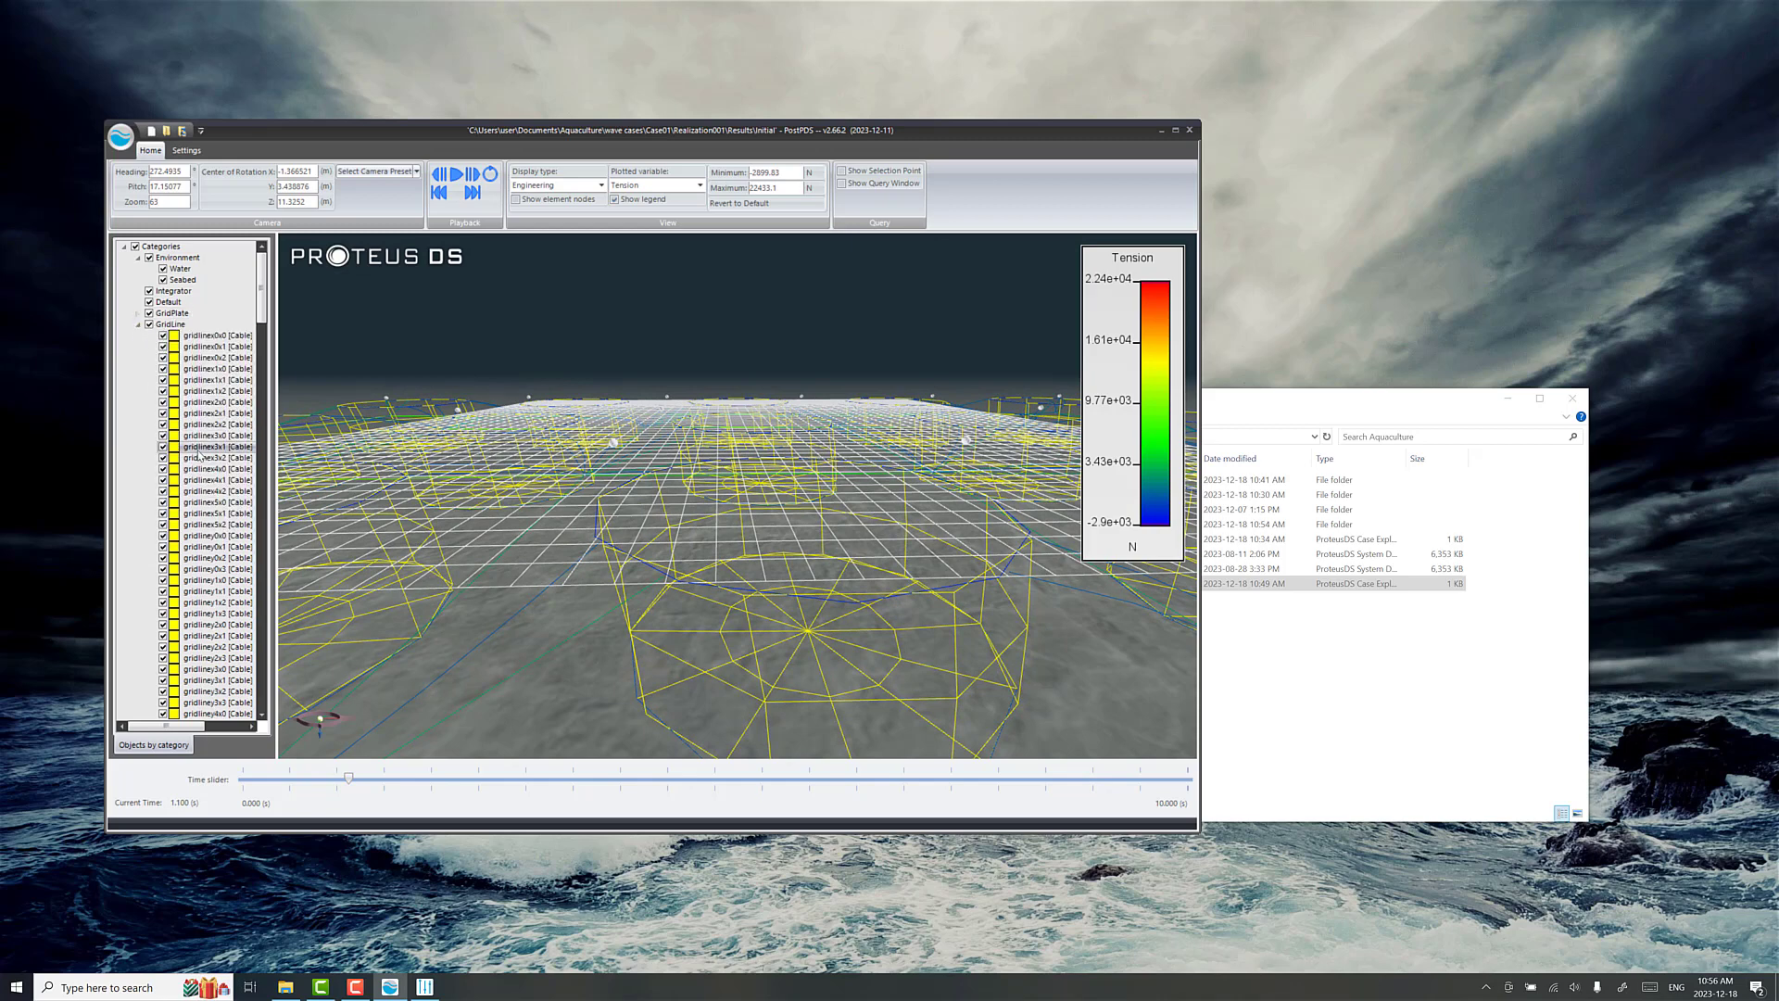
{"action": "scroll", "coordinate": [194, 464], "scroll_direction": "down", "scroll_amount": 15}
{"action": "scroll", "coordinate": [193, 464], "scroll_direction": "up", "scroll_amount": 9}
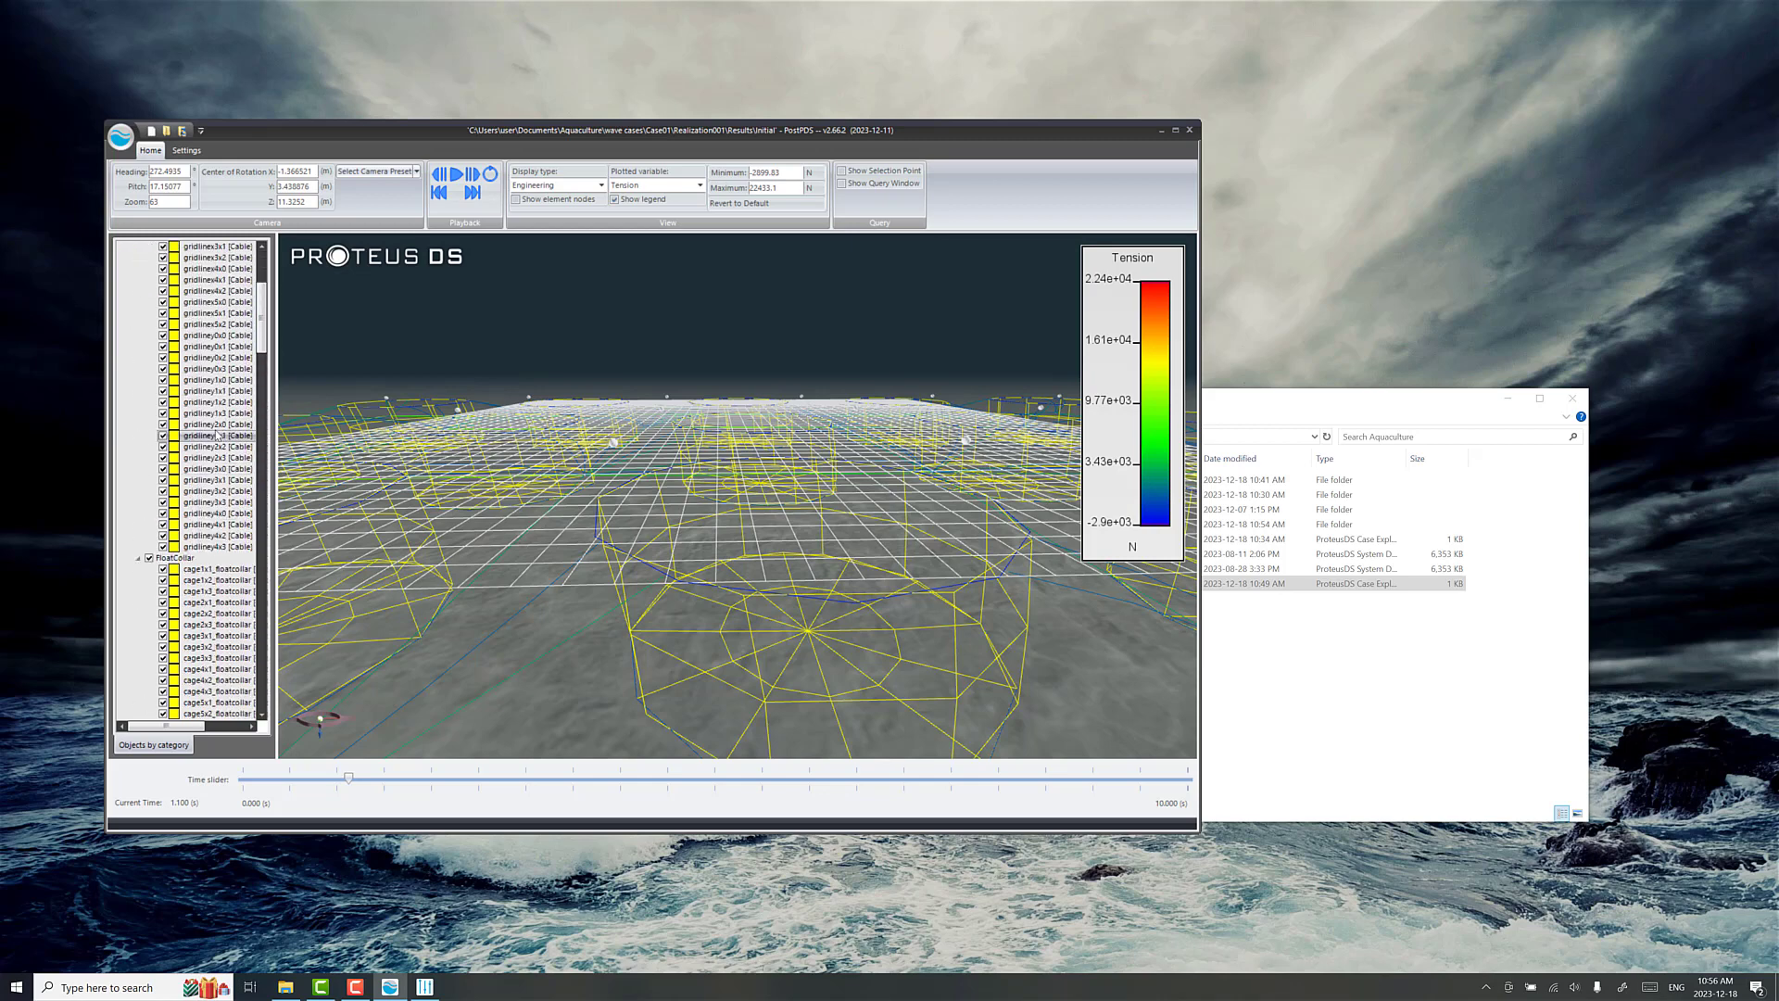
{"action": "right_click", "coordinate": [215, 391]}
{"action": "mouse_move", "coordinate": [439, 545]}
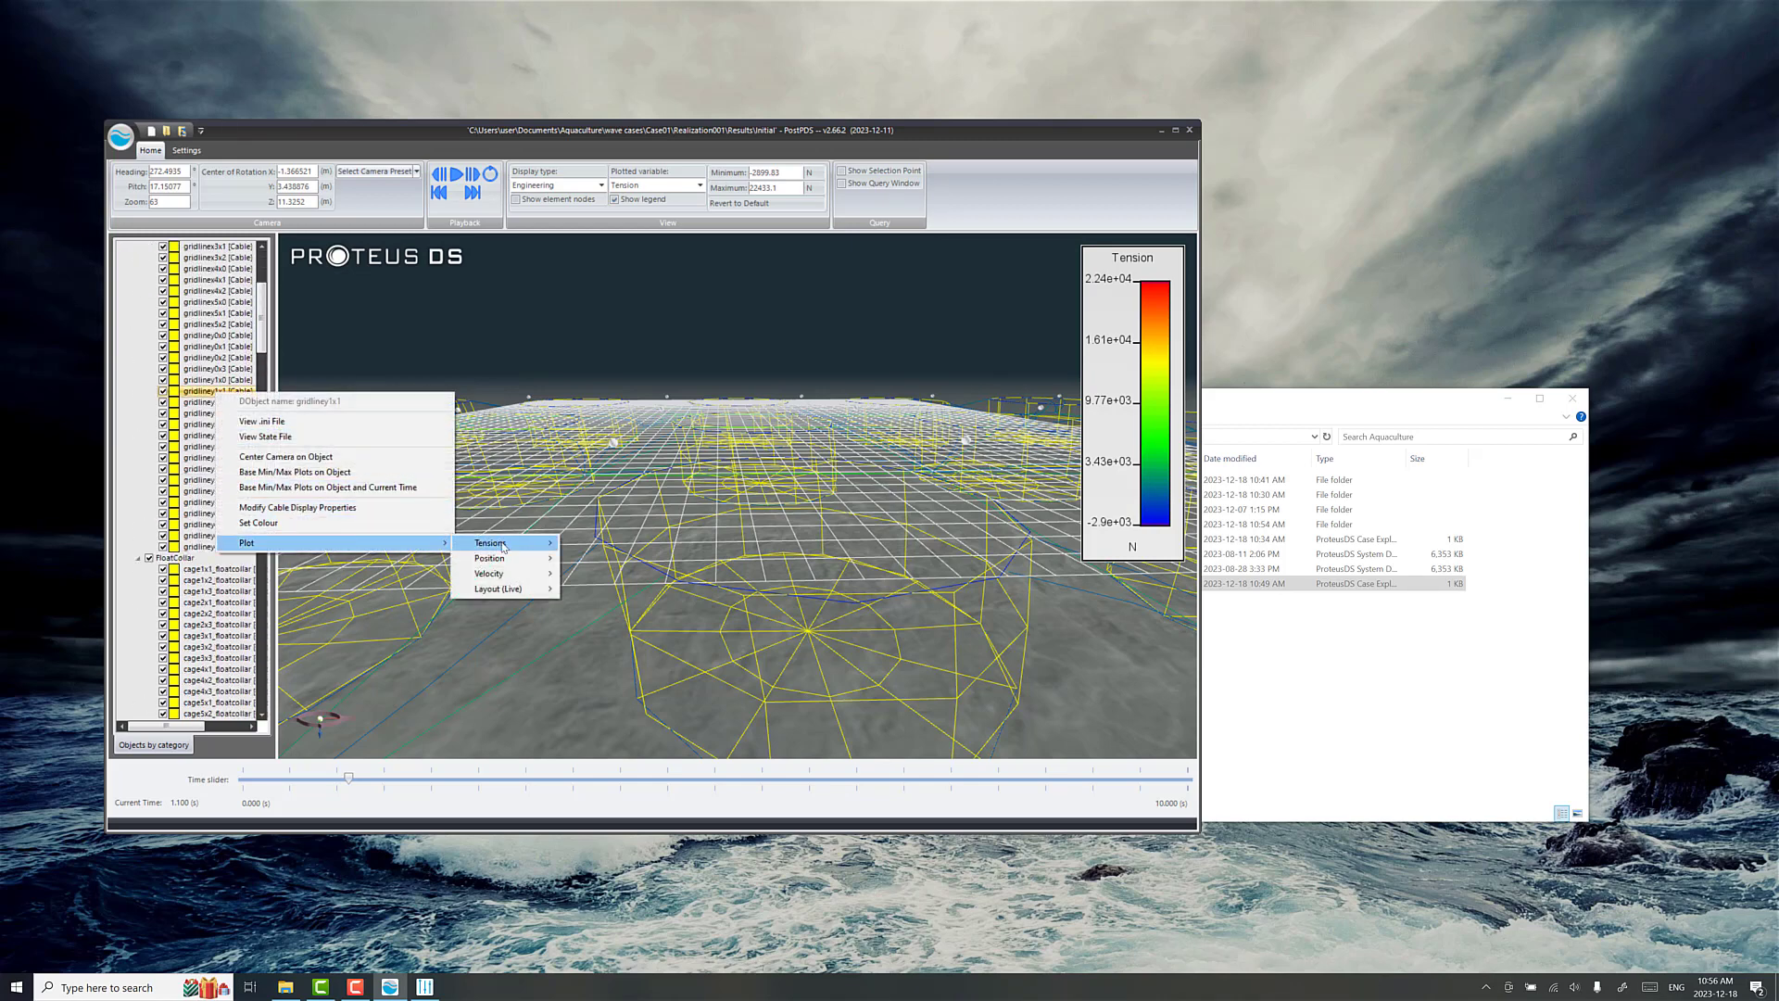
{"action": "mouse_move", "coordinate": [508, 549]}
{"action": "left_click", "coordinate": [629, 545]}
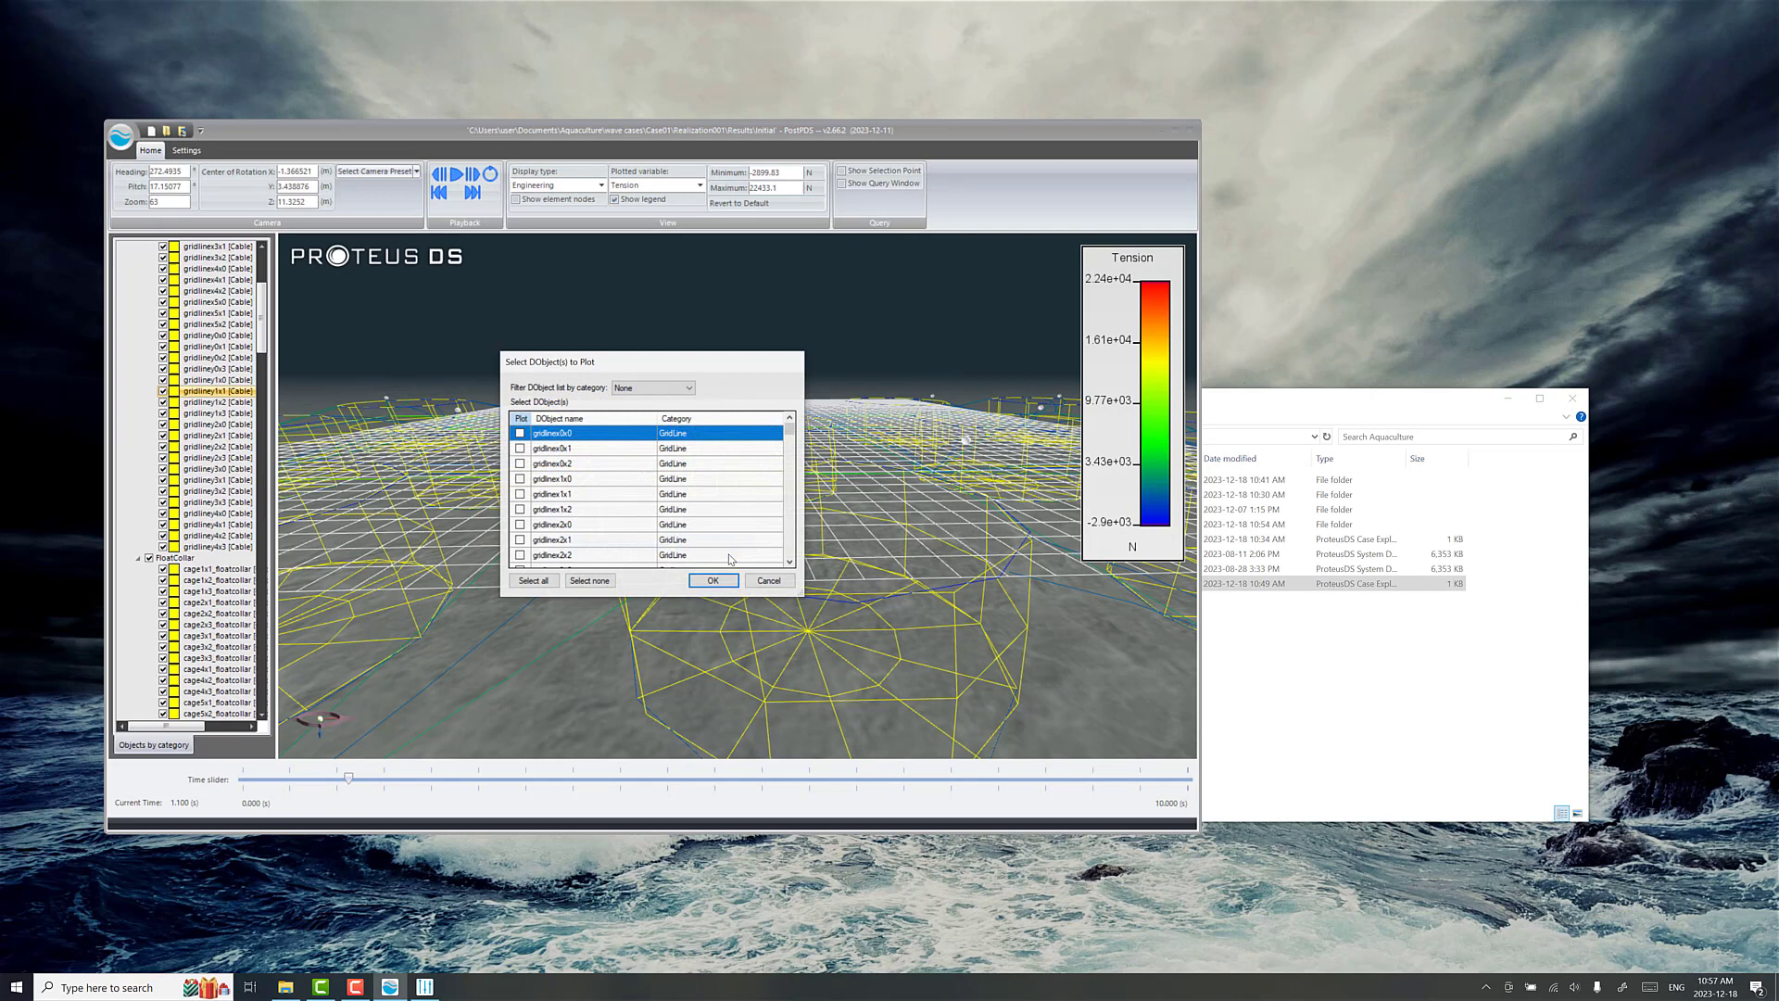
Filter the objects by MooringLine and plot tension over time for mooring18 and mooring19 at cable end 1
{"action": "left_click", "coordinate": [630, 388]}
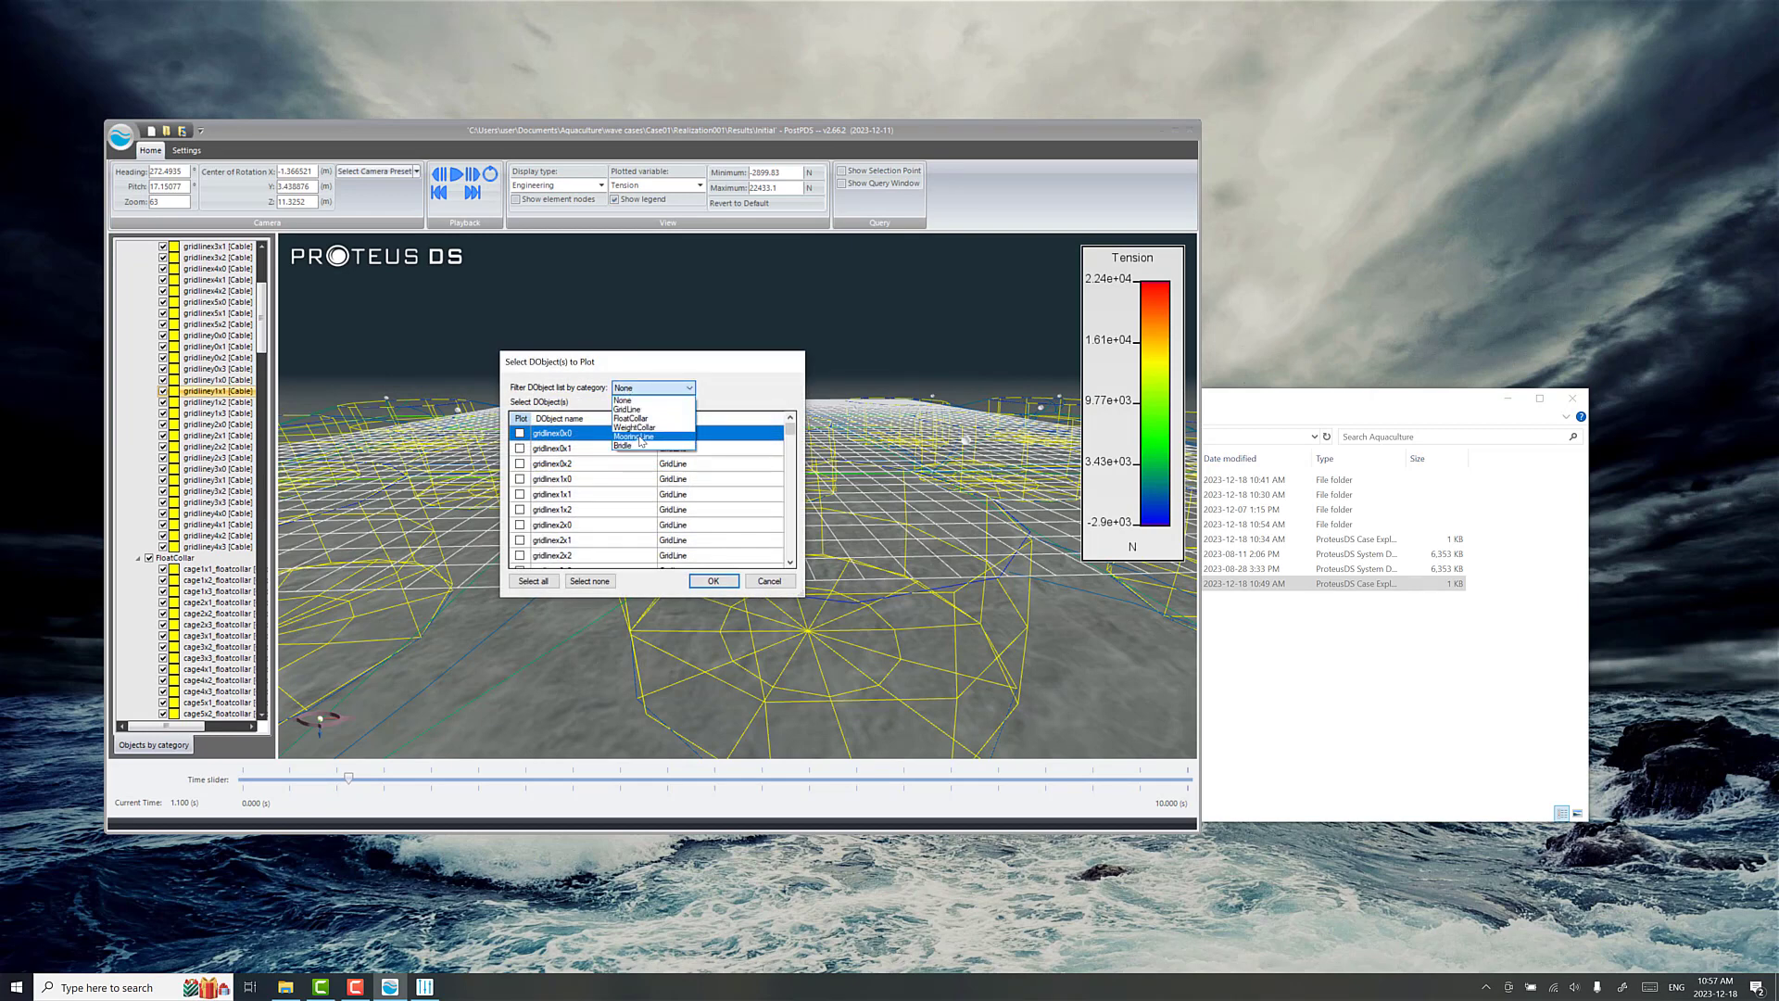
{"action": "left_click", "coordinate": [639, 437]}
{"action": "scroll", "coordinate": [569, 509], "scroll_direction": "down", "scroll_amount": 4}
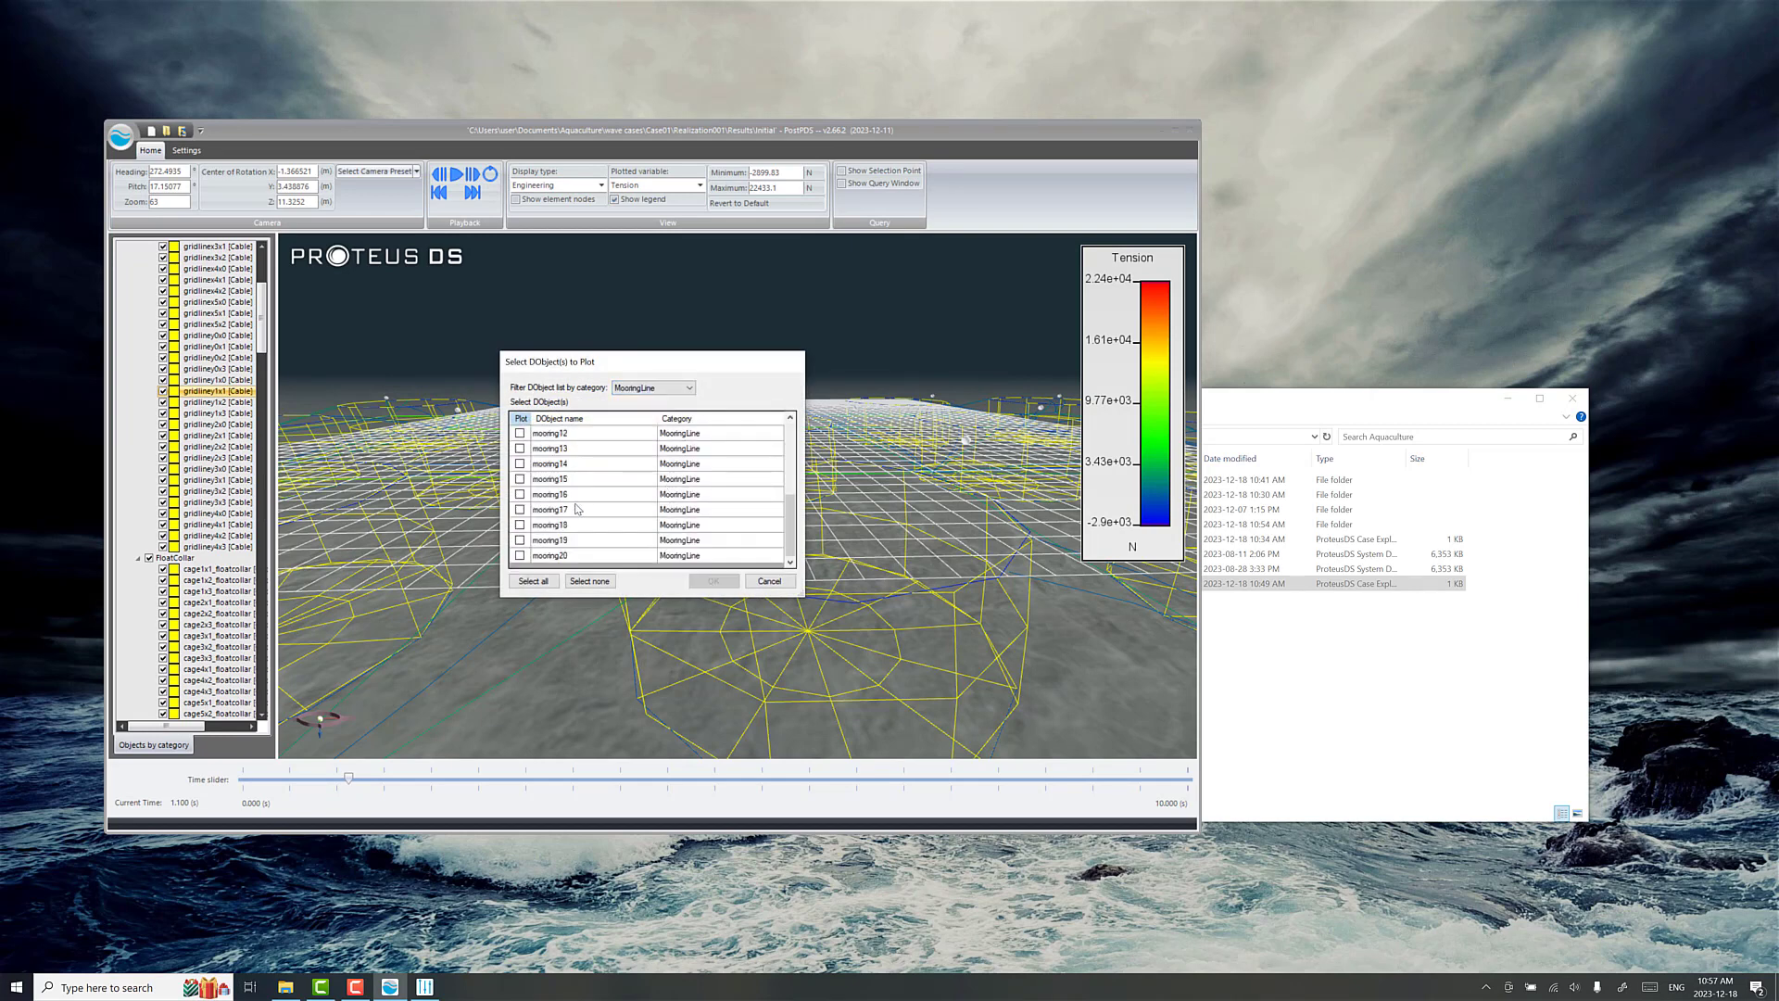
{"action": "left_click", "coordinate": [520, 525]}
{"action": "left_click", "coordinate": [523, 541]}
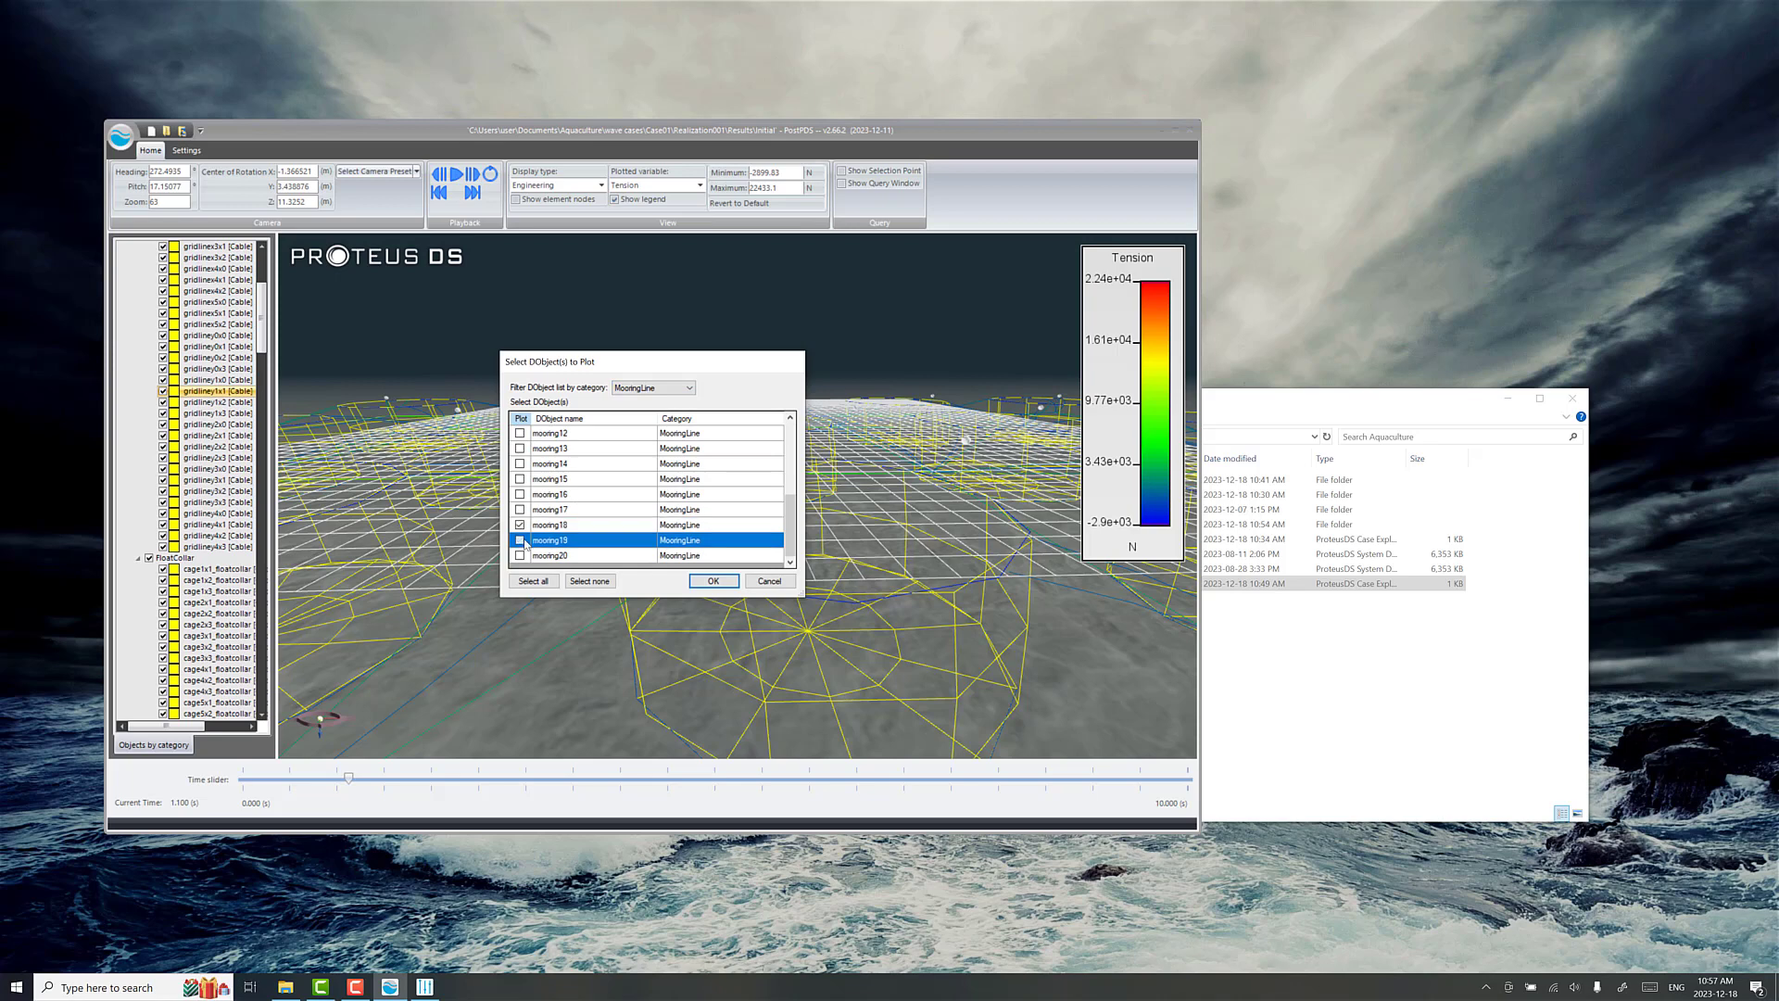
{"action": "left_click", "coordinate": [722, 584]}
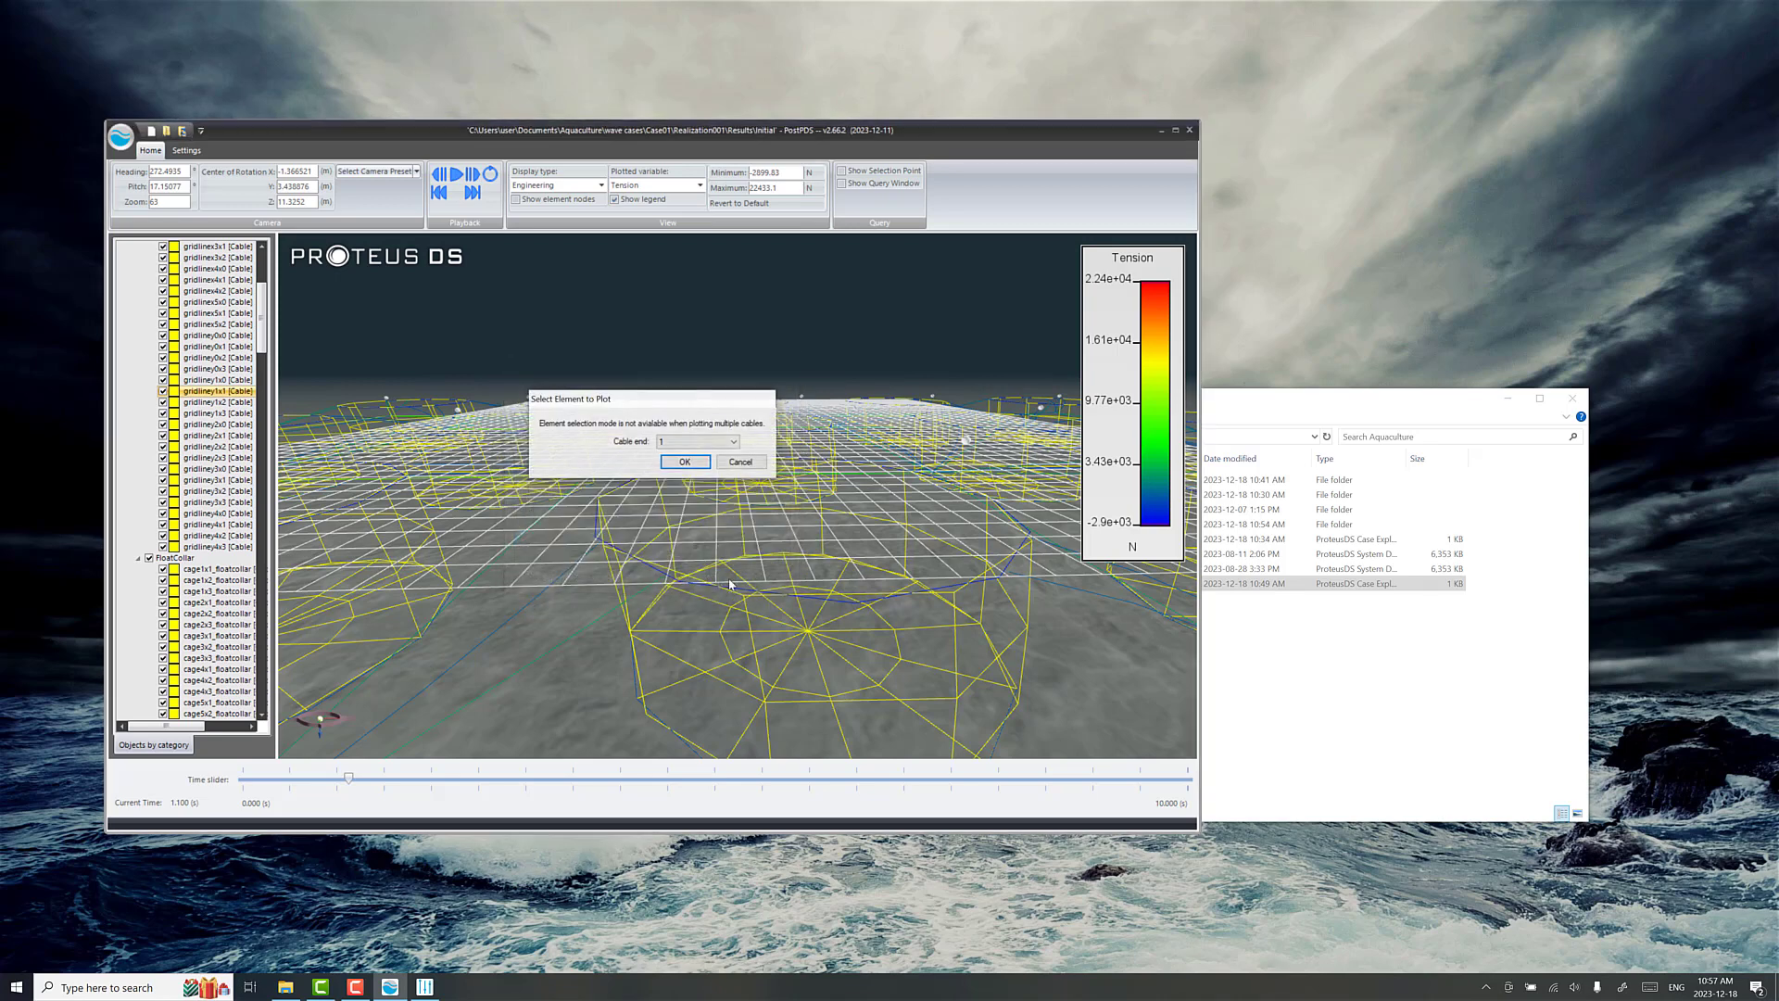
{"action": "left_click", "coordinate": [665, 461]}
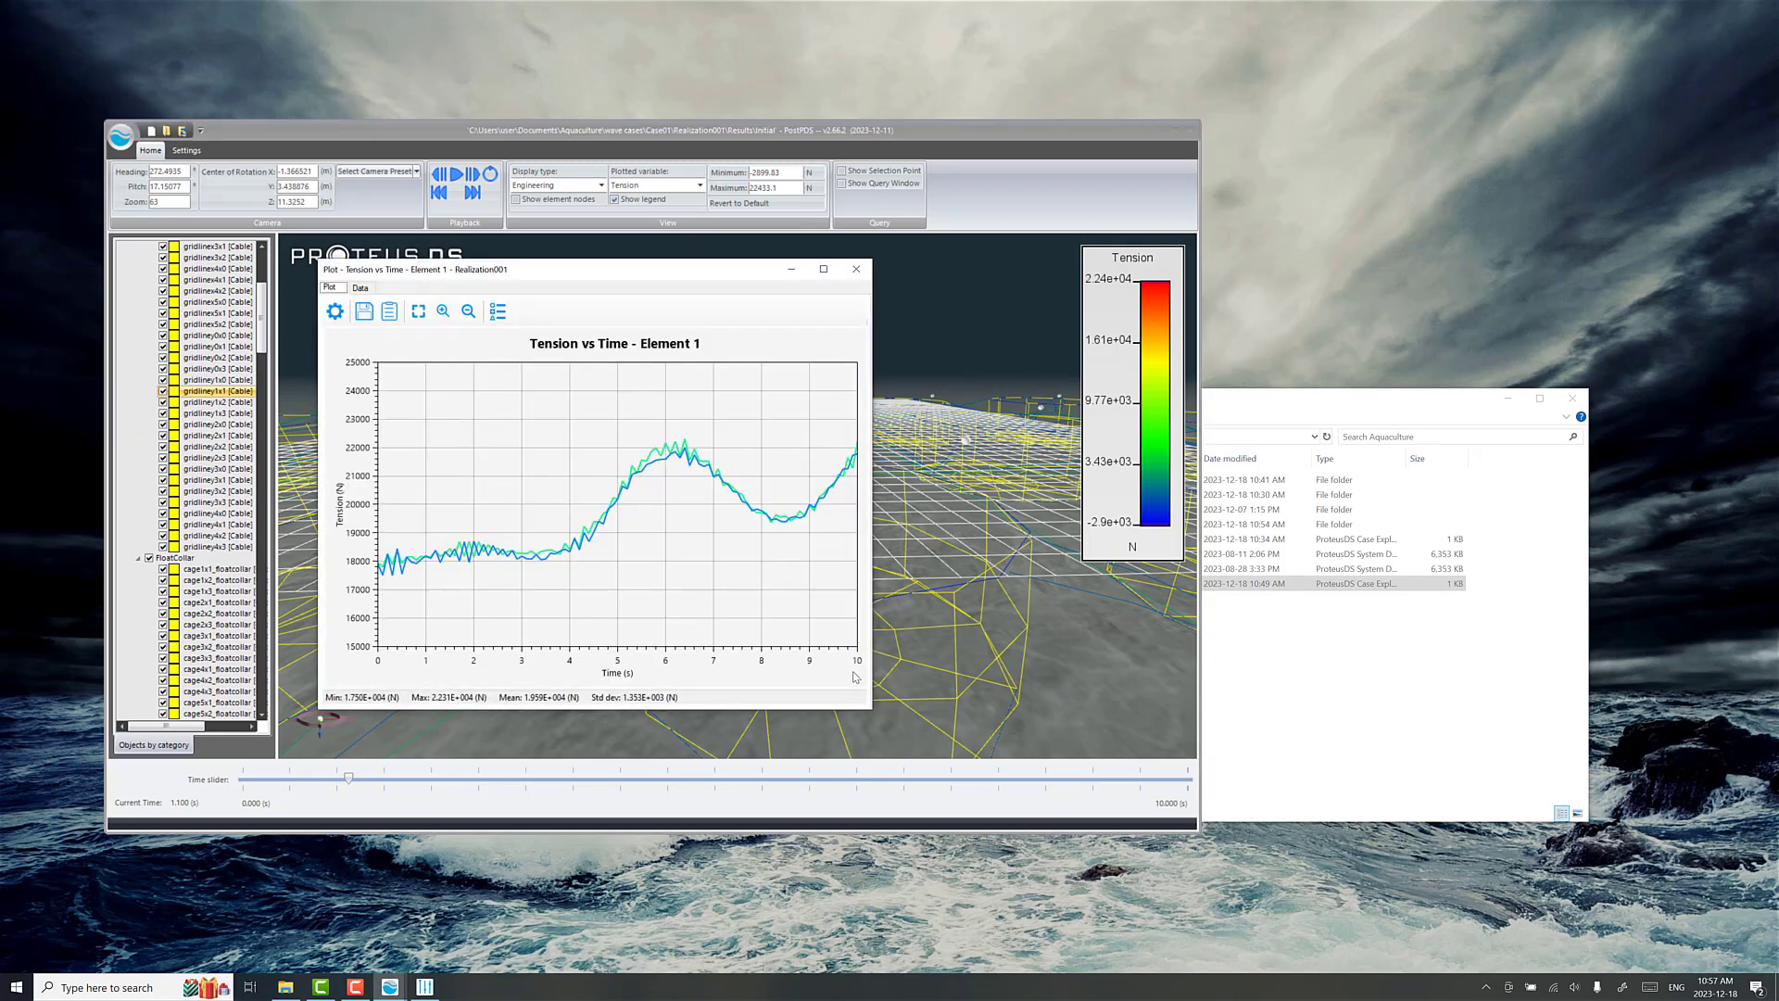
Enlarge the tension plot window, examine its curves and move it beside the 3D view
{"action": "left_click_drag", "start_coordinate": [869, 709], "coordinate": [1194, 875]}
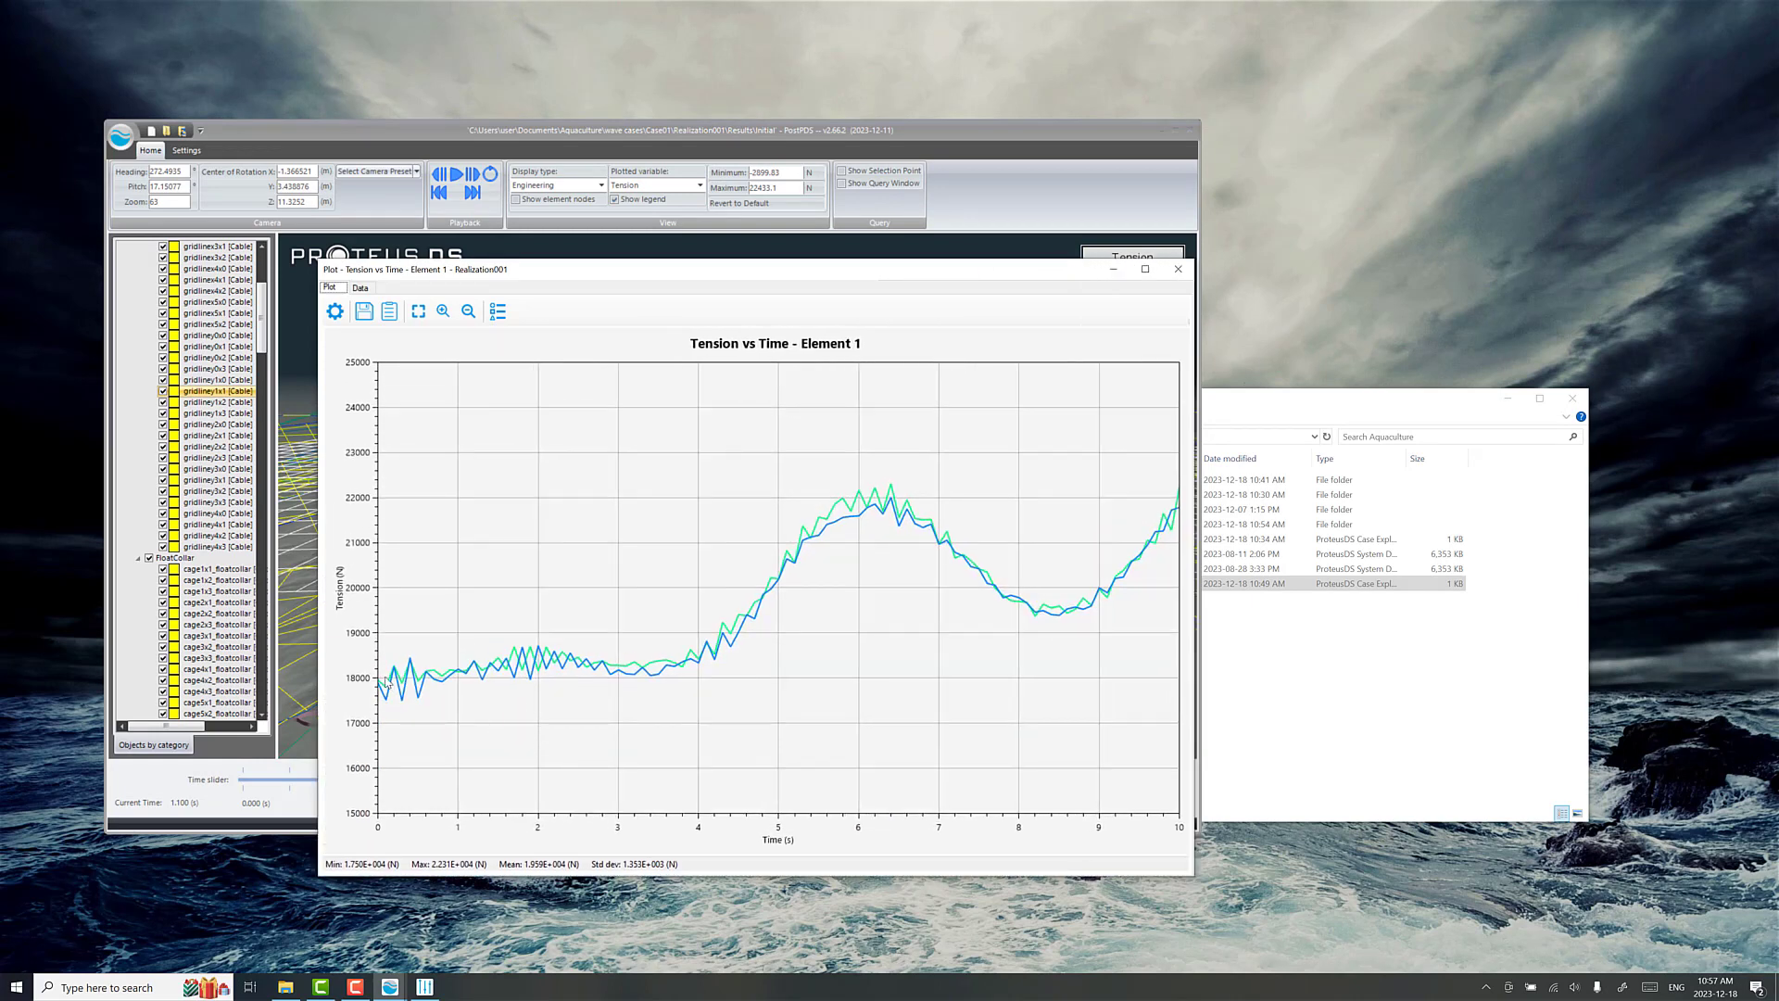
{"action": "left_click_drag", "start_coordinate": [387, 682], "coordinate": [634, 683]}
{"action": "left_click_drag", "start_coordinate": [505, 672], "coordinate": [886, 507]}
{"action": "left_click_drag", "start_coordinate": [748, 260], "coordinate": [1247, 250]}
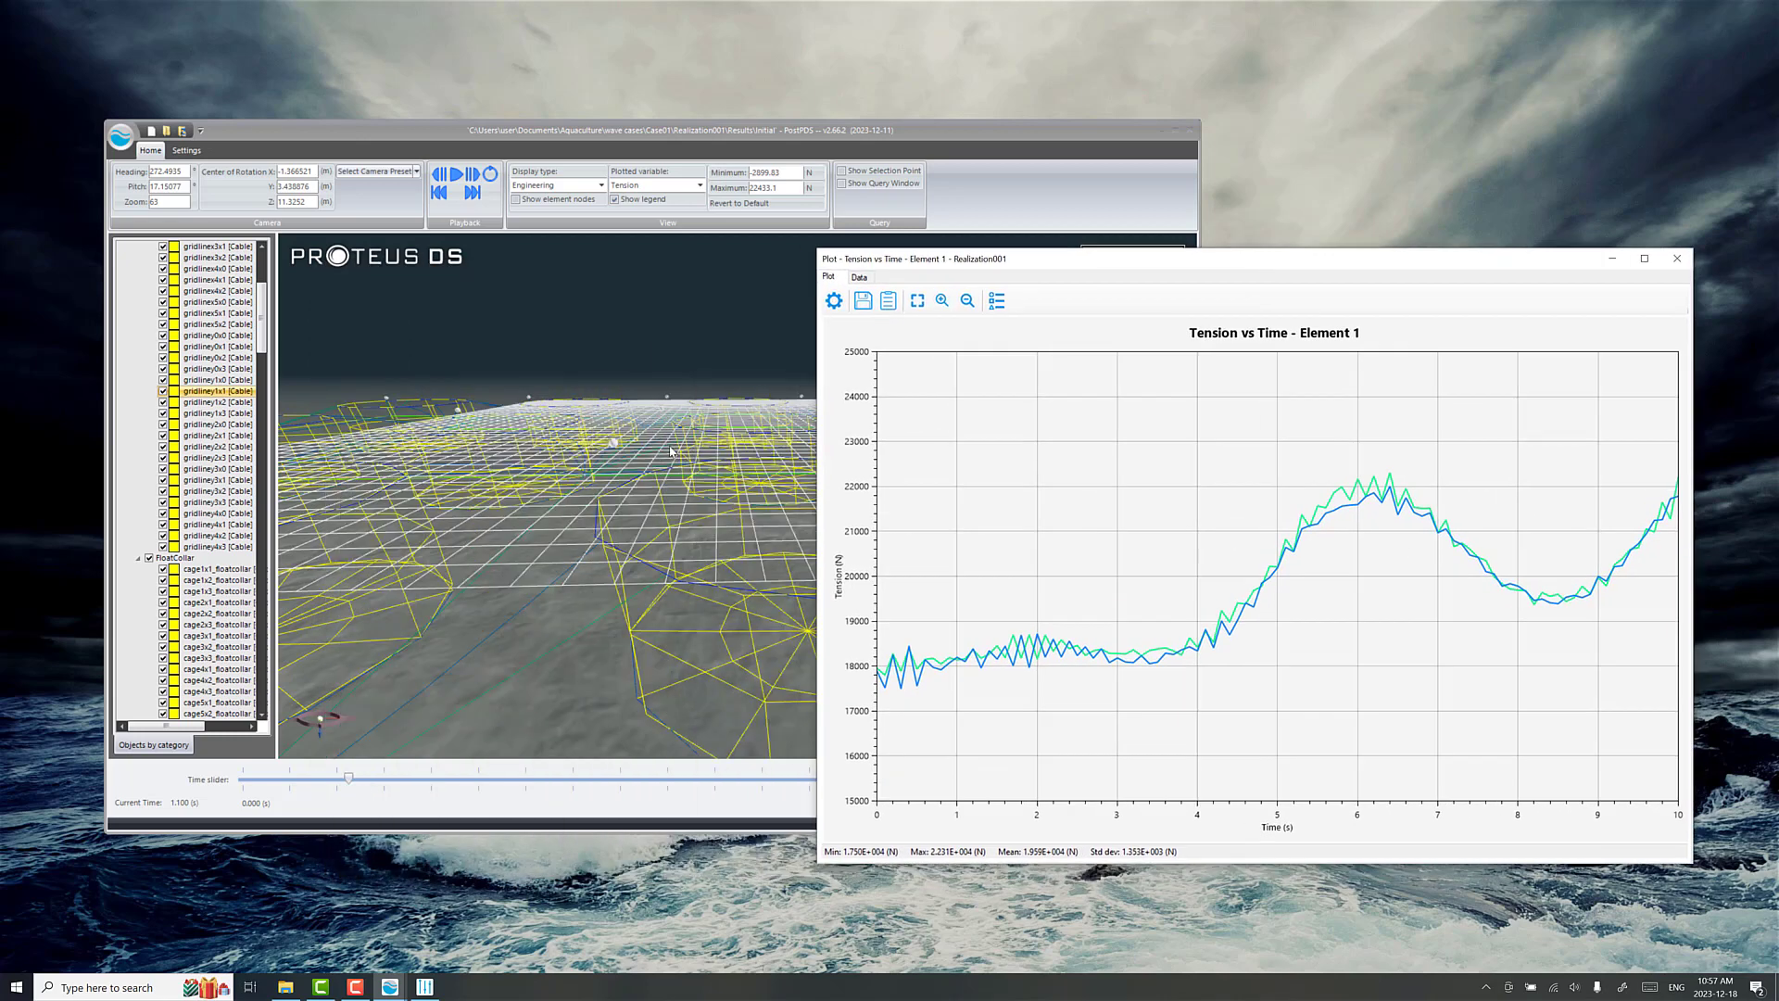
Compare the mooring tension curves with the cage and mooring layout in the zoomed-out 3D view
{"action": "scroll", "coordinate": [674, 451], "scroll_direction": "up", "scroll_amount": 1}
{"action": "scroll", "coordinate": [674, 452], "scroll_direction": "down", "scroll_amount": 3}
{"action": "left_click", "coordinate": [676, 452]}
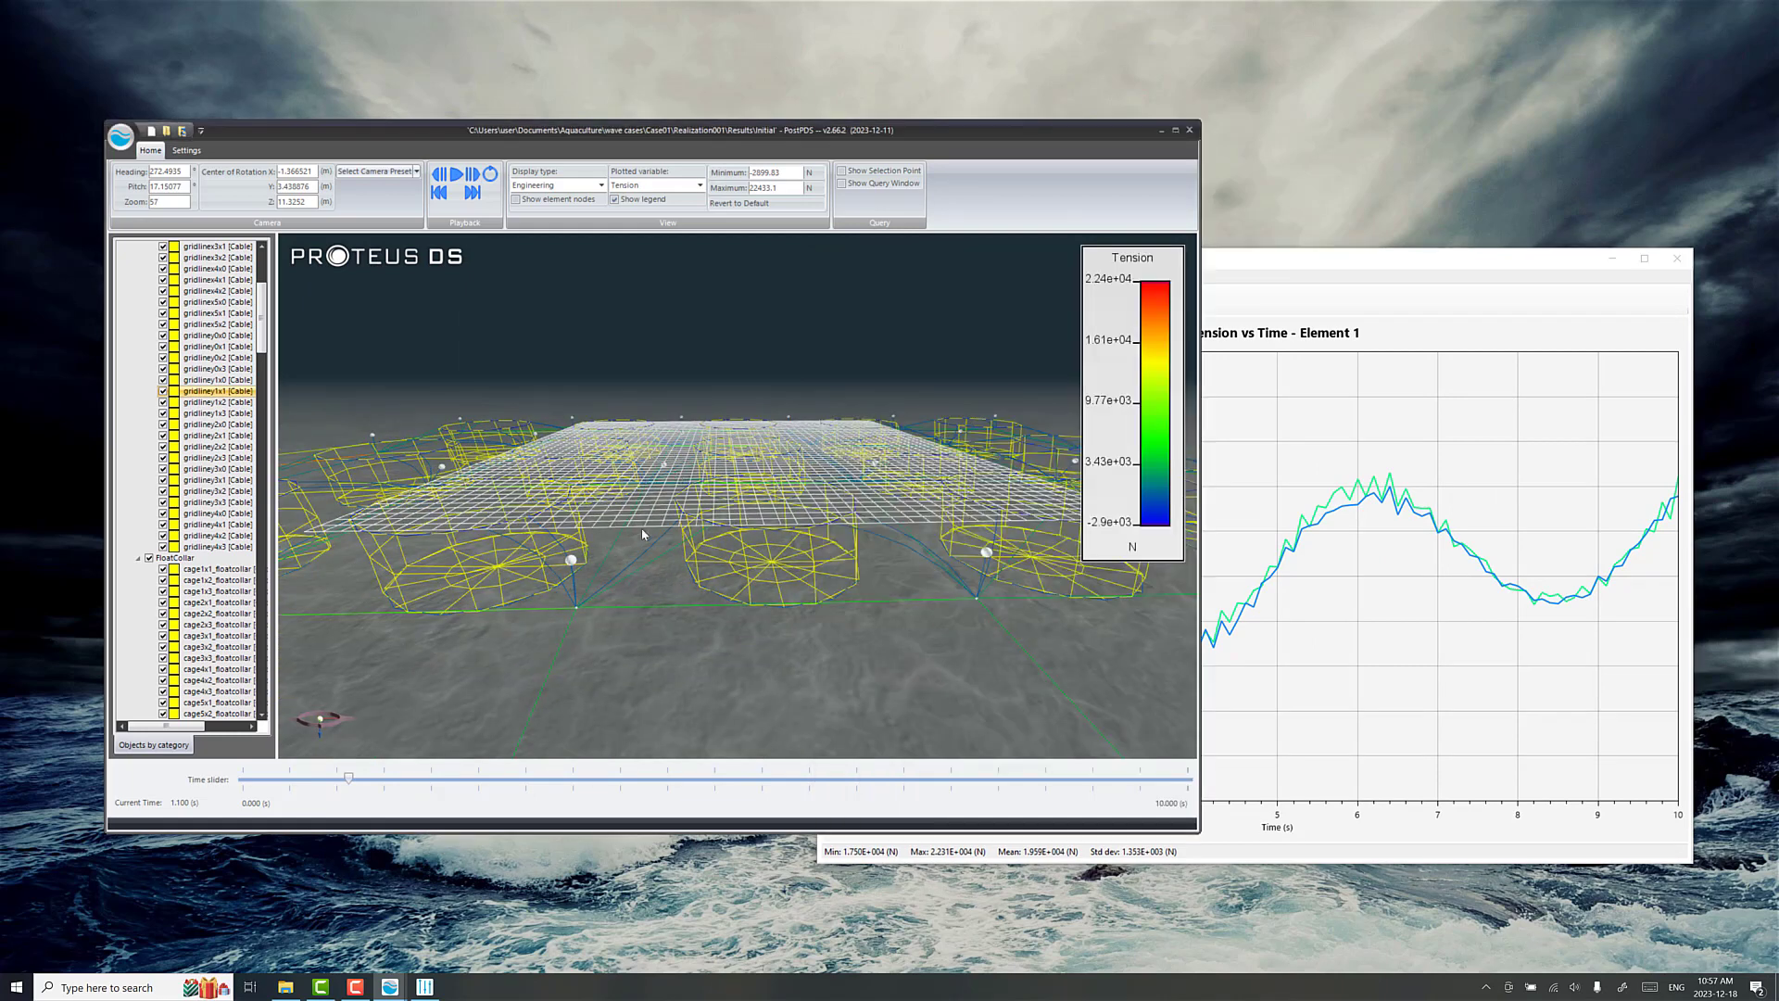
{"action": "scroll", "coordinate": [909, 493], "scroll_direction": "down", "scroll_amount": 2}
{"action": "scroll", "coordinate": [575, 498], "scroll_direction": "down", "scroll_amount": 4}
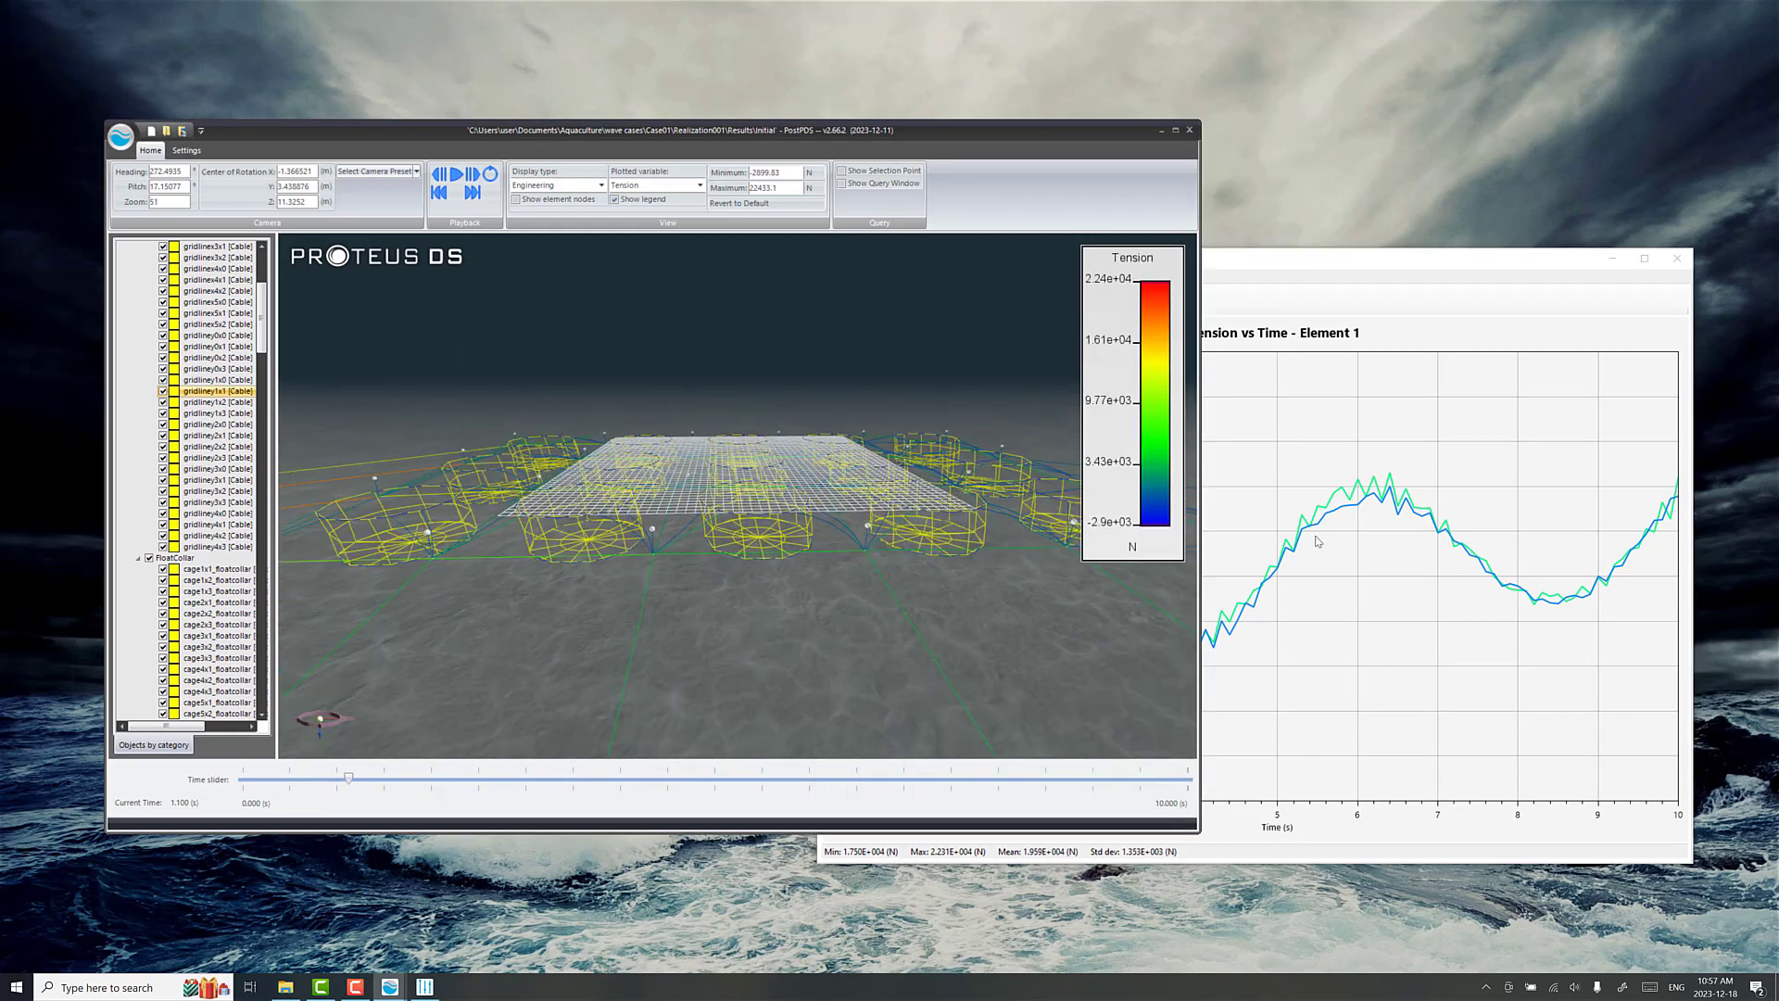
{"action": "left_click", "coordinate": [1241, 533]}
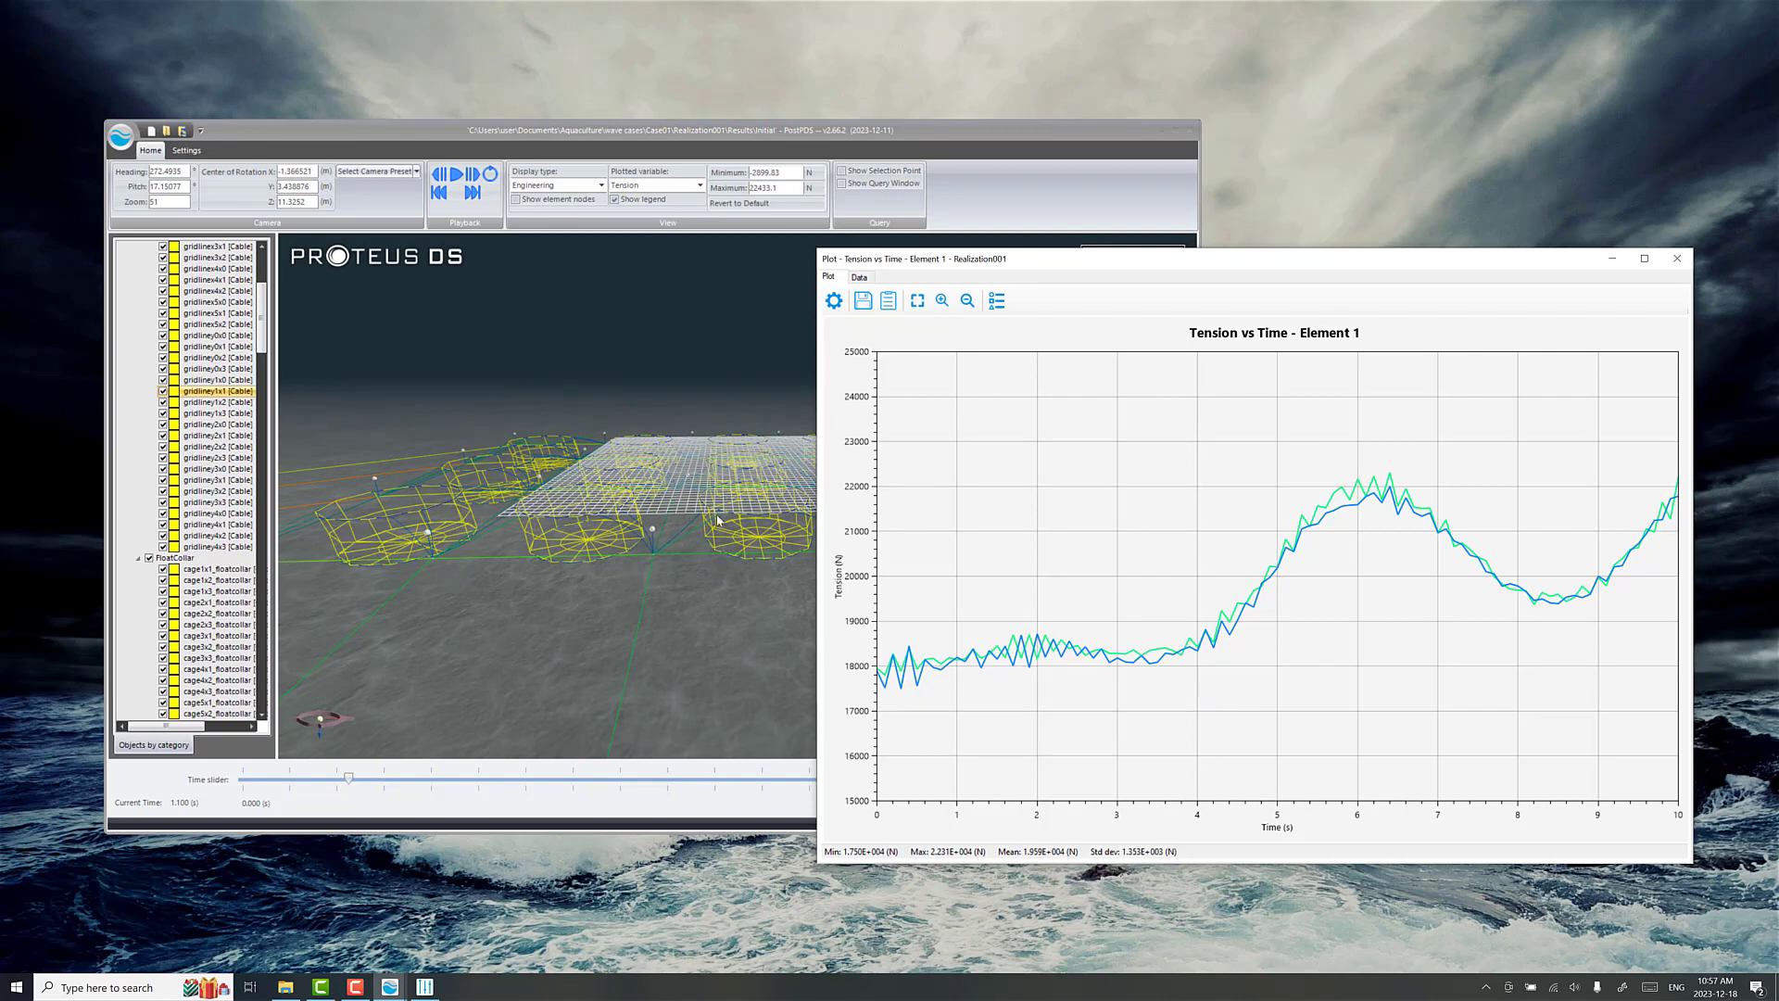
{"action": "left_click", "coordinate": [470, 535]}
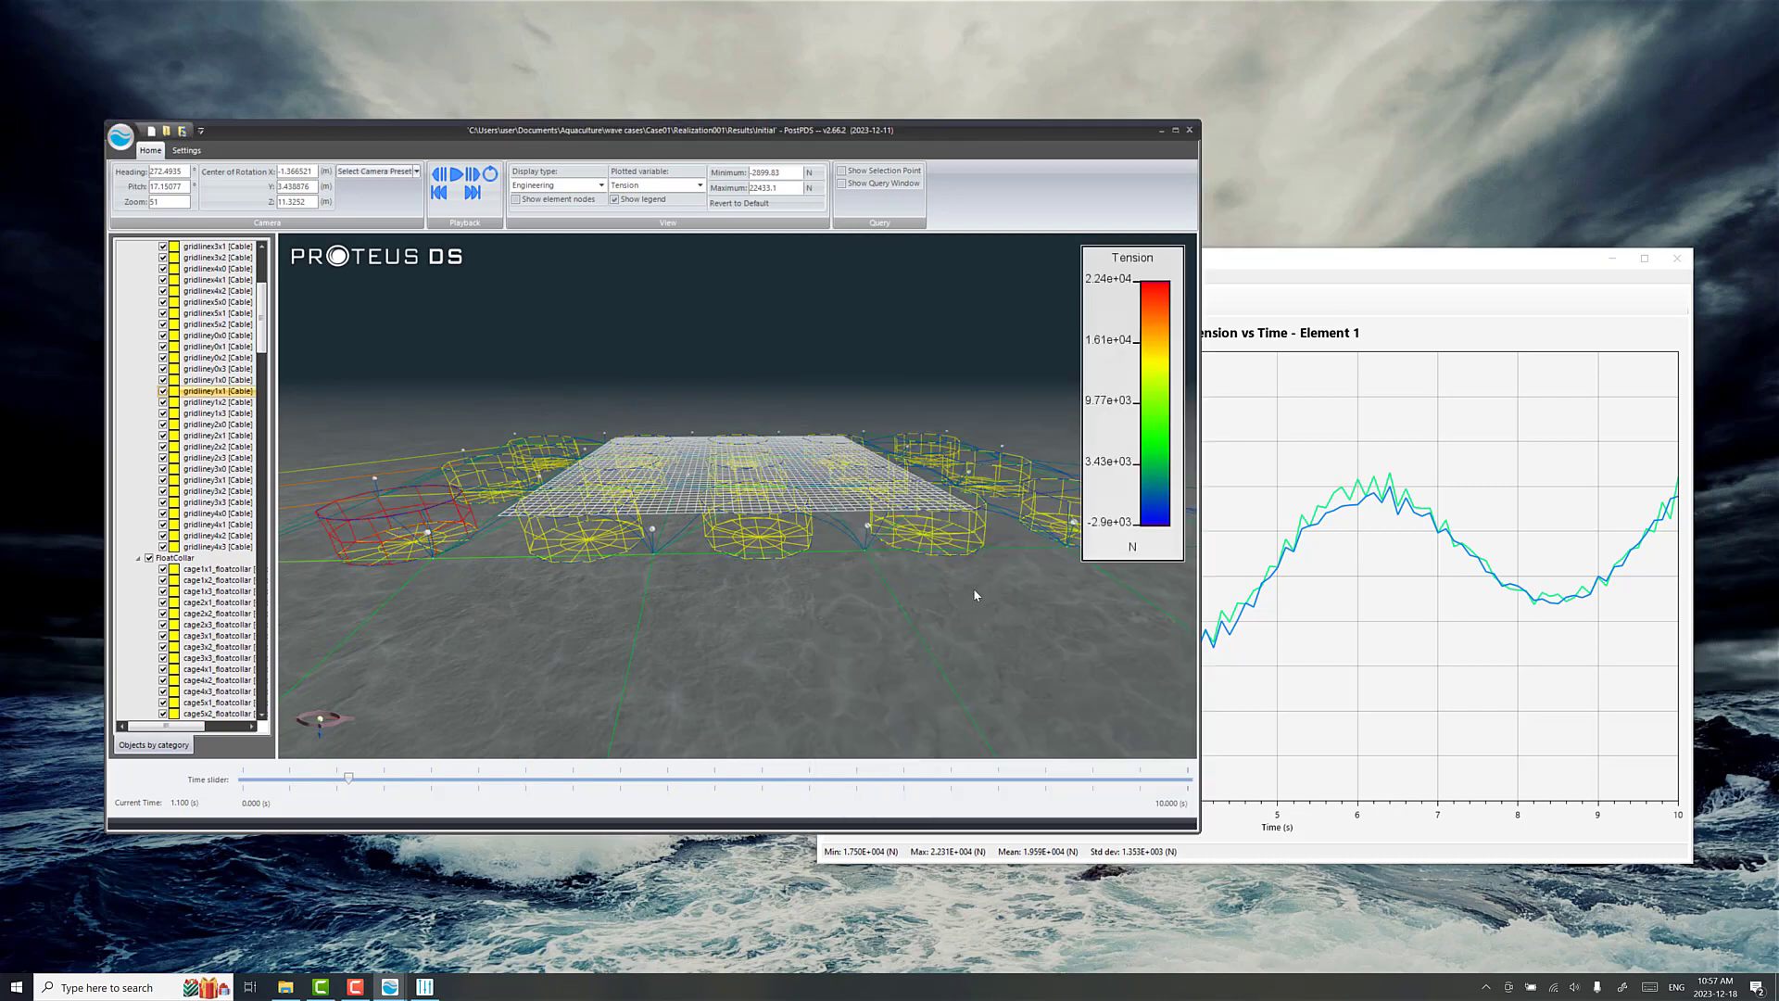
{"action": "left_click", "coordinate": [1337, 478]}
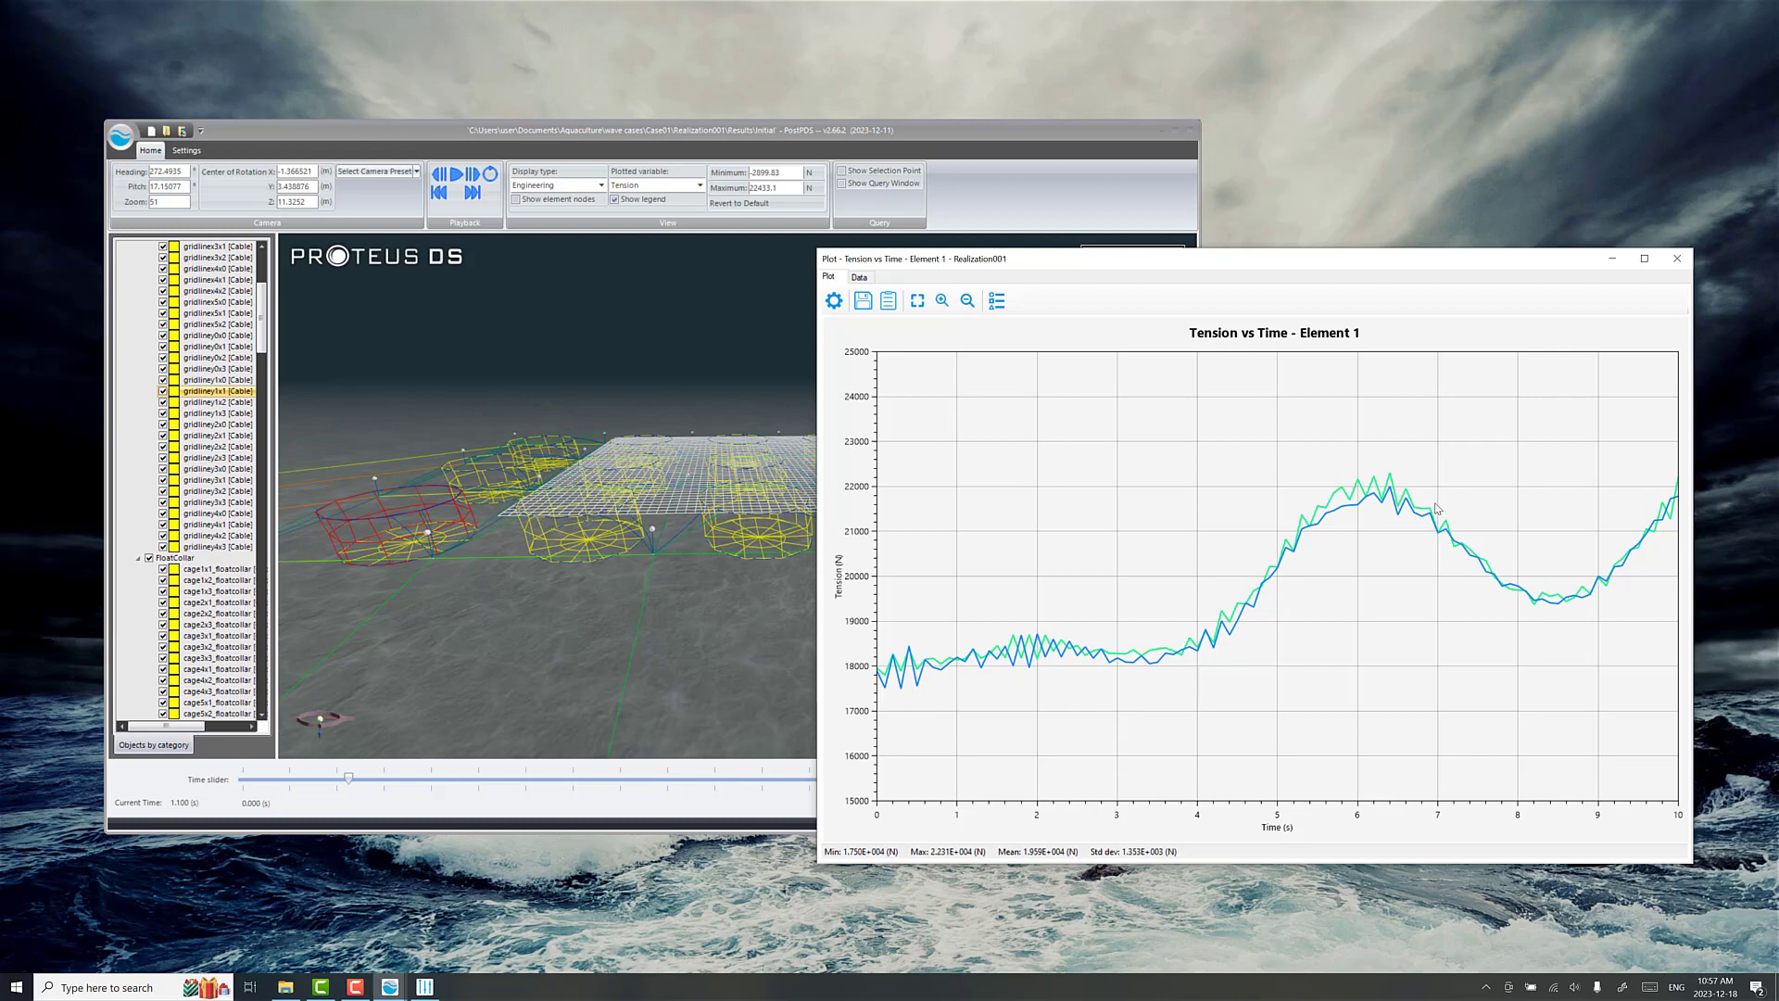
{"action": "mouse_move", "coordinate": [1374, 480]}
{"action": "left_click_drag", "start_coordinate": [1153, 259], "coordinate": [1256, 252]}
{"action": "left_click", "coordinate": [520, 610]}
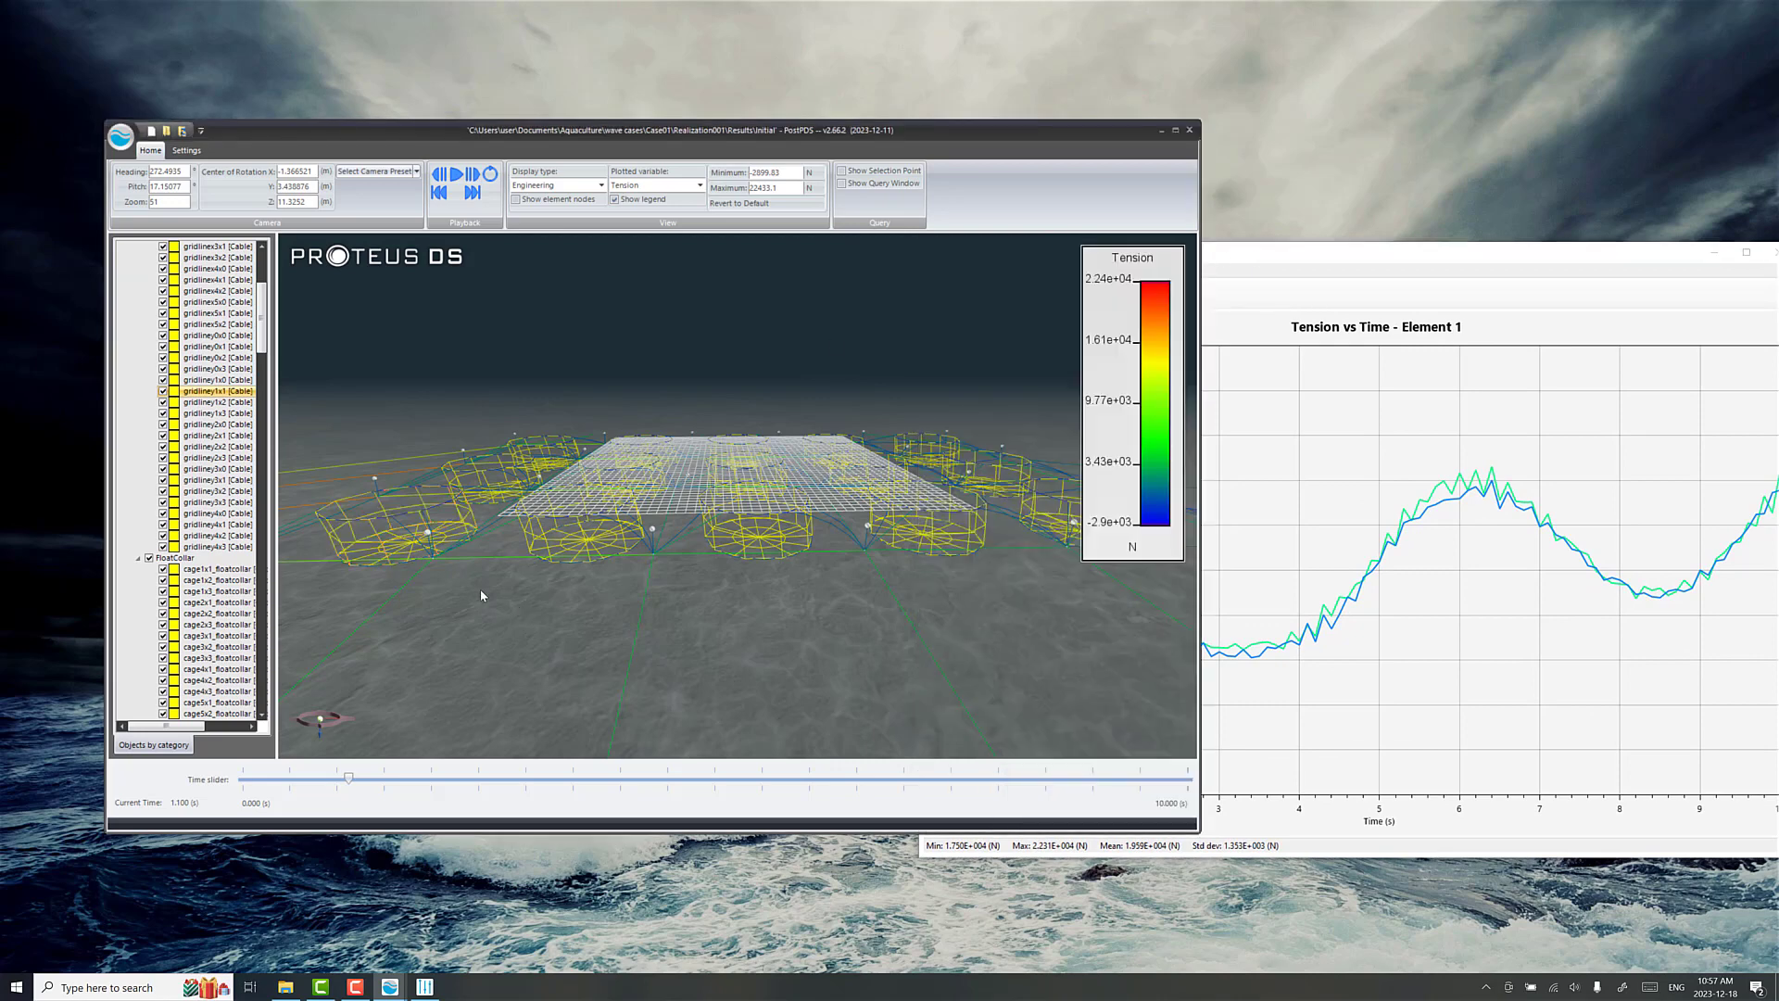
Examine the fish farm's cable tensions in the 3D view at 8.400 s and close the results viewer
{"action": "left_click_drag", "start_coordinate": [464, 593], "coordinate": [700, 611]}
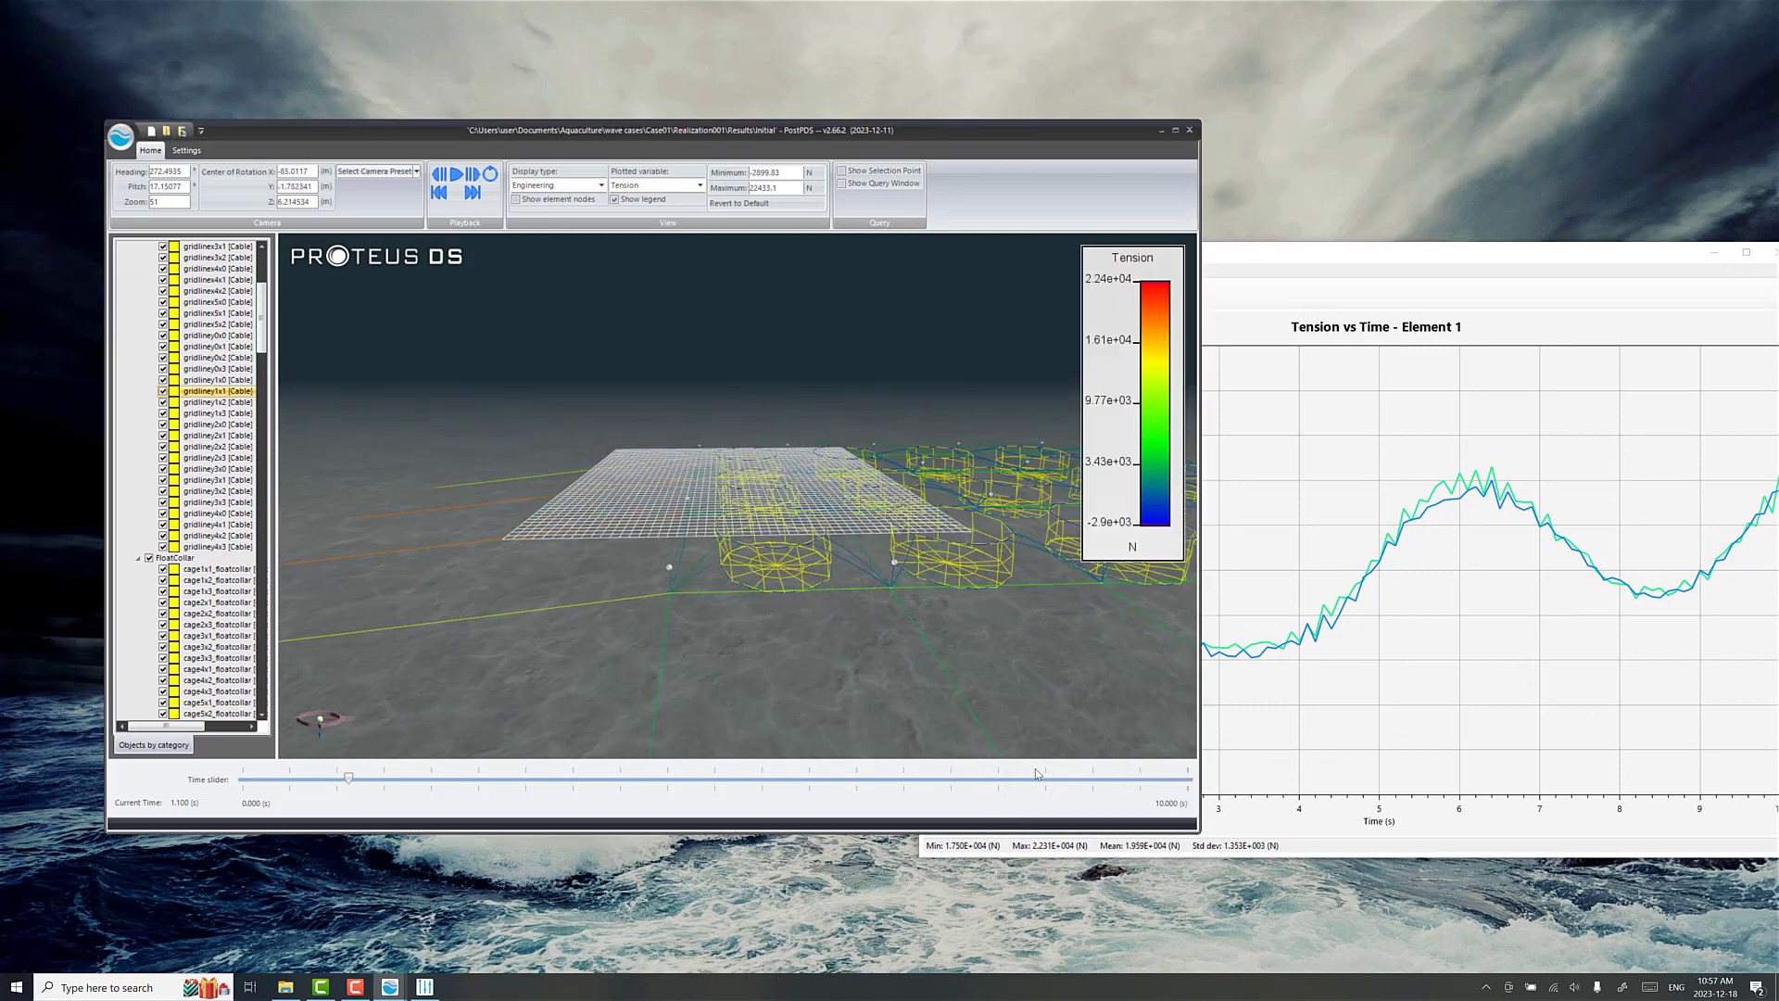
{"action": "left_click_drag", "start_coordinate": [357, 783], "coordinate": [1035, 783]}
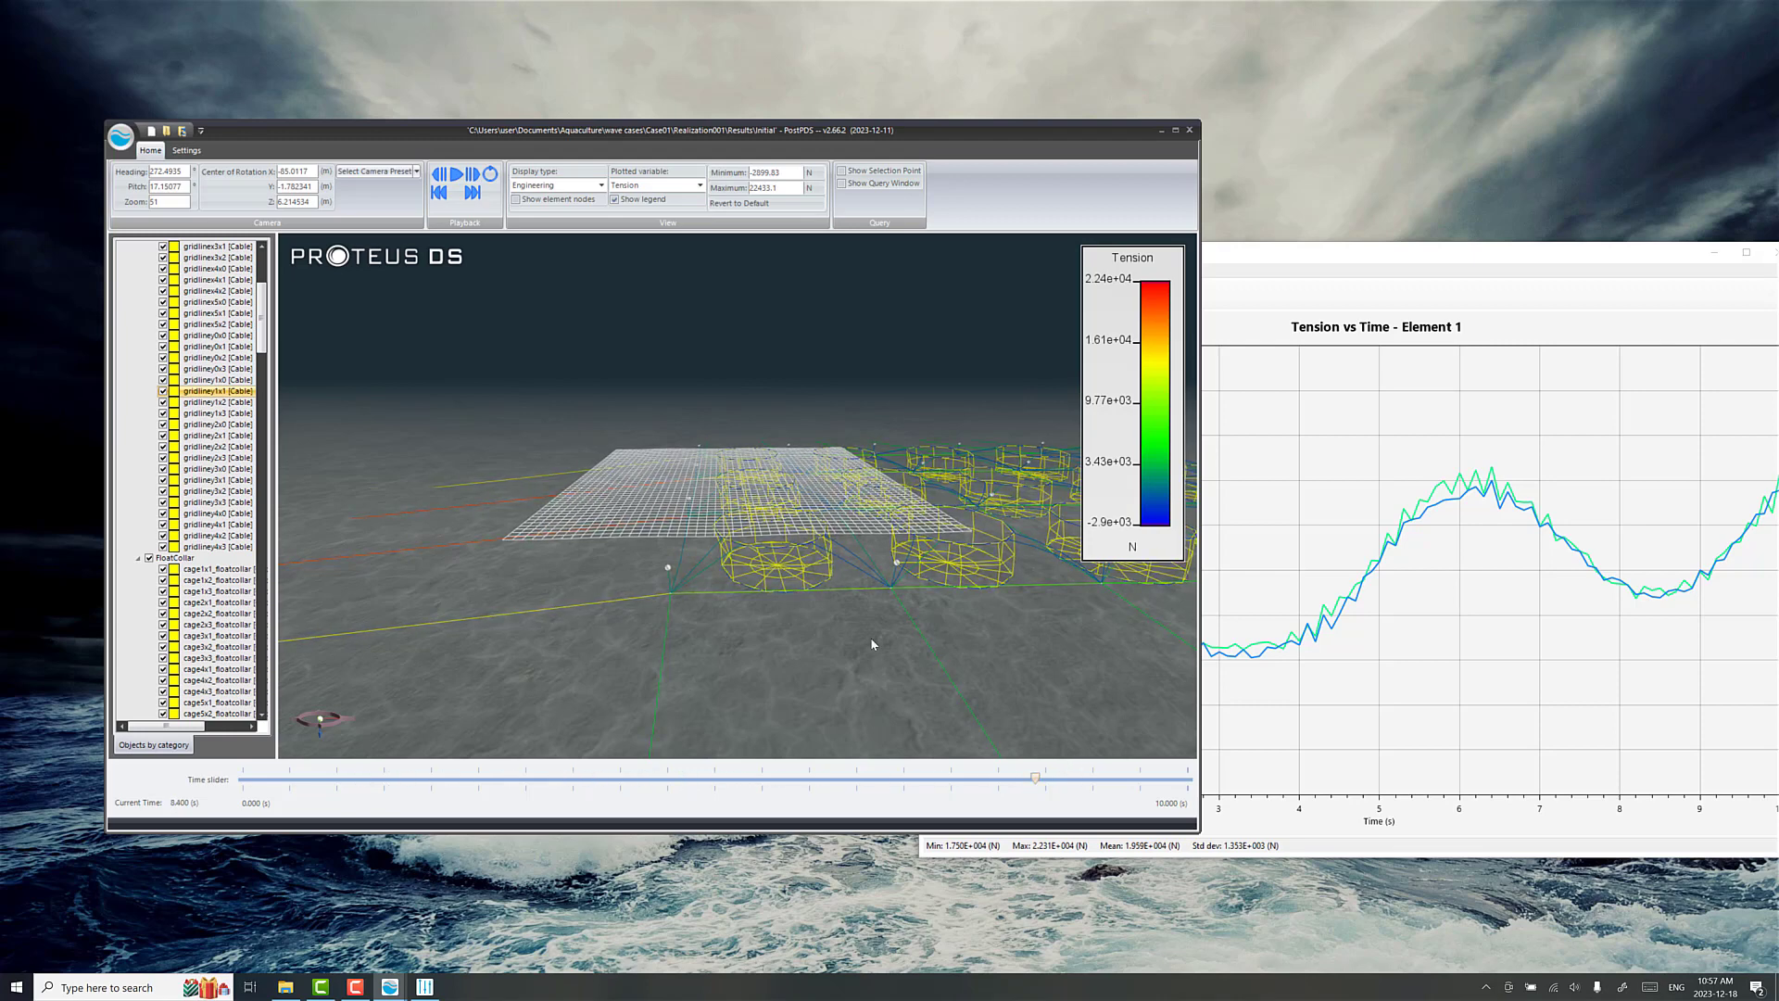
{"action": "left_click_drag", "start_coordinate": [594, 587], "coordinate": [973, 425]}
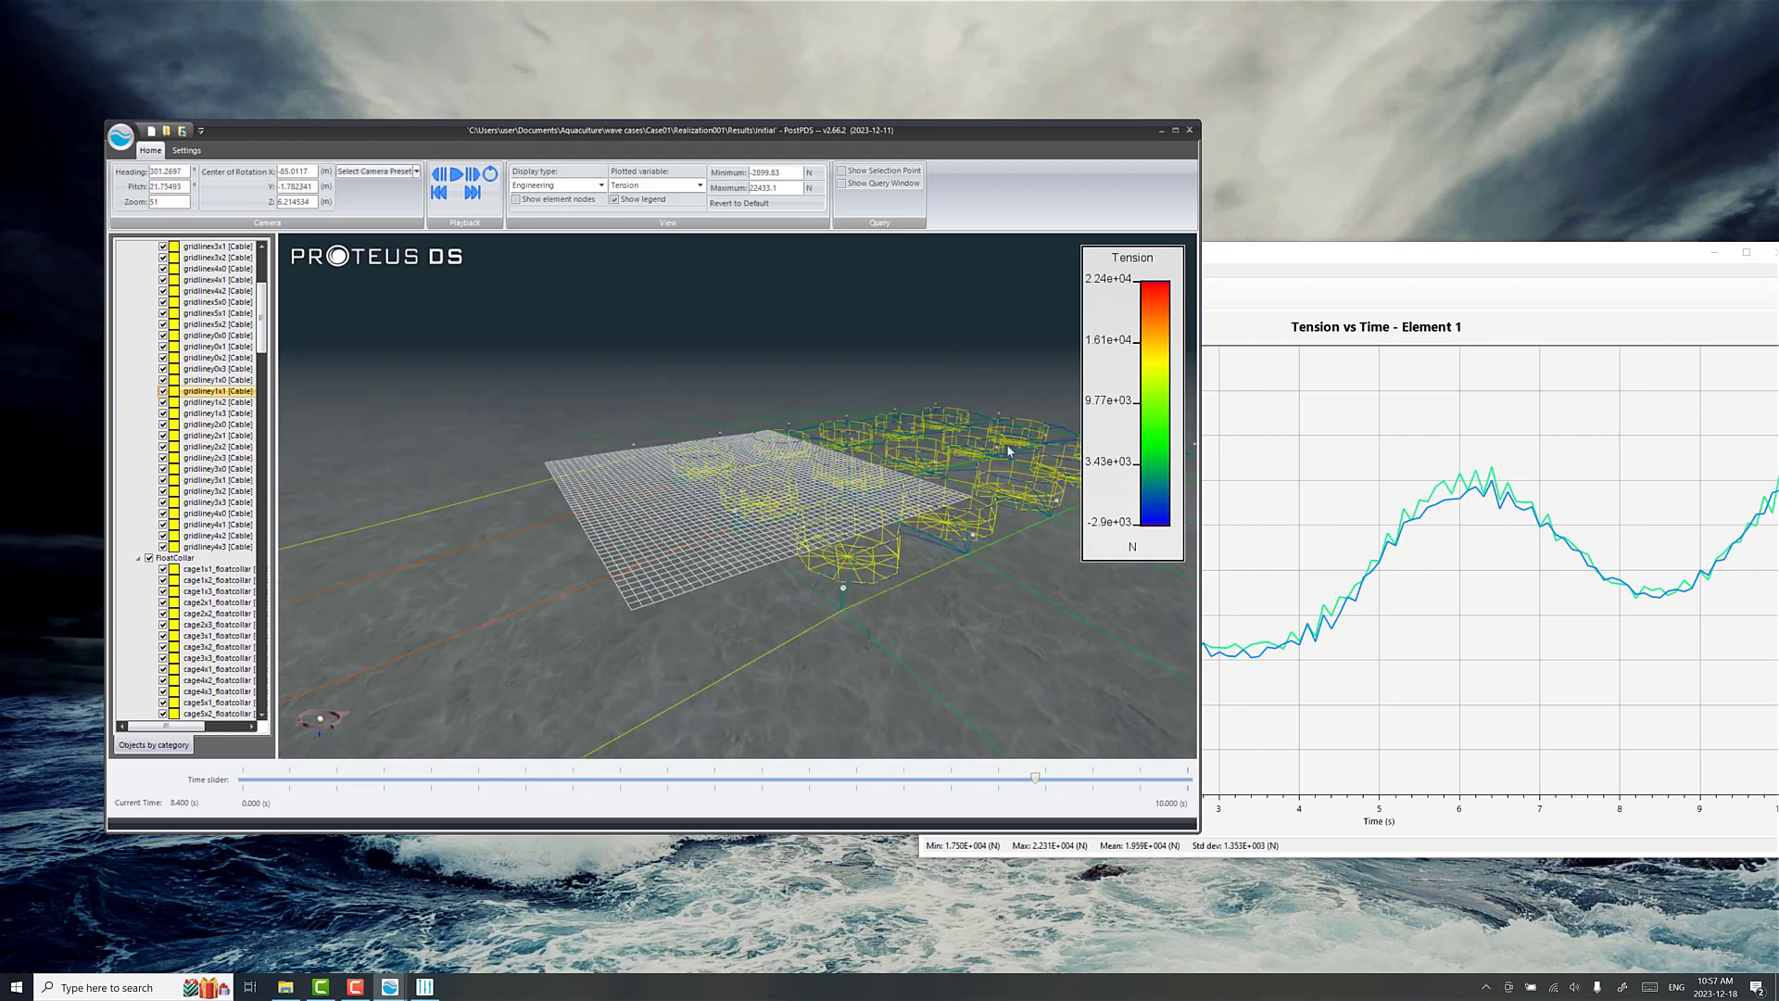
{"action": "left_click", "coordinate": [1189, 129]}
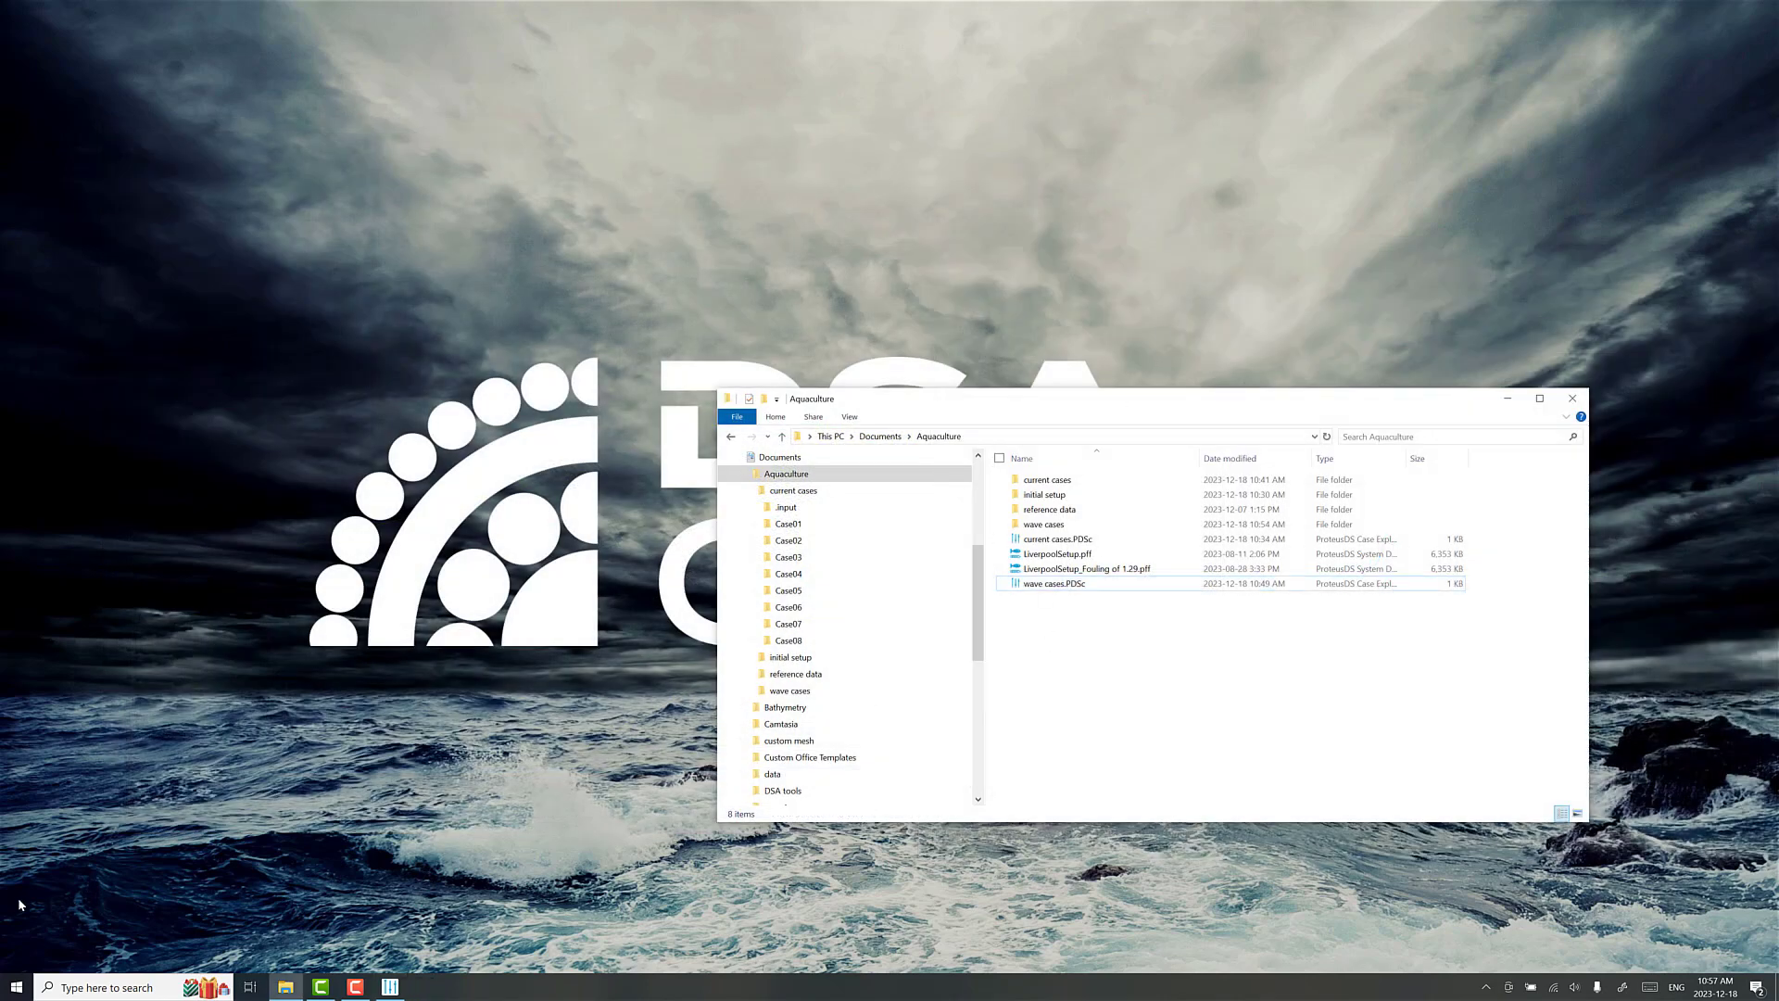
Launch the ProteusDS Fish Farm Report Tool and dismiss its development notice
{"action": "left_click", "coordinate": [3, 993]}
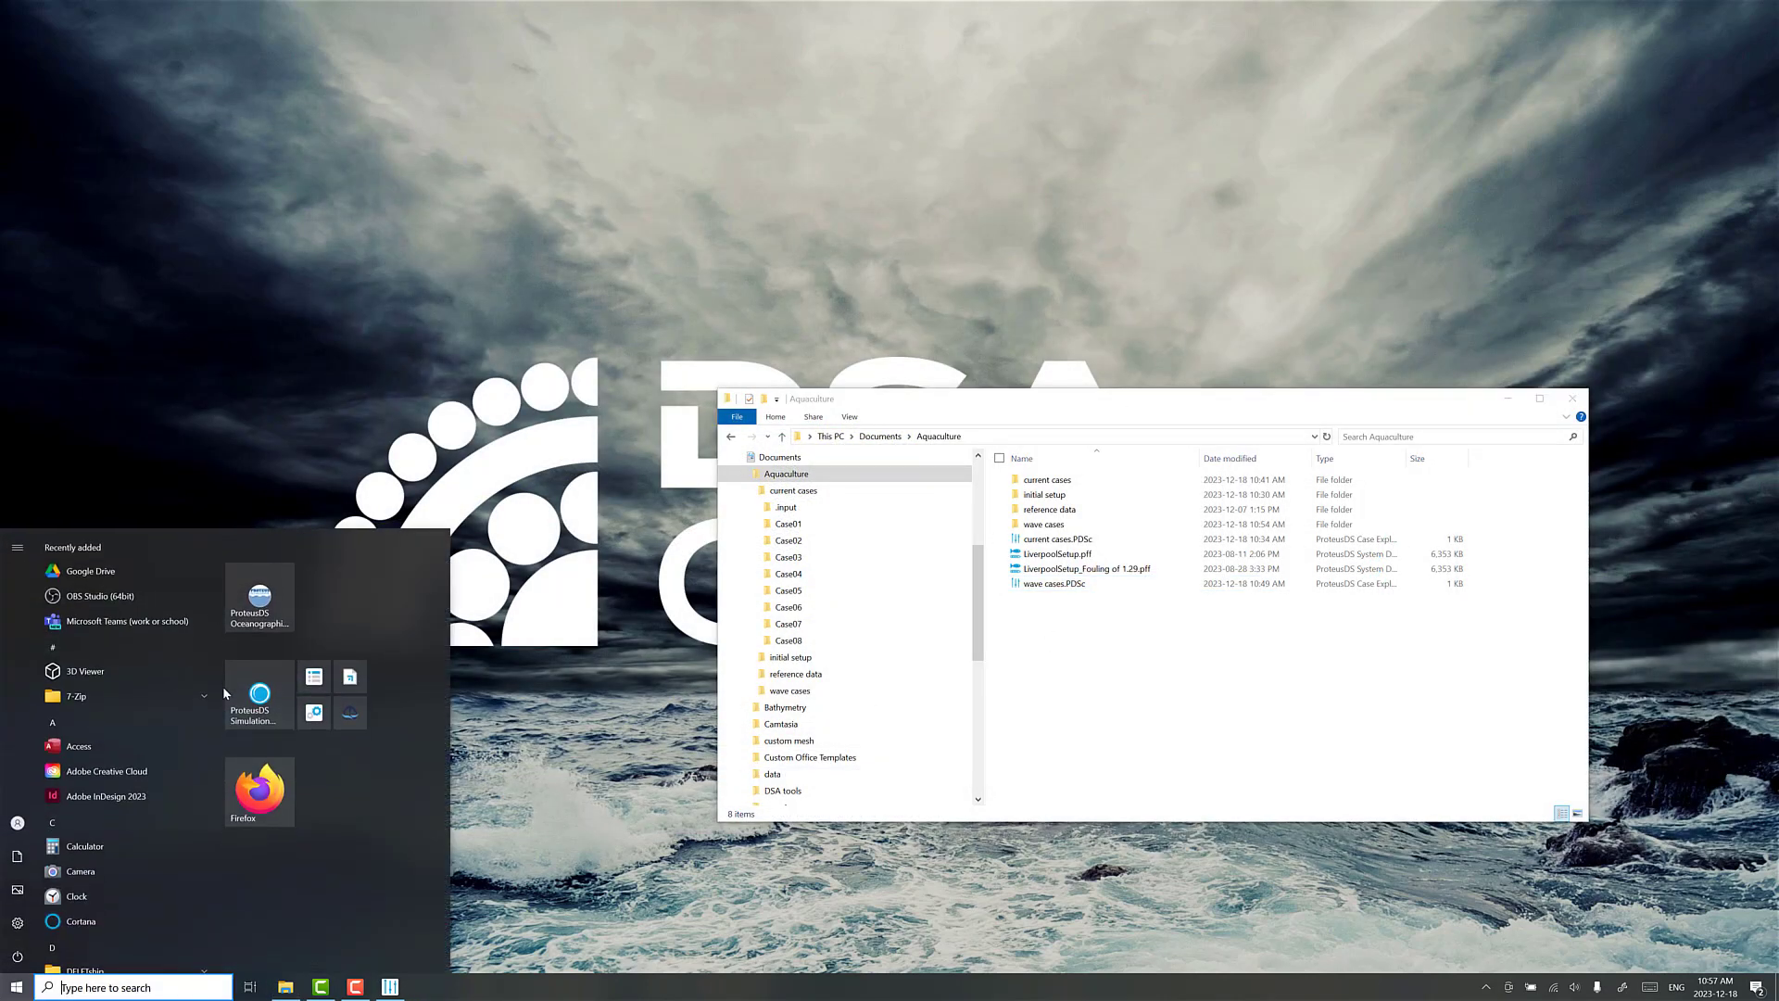
{"action": "type", "text": "fish farm"}
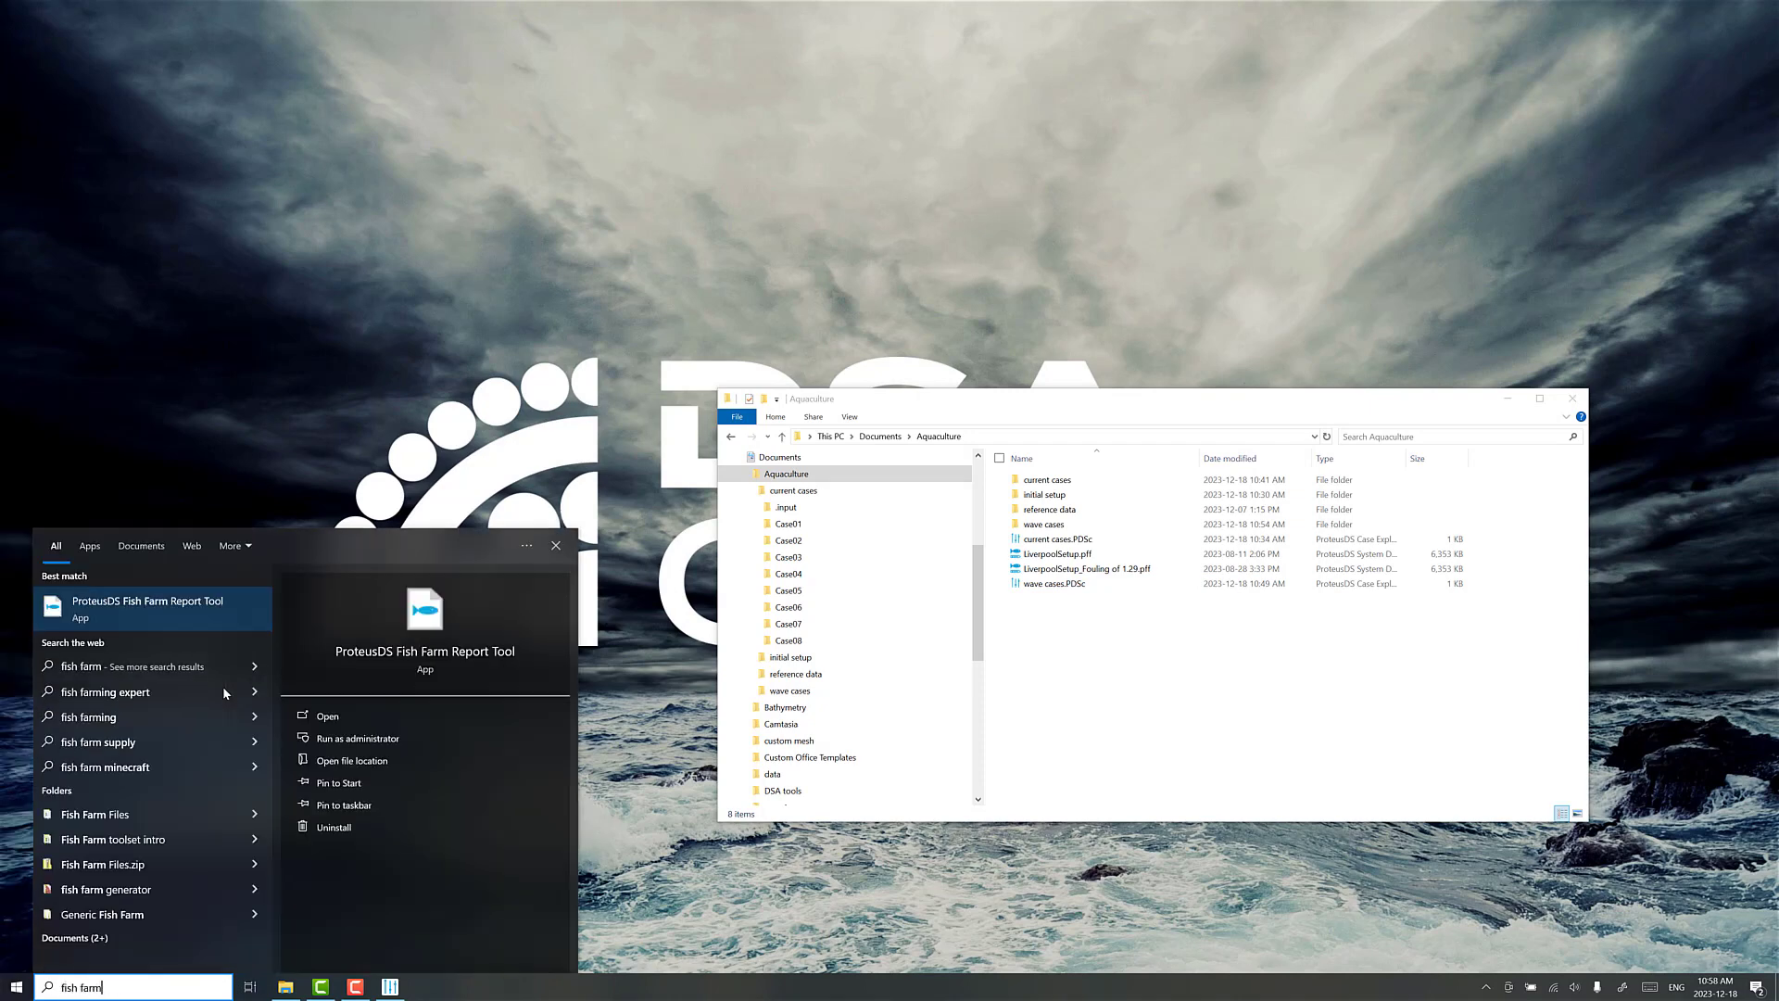
{"action": "left_click", "coordinate": [190, 607]}
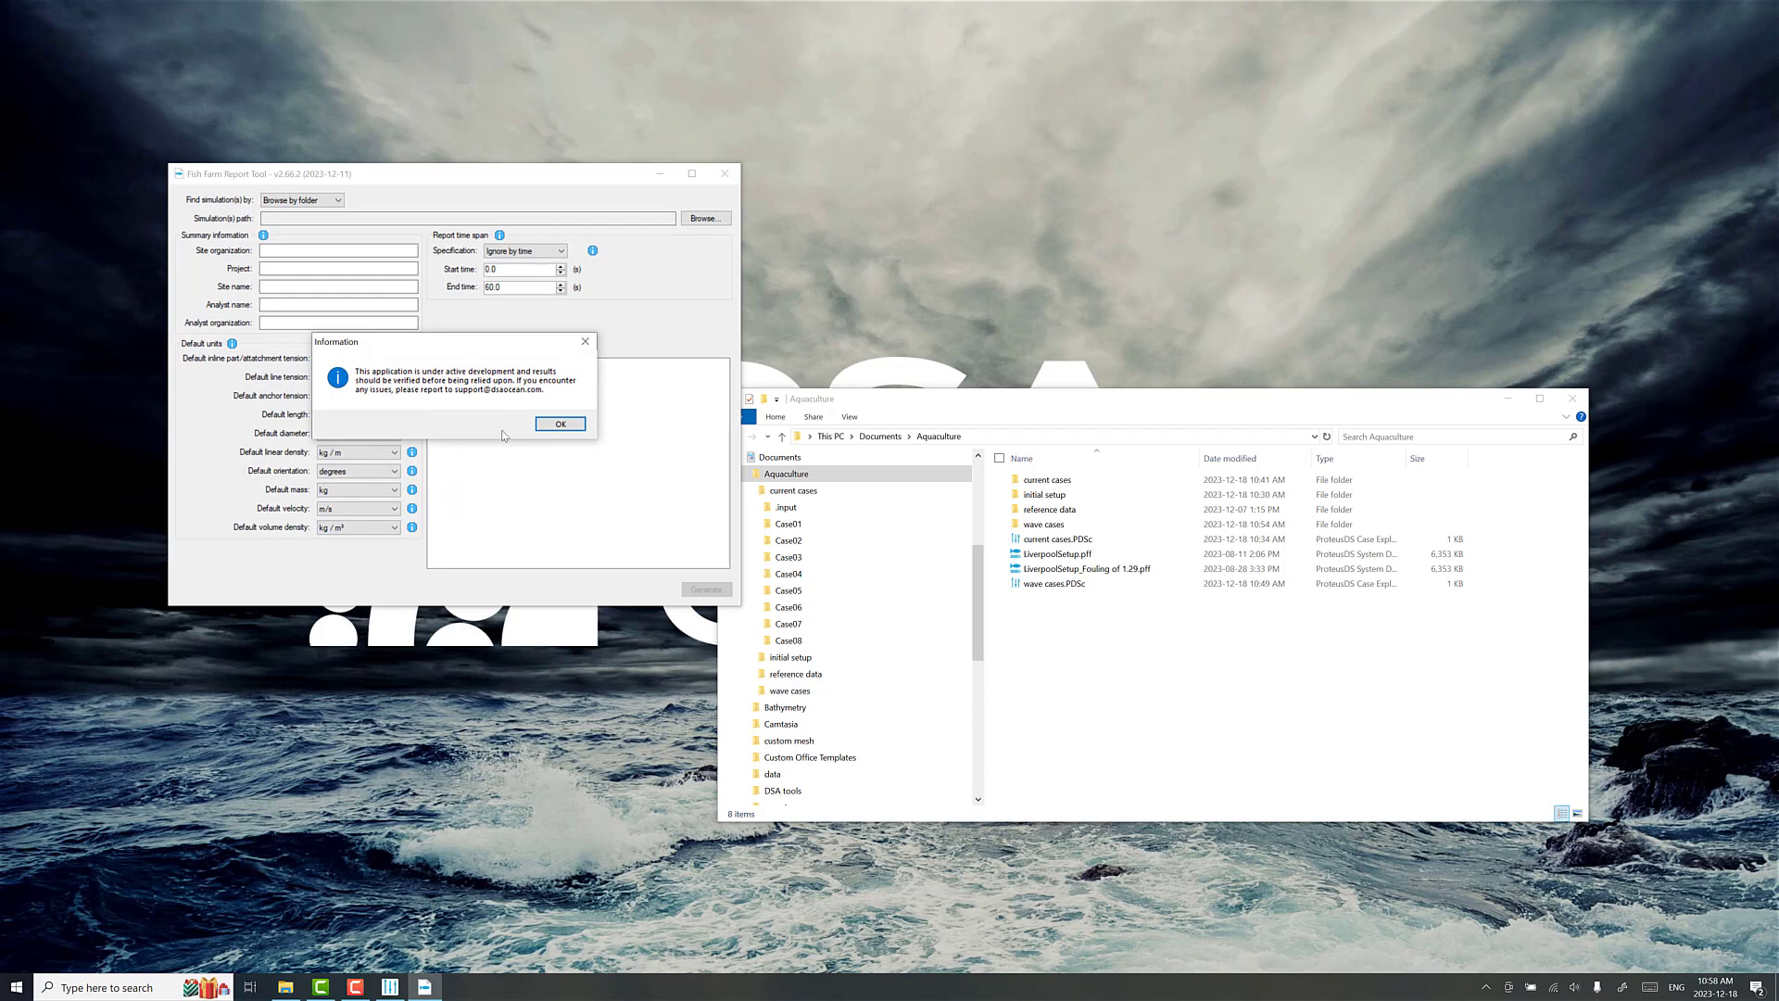
{"action": "left_click", "coordinate": [548, 426]}
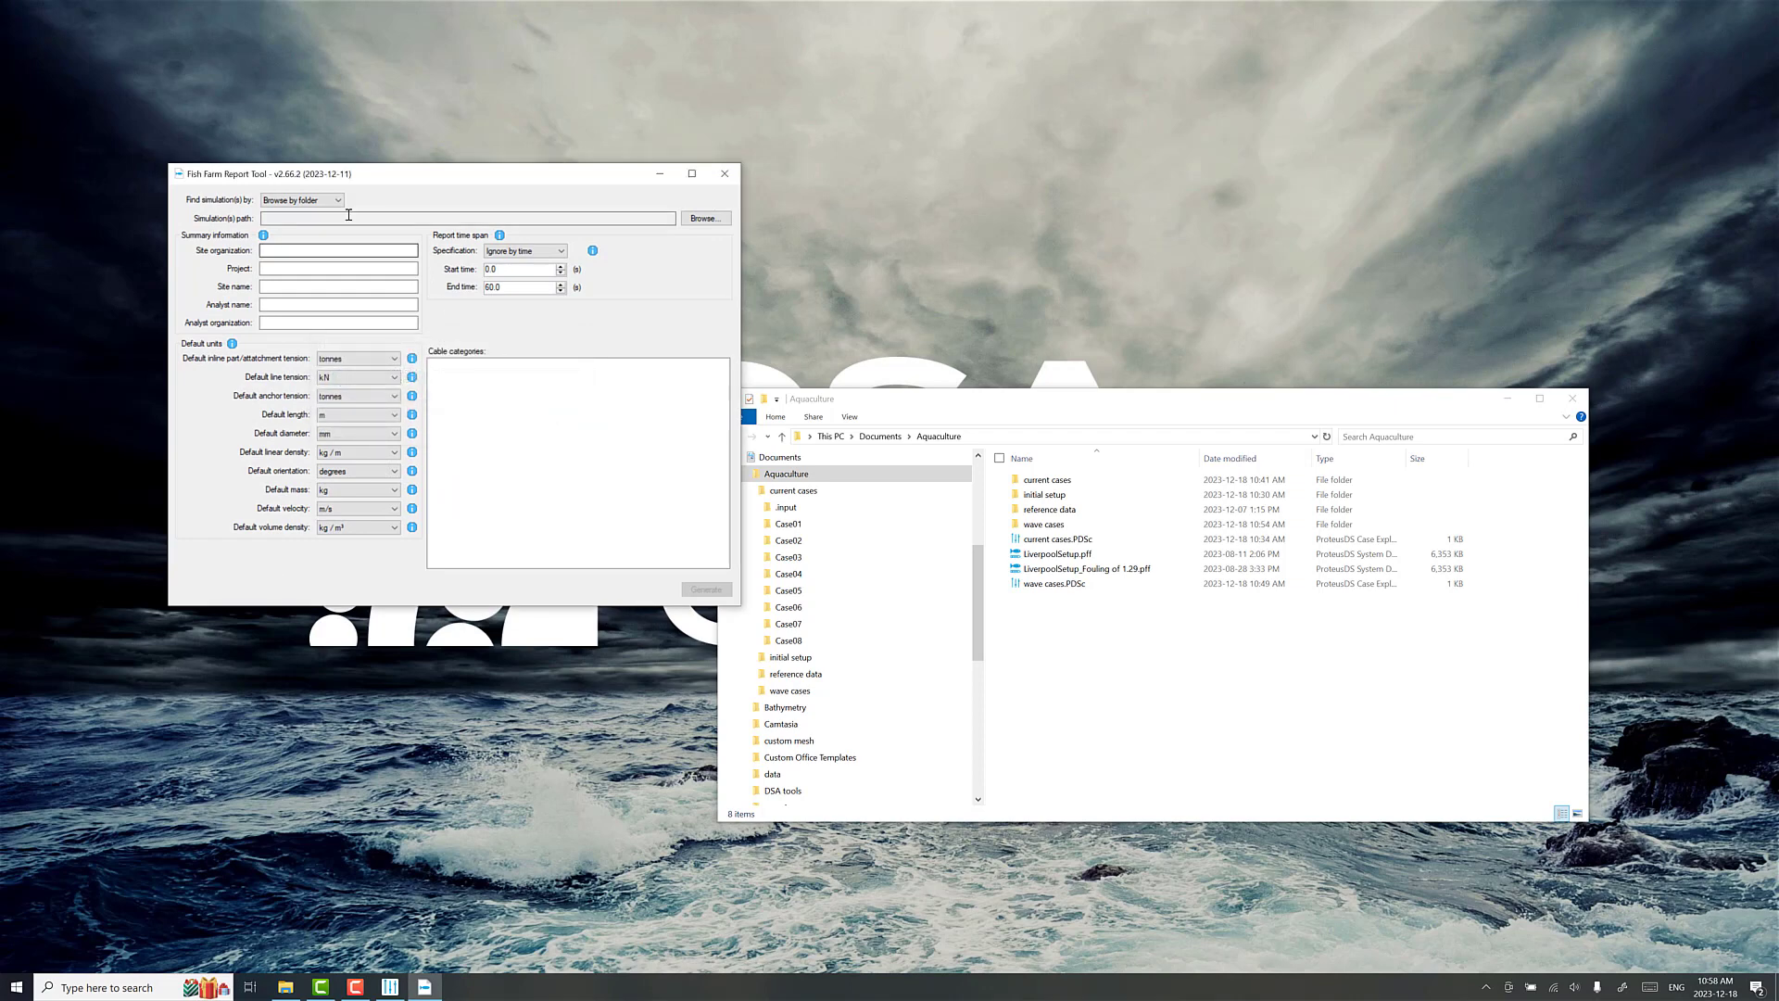
Set the simulations path to the wave cases folder inside Aquaculture
{"action": "left_click", "coordinate": [706, 218]}
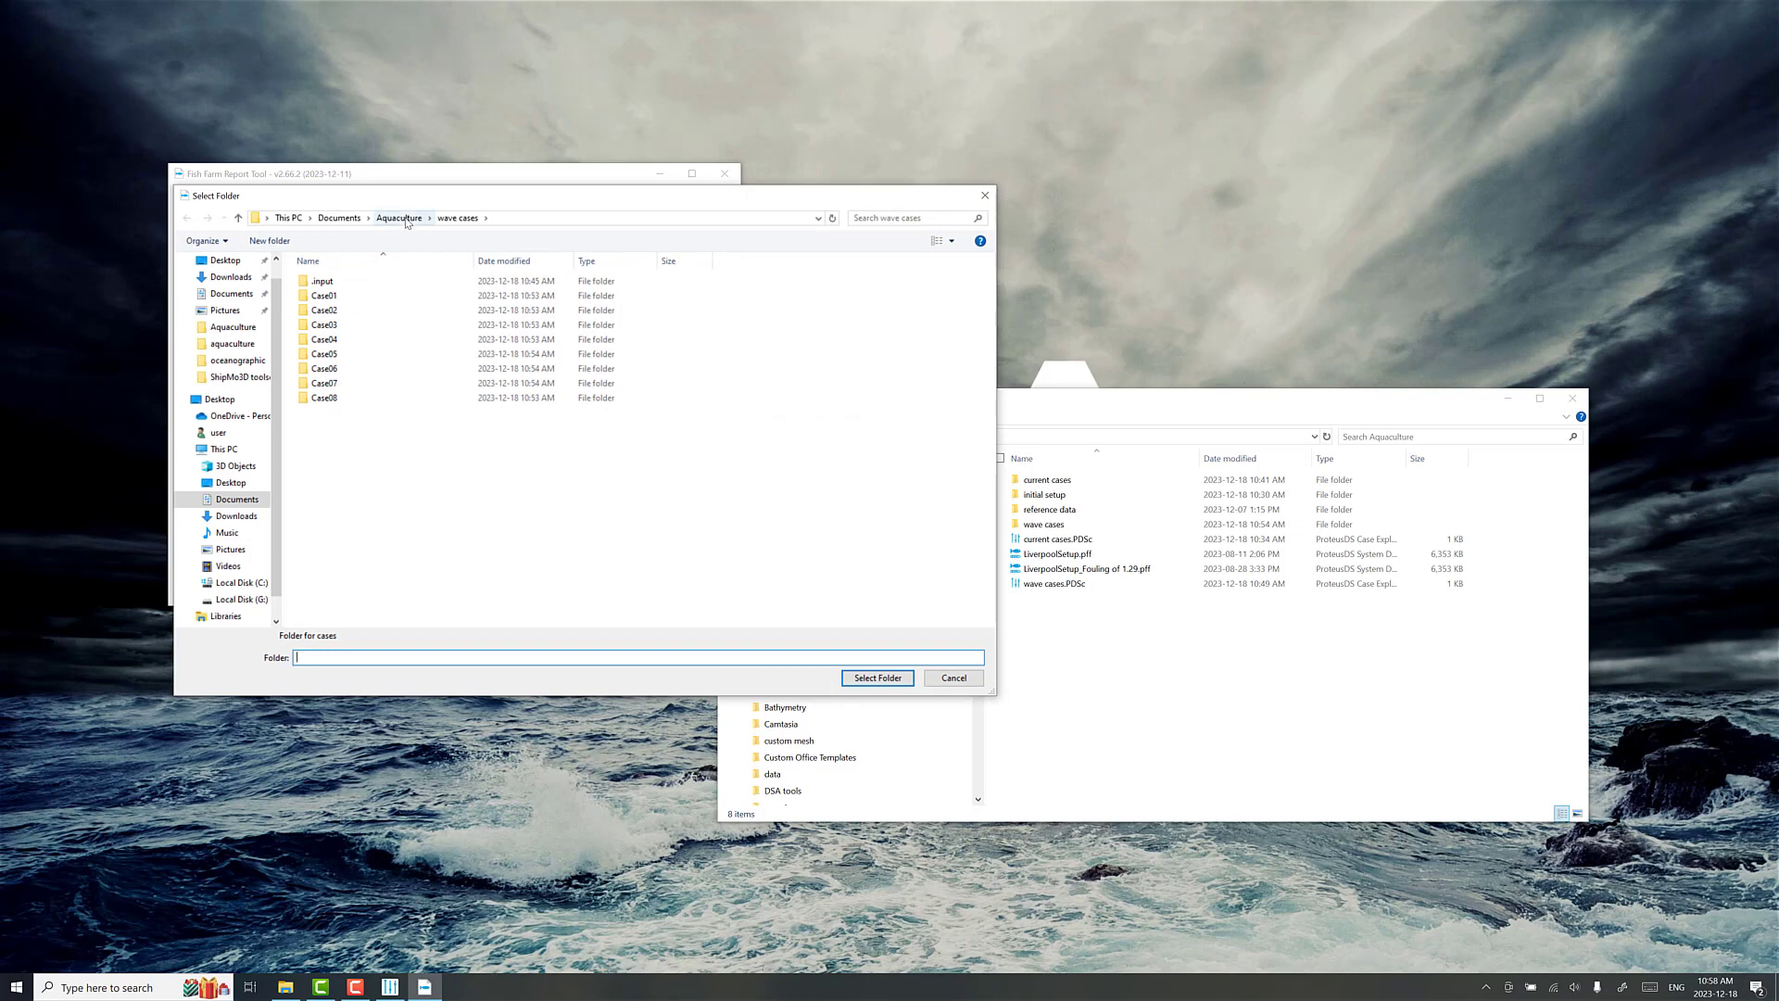
{"action": "left_click", "coordinate": [405, 221]}
{"action": "left_click", "coordinate": [334, 327]}
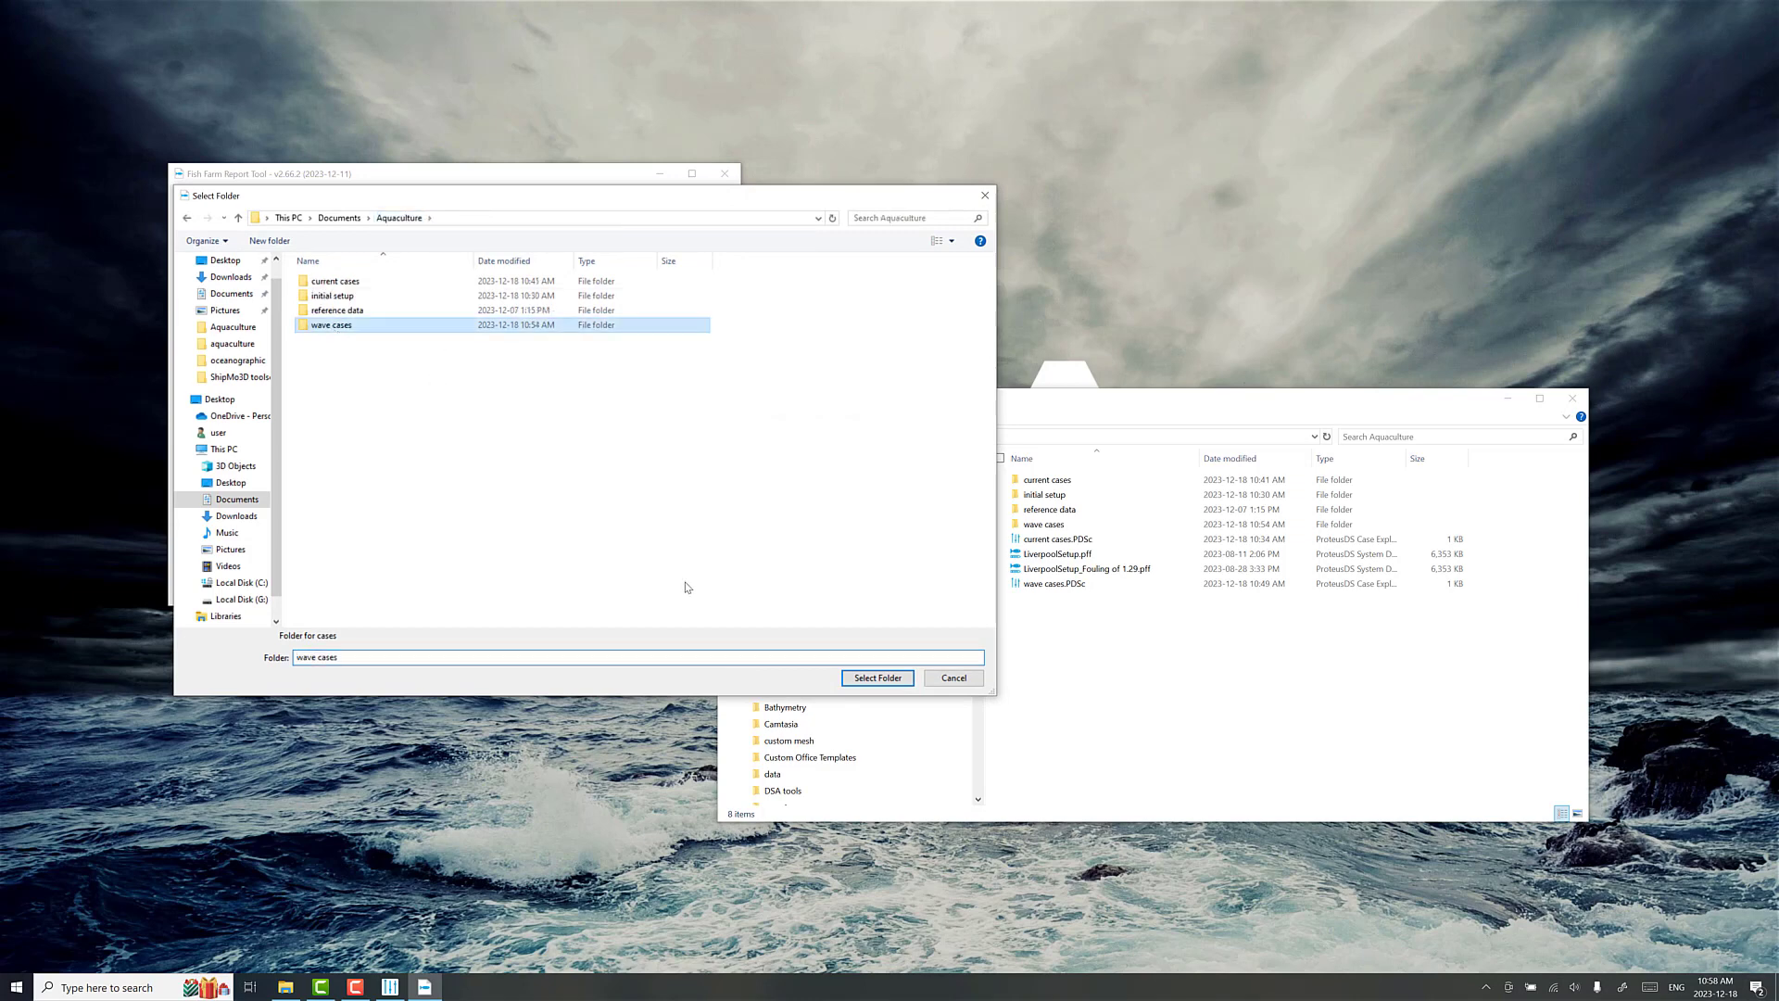
{"action": "left_click", "coordinate": [877, 677]}
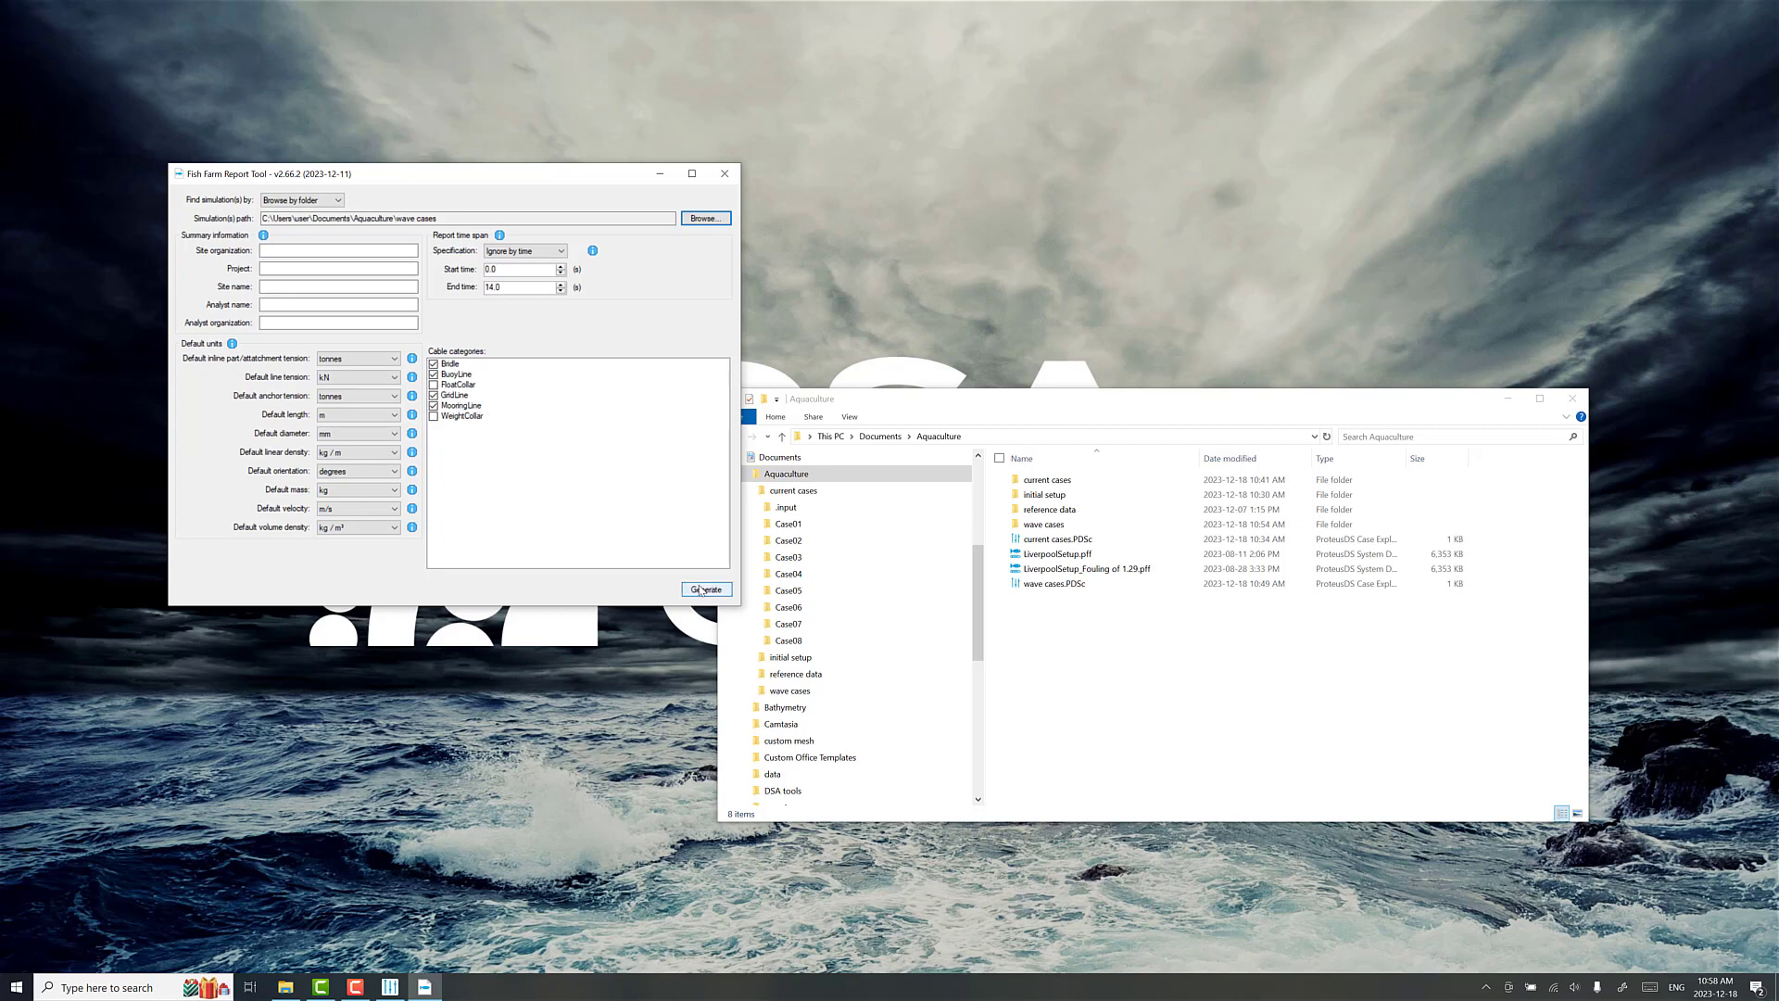
Keep kN as the default line tension unit, generate the fish farm report and open it in Excel
{"action": "left_click", "coordinate": [339, 378]}
{"action": "left_click", "coordinate": [340, 379]}
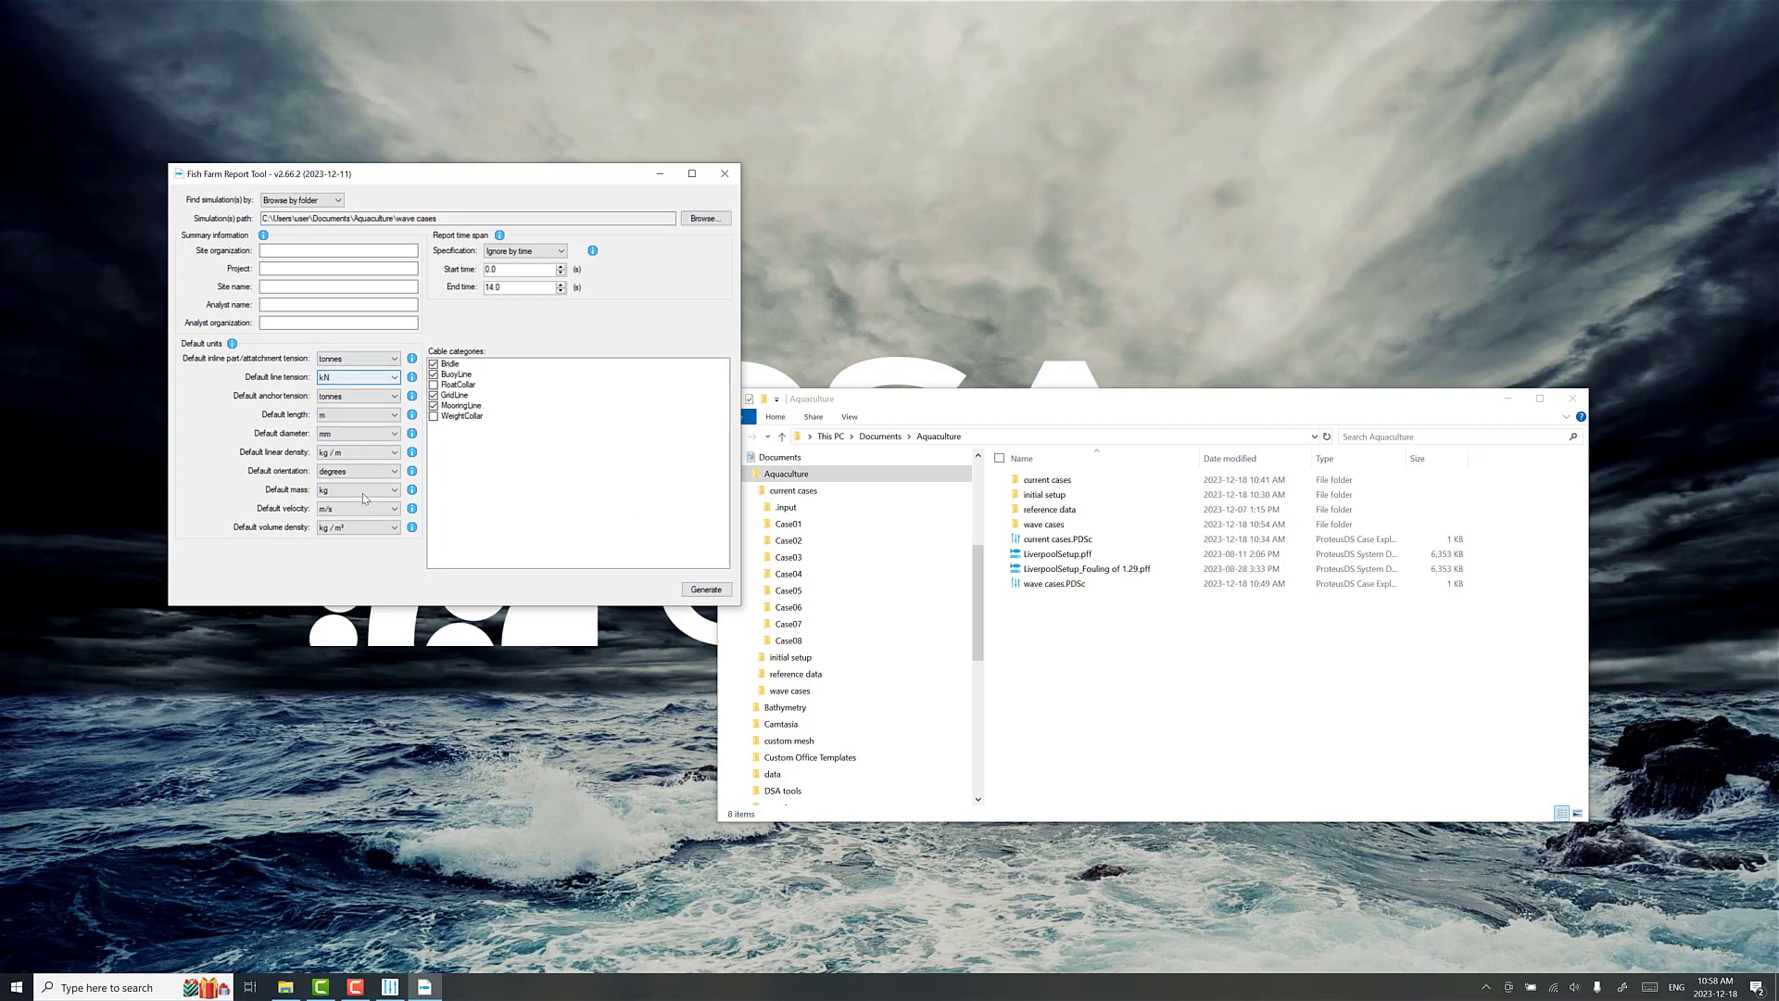
{"action": "left_click", "coordinate": [704, 591]}
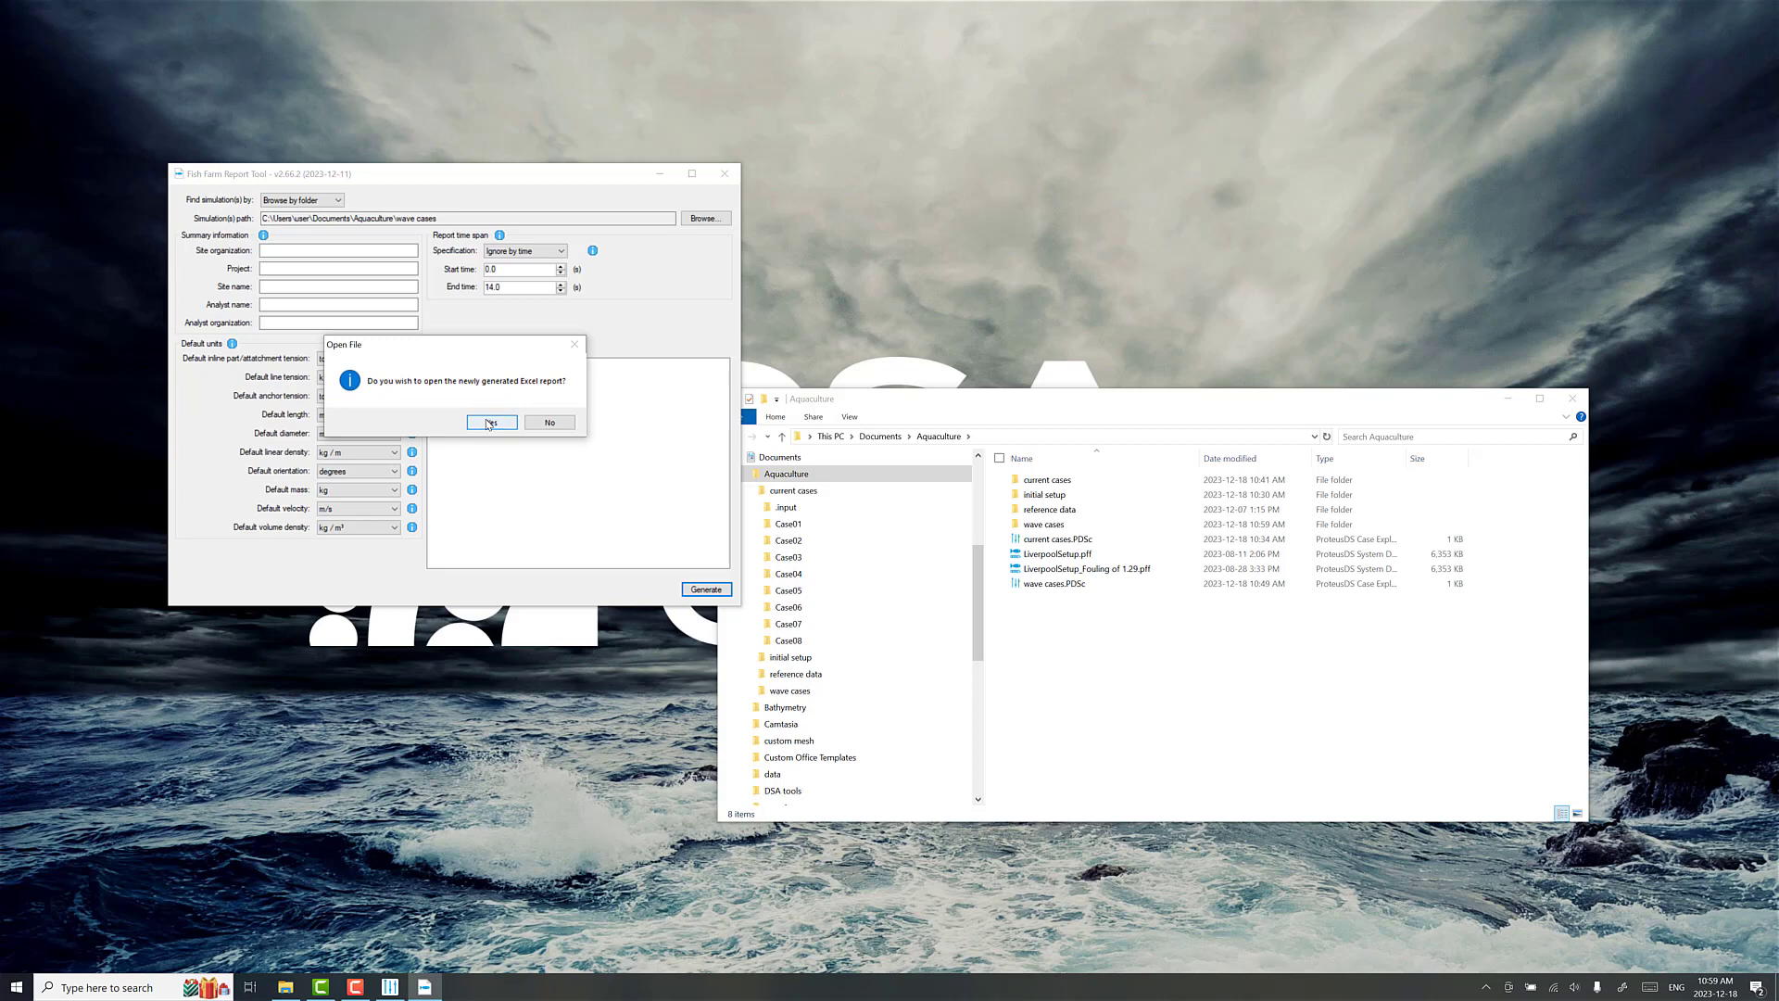
{"action": "left_click", "coordinate": [490, 423]}
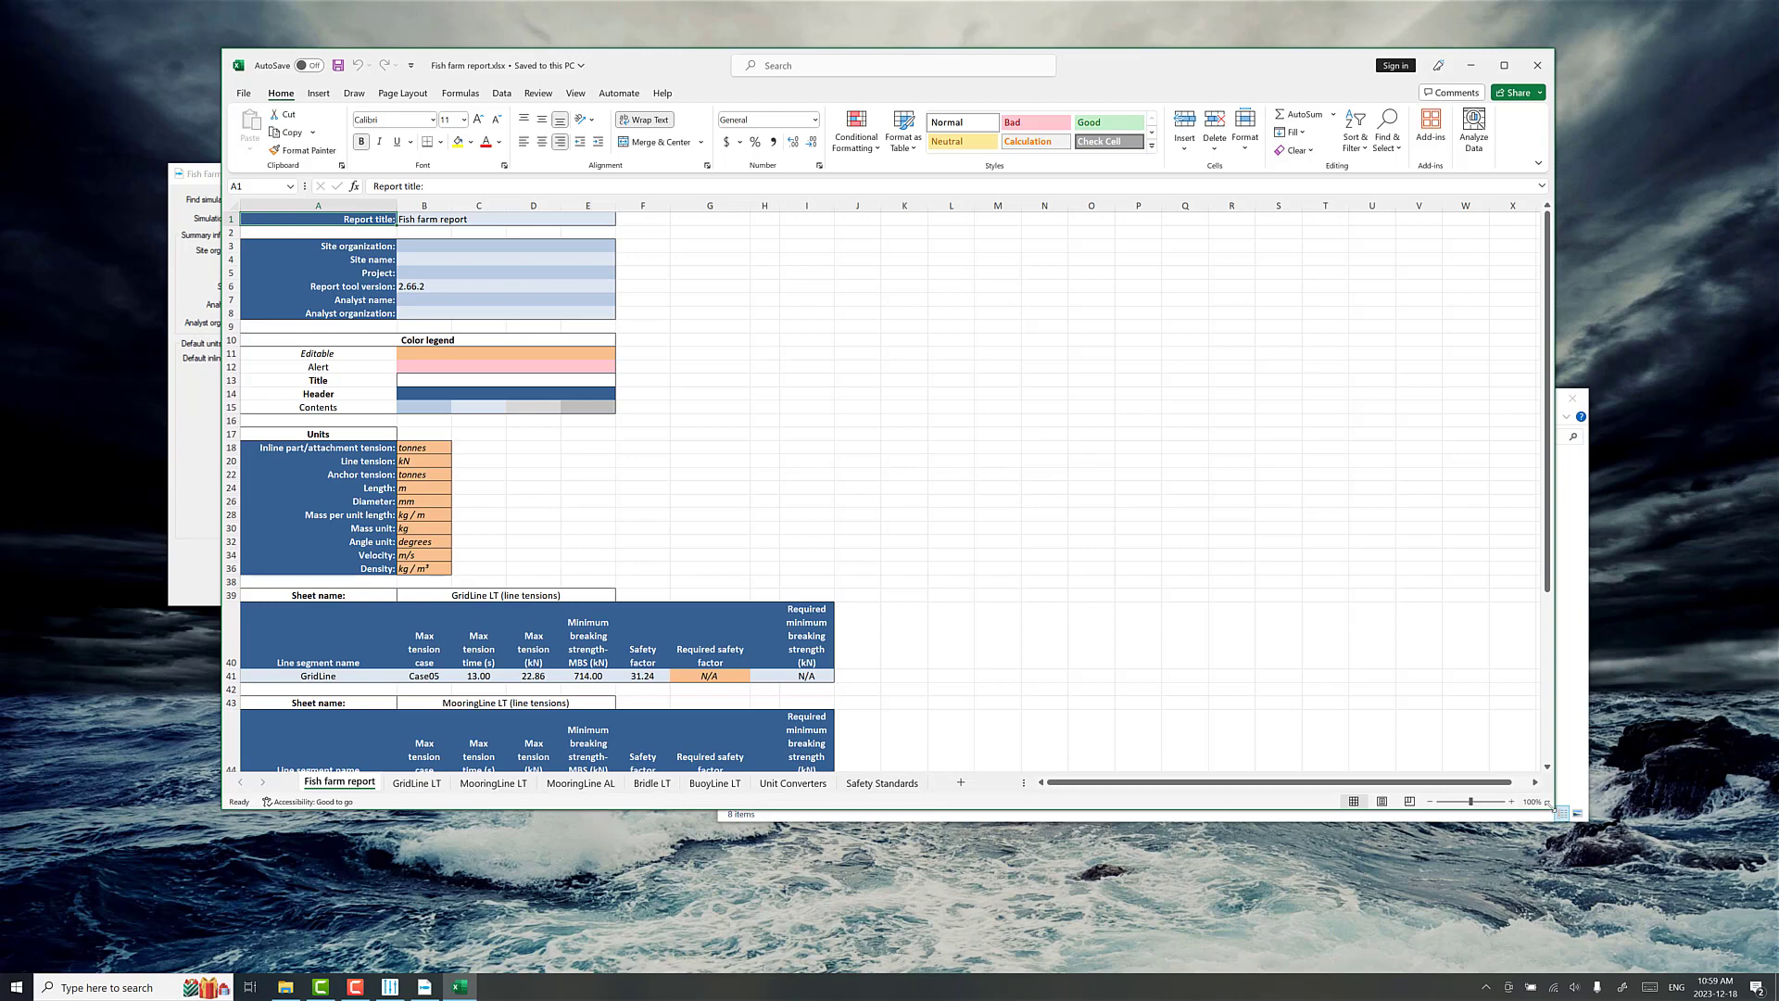
Try lbf as the line tension unit in the report's Units table and restore it to kN
{"action": "left_click", "coordinate": [423, 461]}
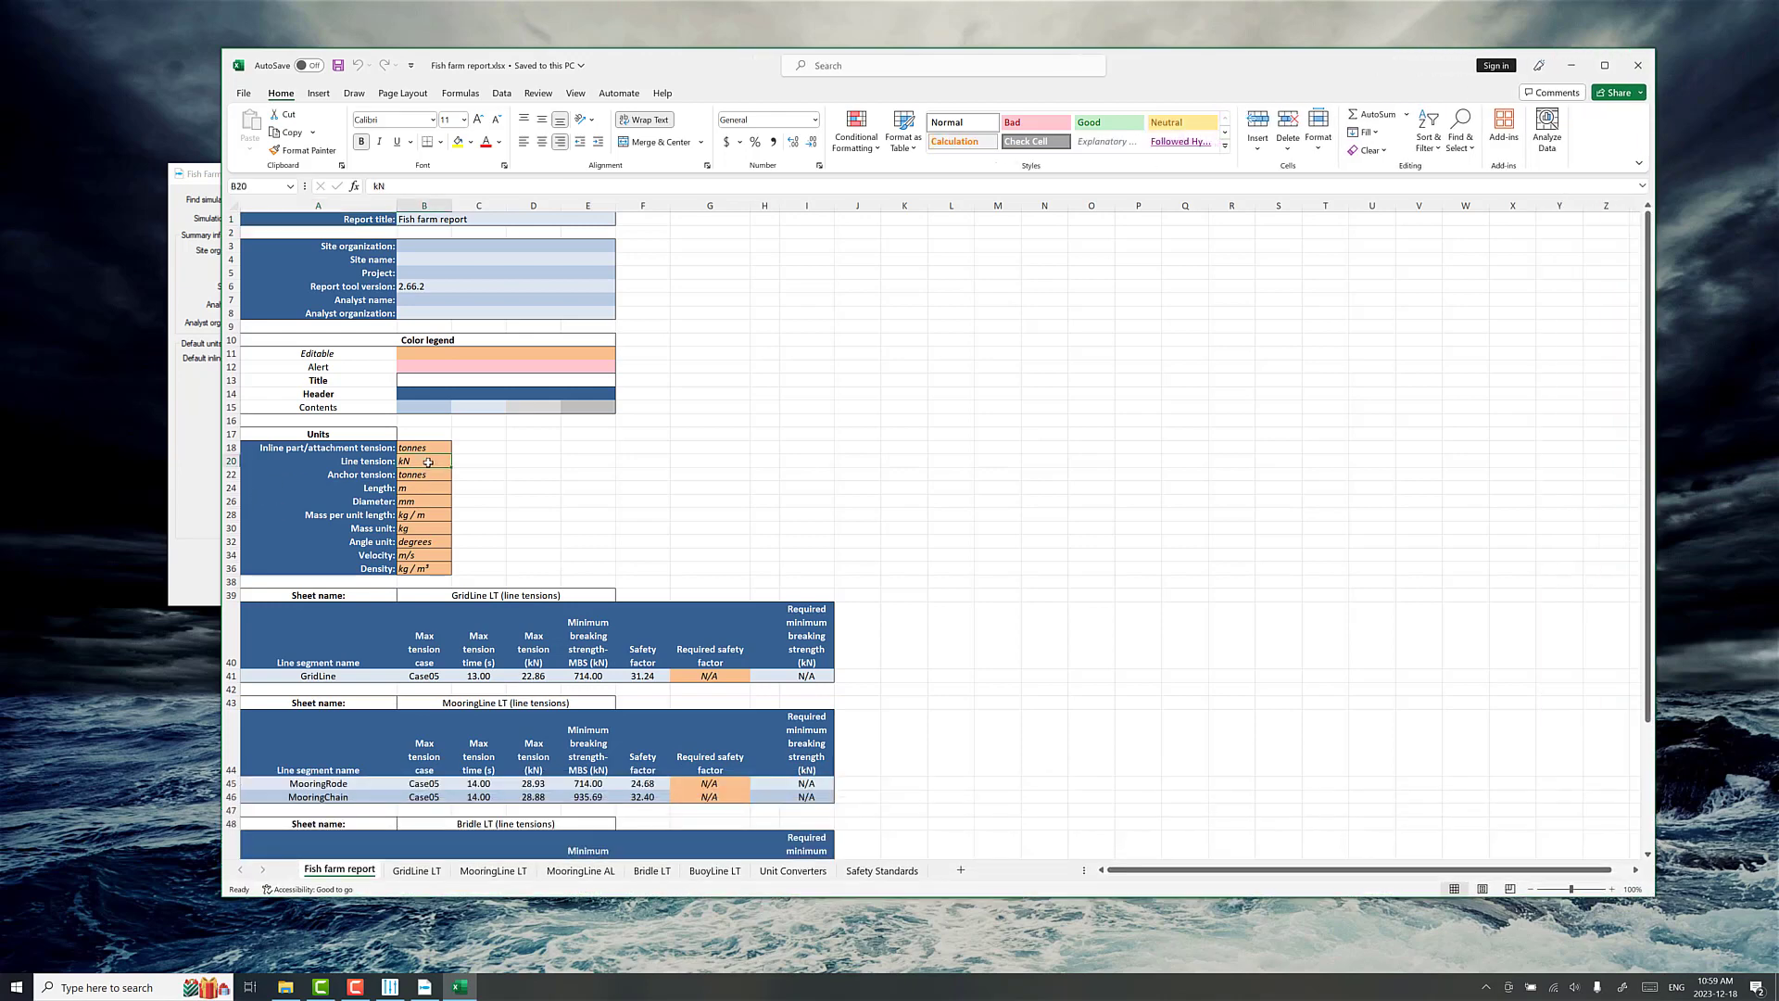
{"action": "left_click", "coordinate": [456, 462]}
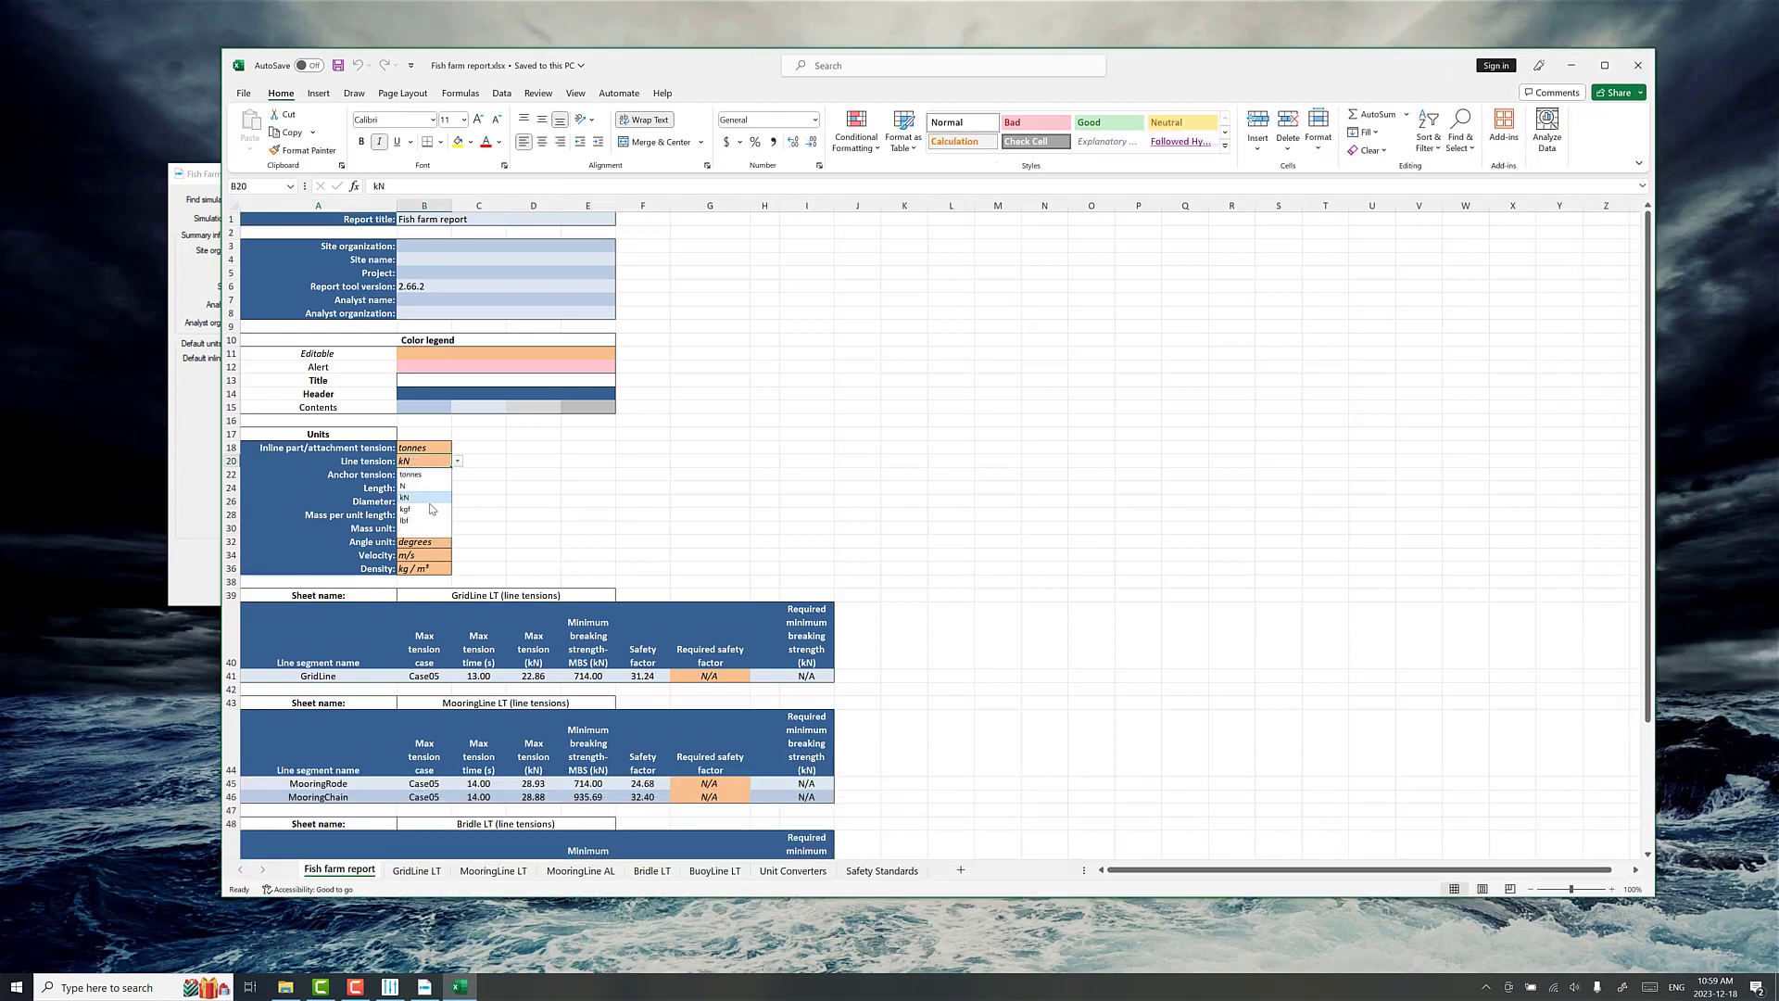
{"action": "left_click", "coordinate": [443, 470]}
{"action": "left_click", "coordinate": [457, 462]}
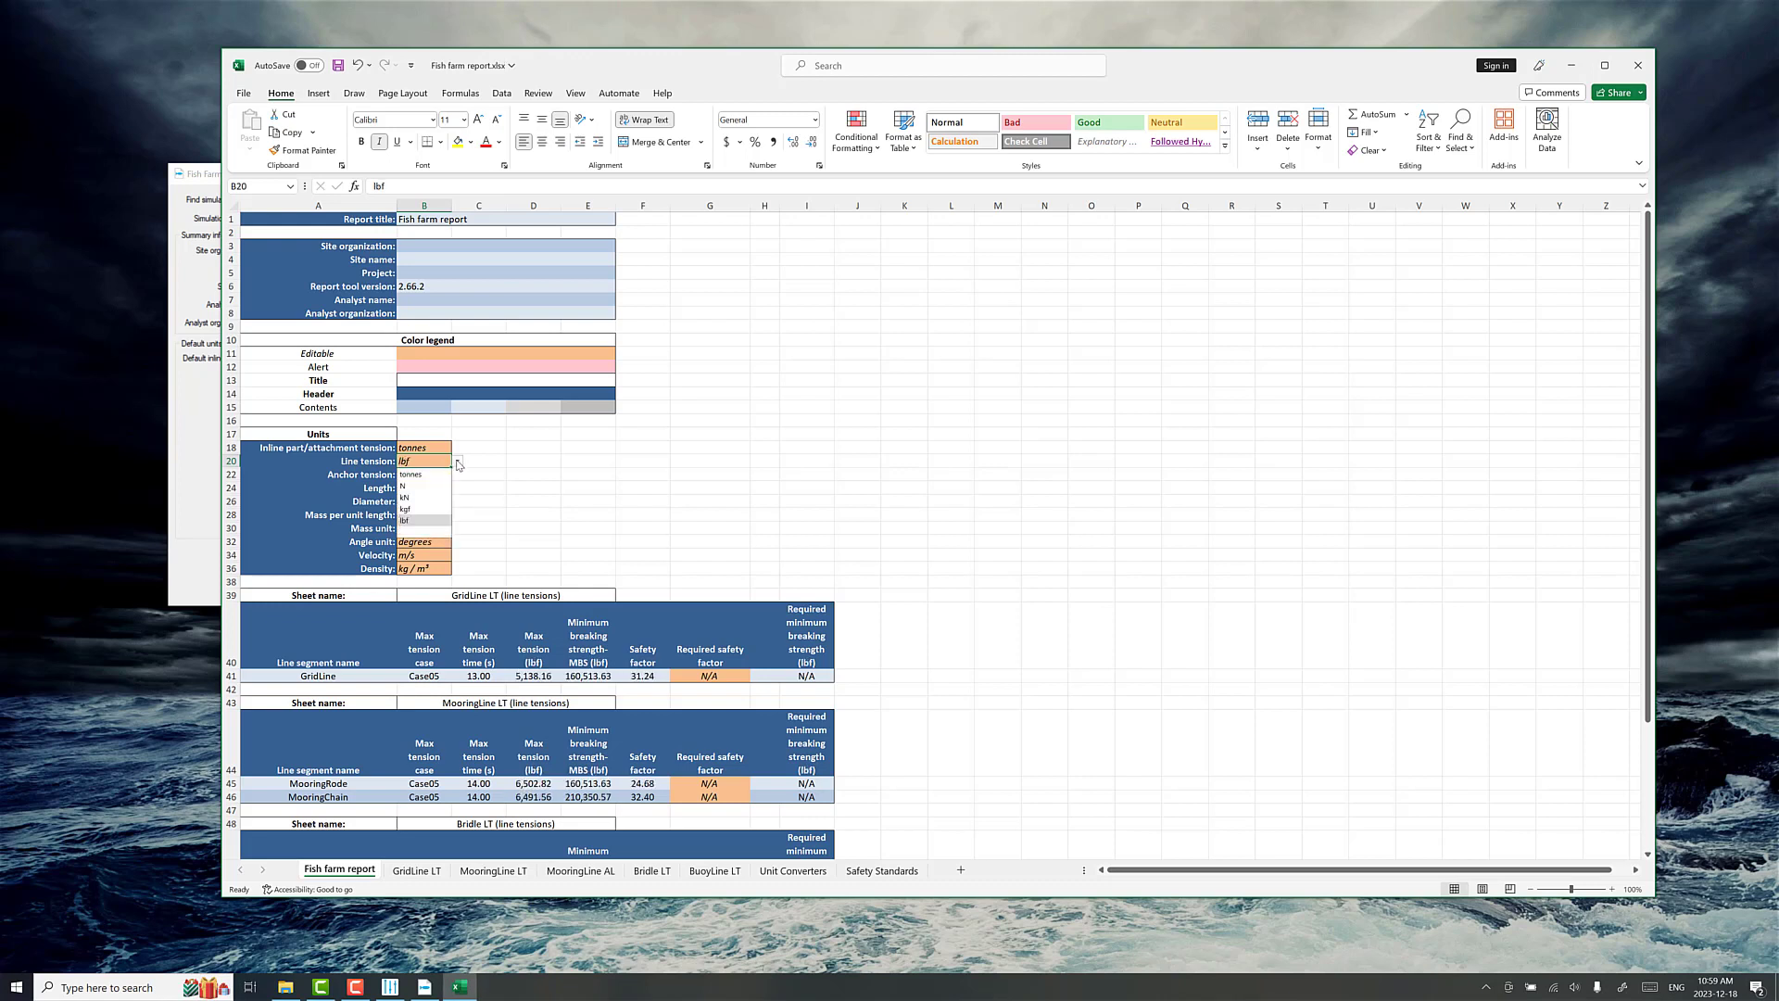
{"action": "left_click", "coordinate": [450, 482]}
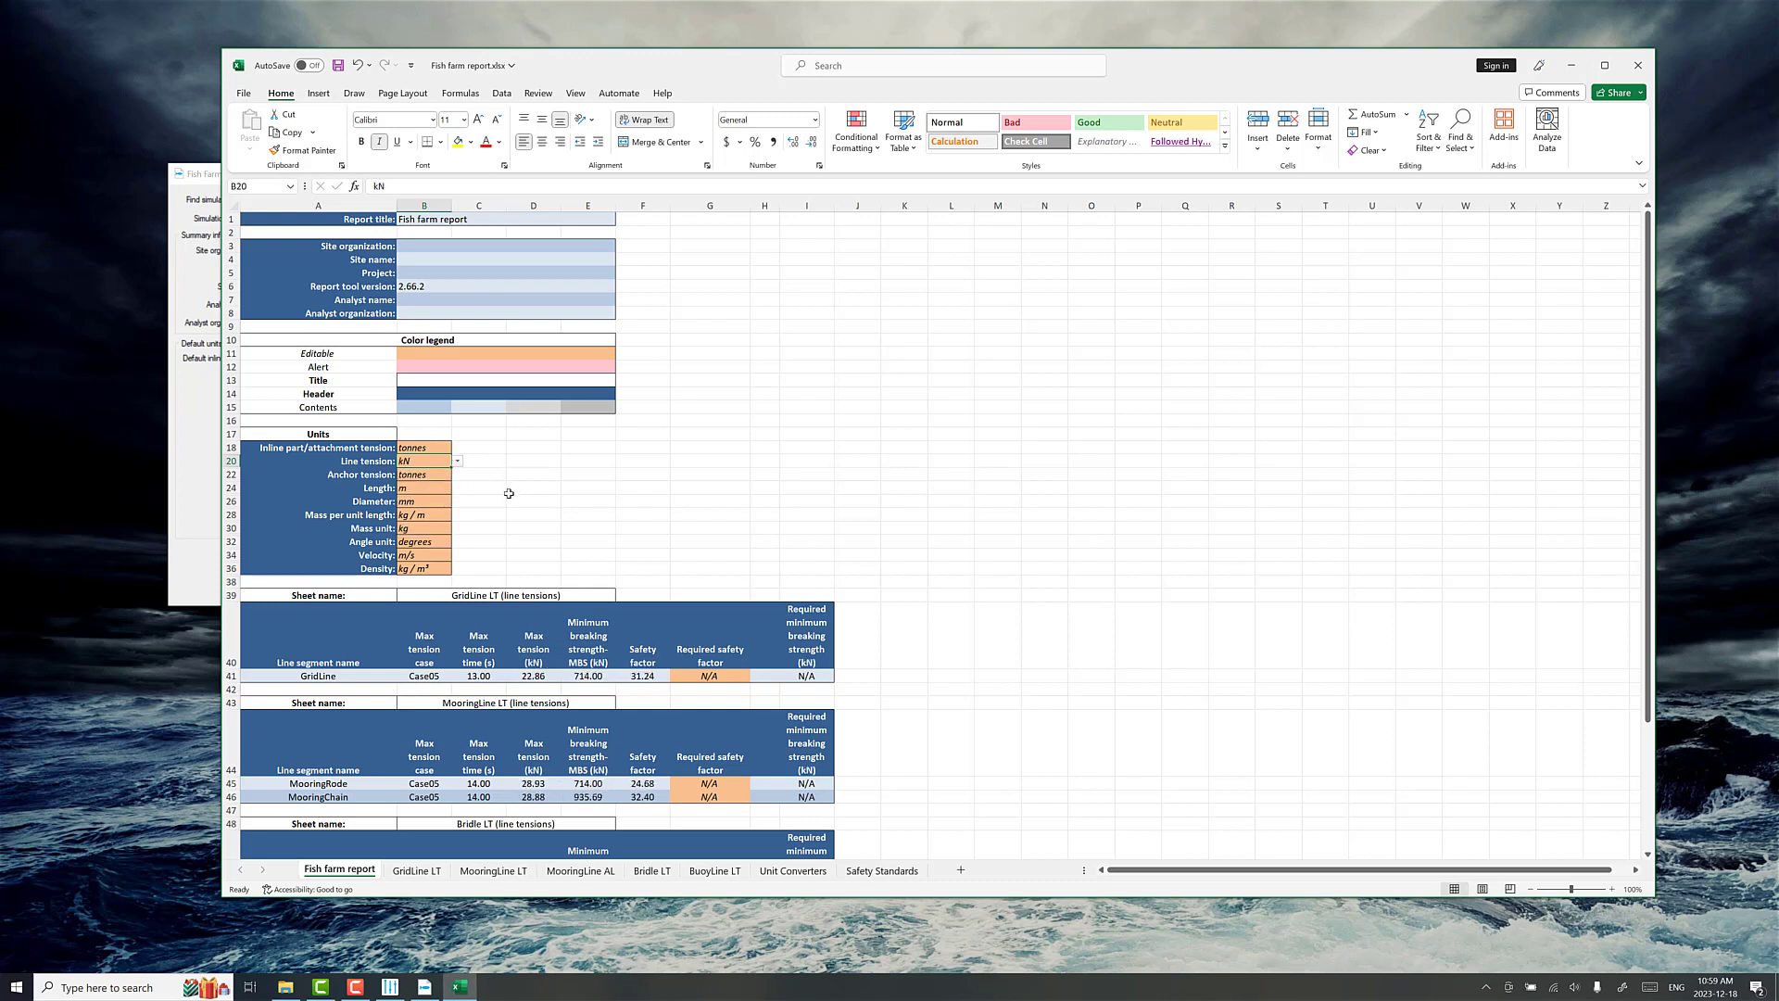
{"action": "left_click", "coordinate": [498, 493]}
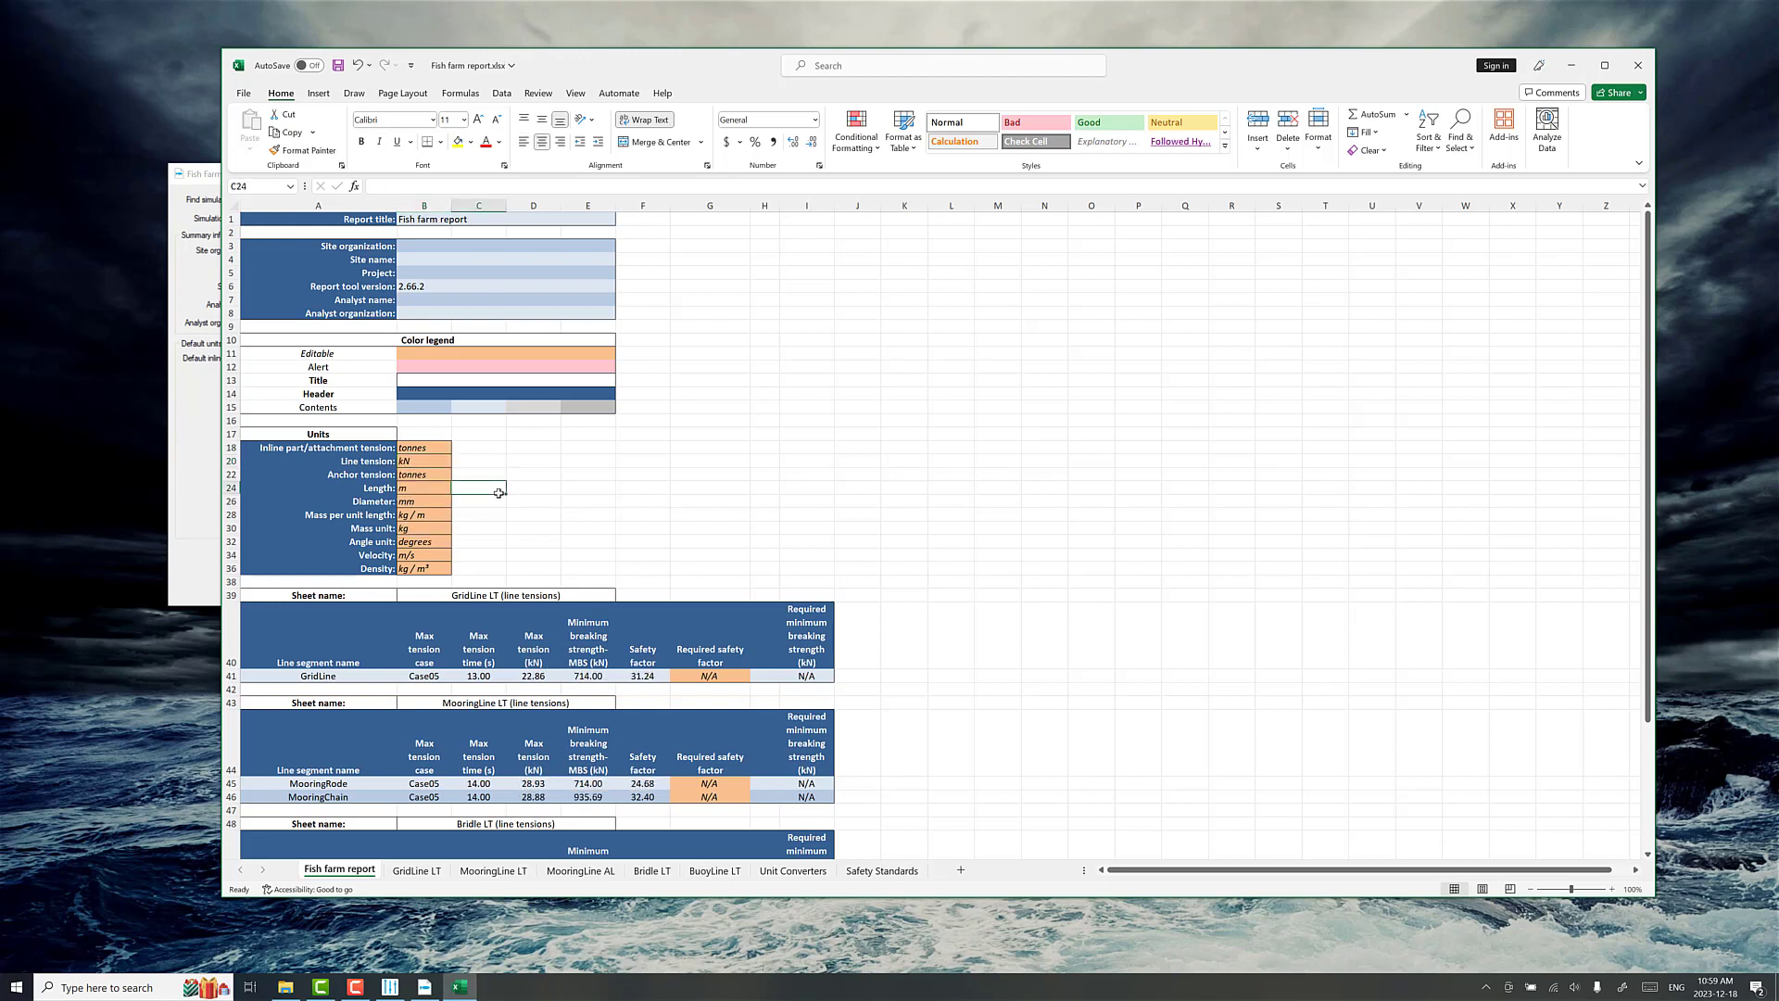
Set the GridLine's required safety factor to NS9415 ULS (2022) in the report's line tension summary
{"action": "scroll", "coordinate": [499, 493], "scroll_direction": "down", "scroll_amount": 2}
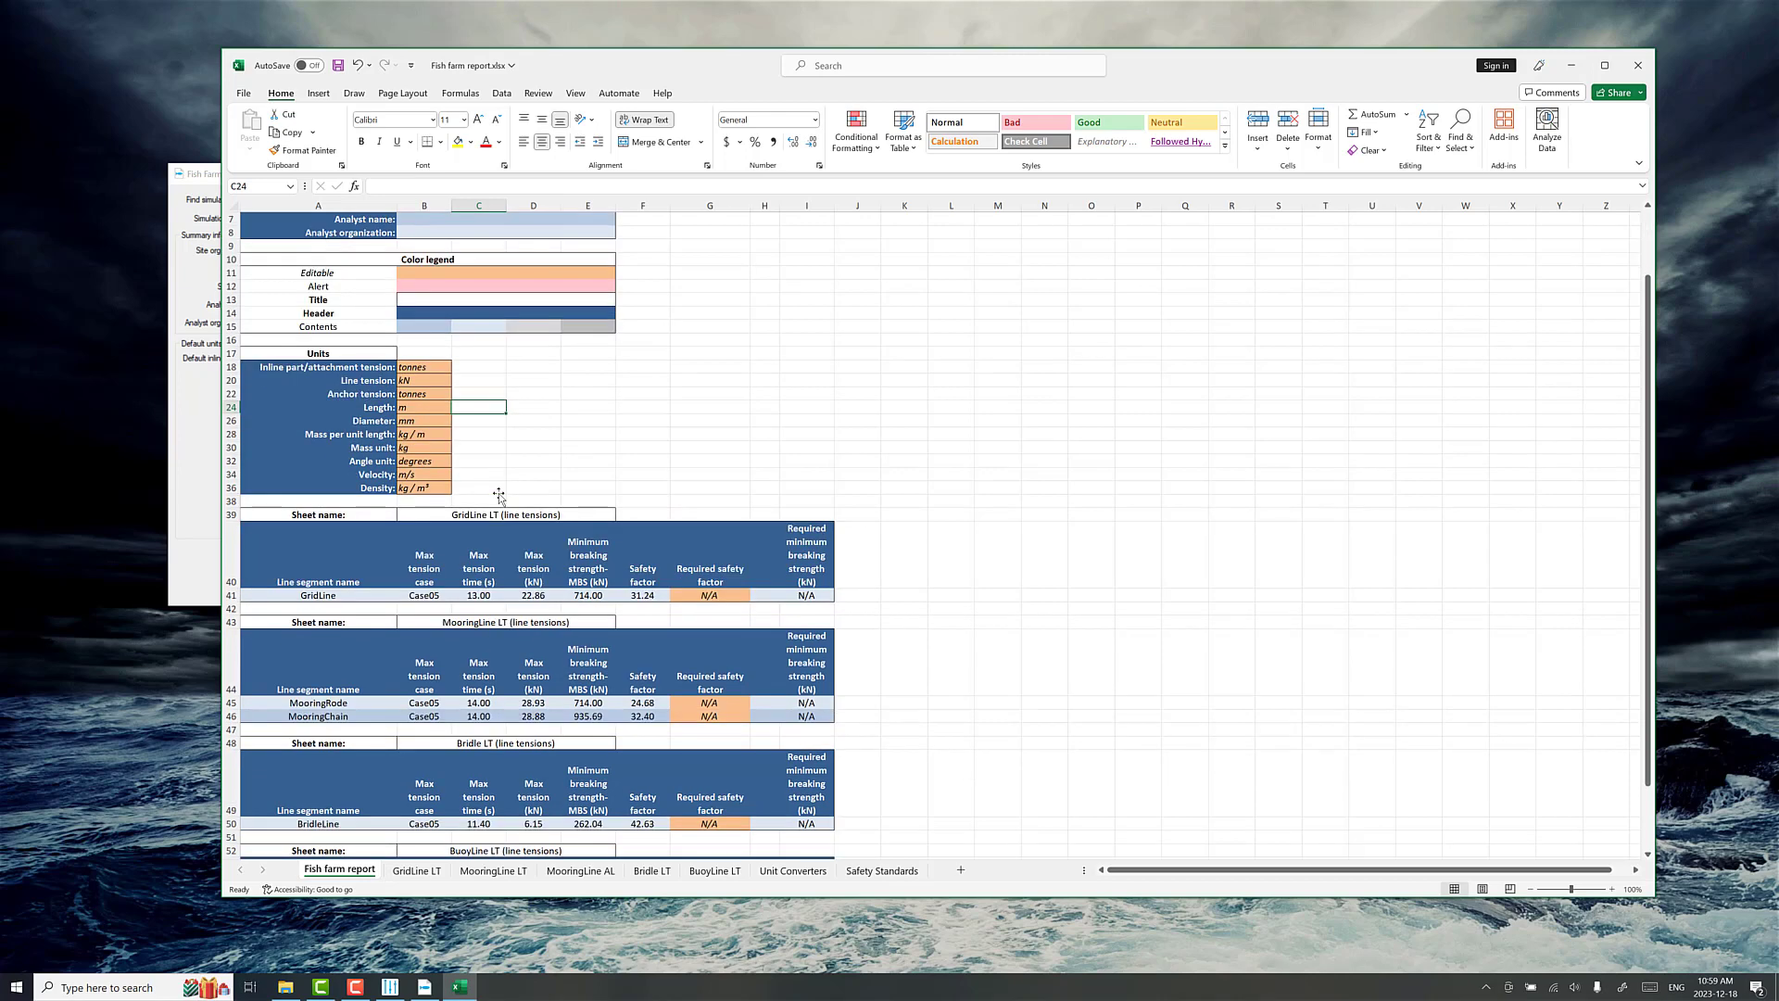
{"action": "scroll", "coordinate": [489, 568], "scroll_direction": "down", "scroll_amount": 1}
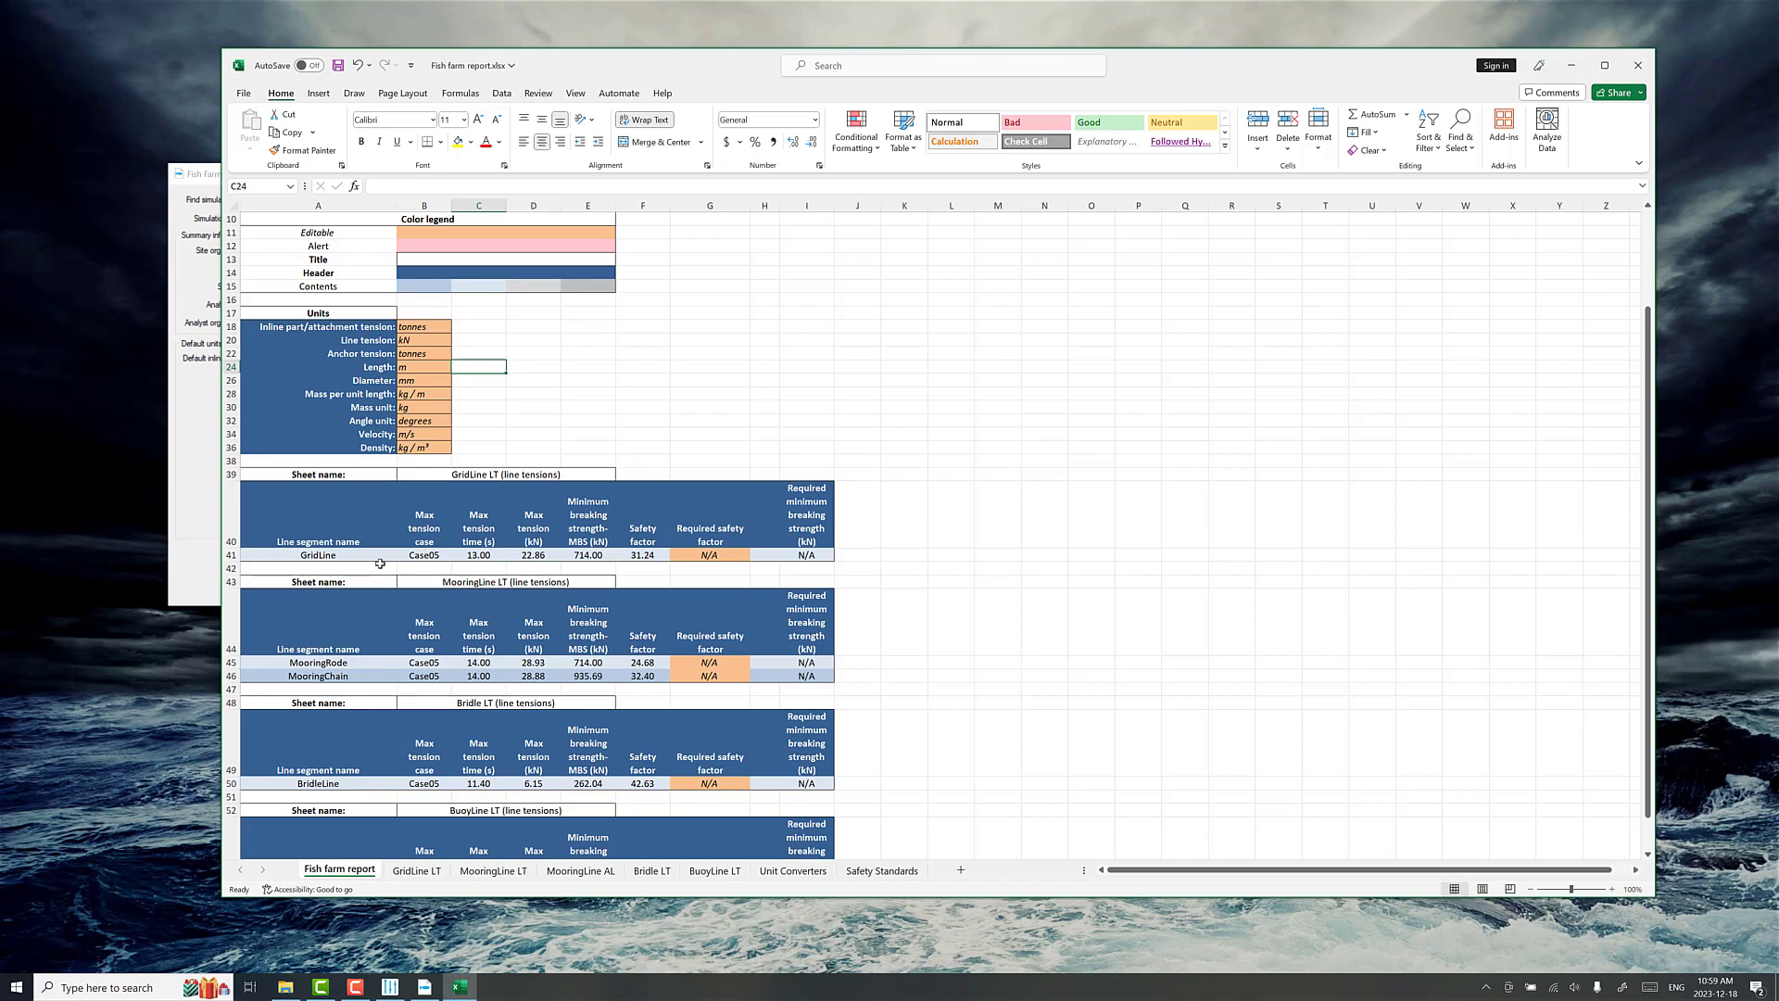
{"action": "left_click", "coordinate": [417, 555]}
{"action": "scroll", "coordinate": [386, 519], "scroll_direction": "down", "scroll_amount": 2}
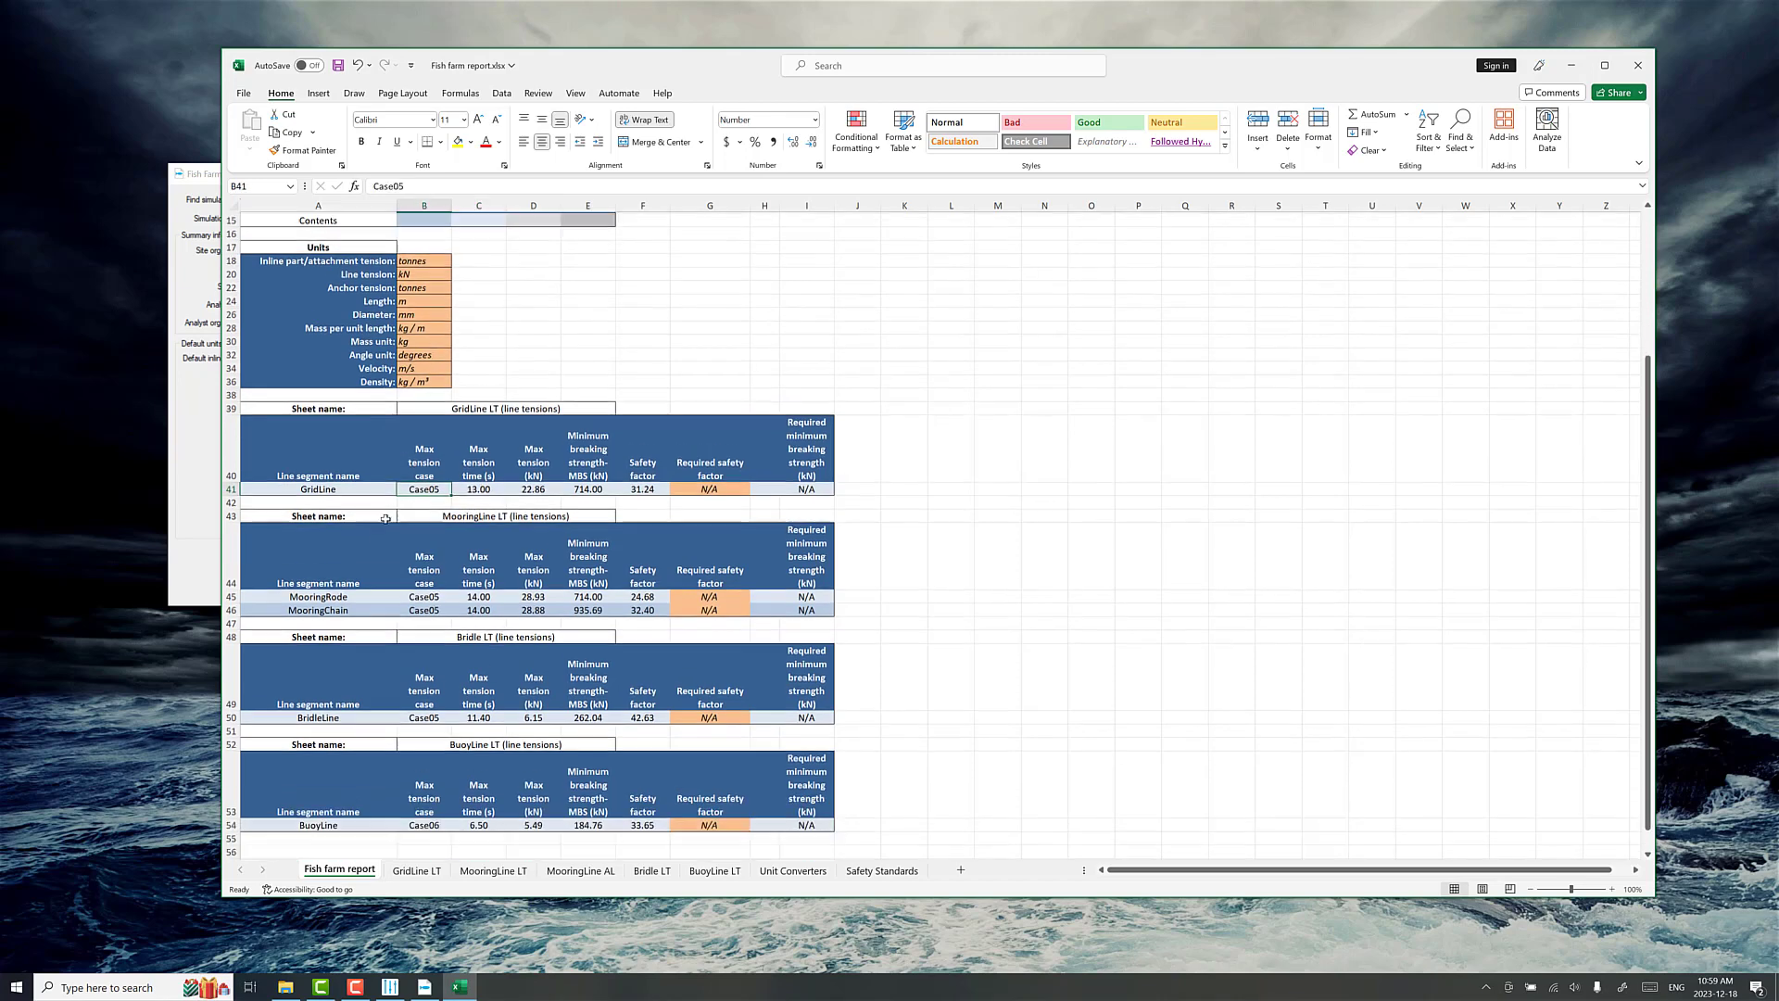
{"action": "scroll", "coordinate": [385, 519], "scroll_direction": "down", "scroll_amount": 1}
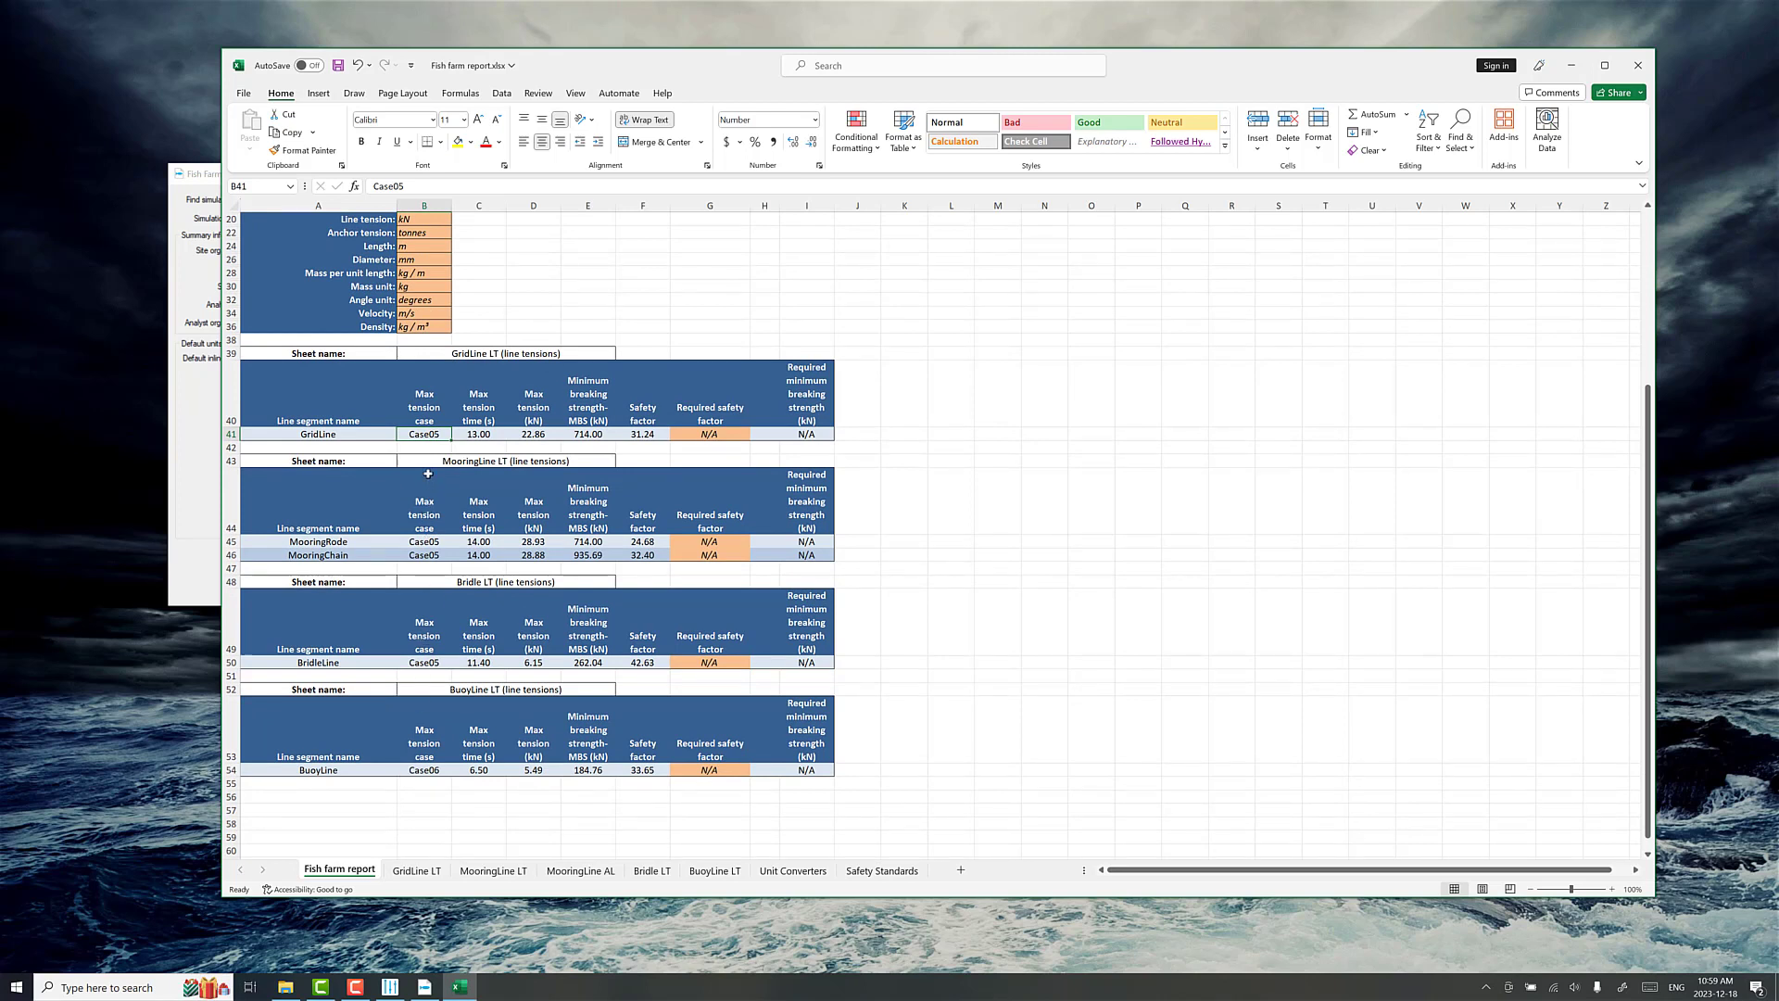
{"action": "left_click", "coordinate": [704, 435]}
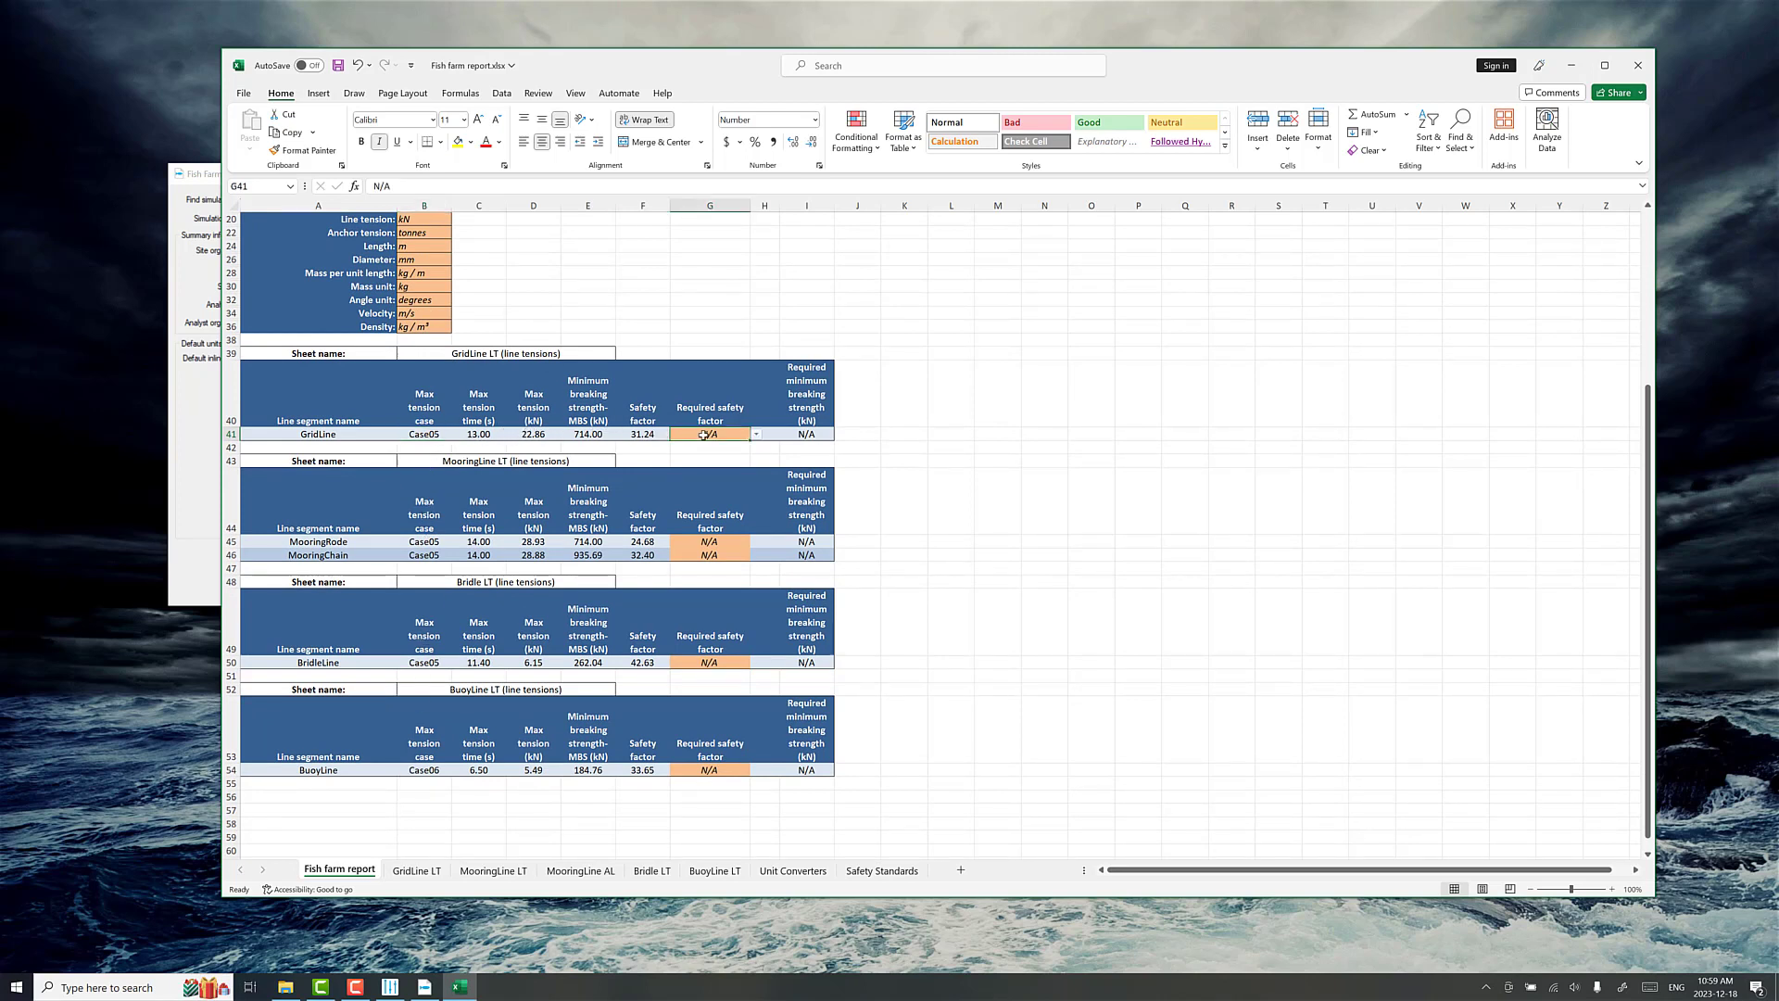
{"action": "left_click", "coordinate": [756, 435]}
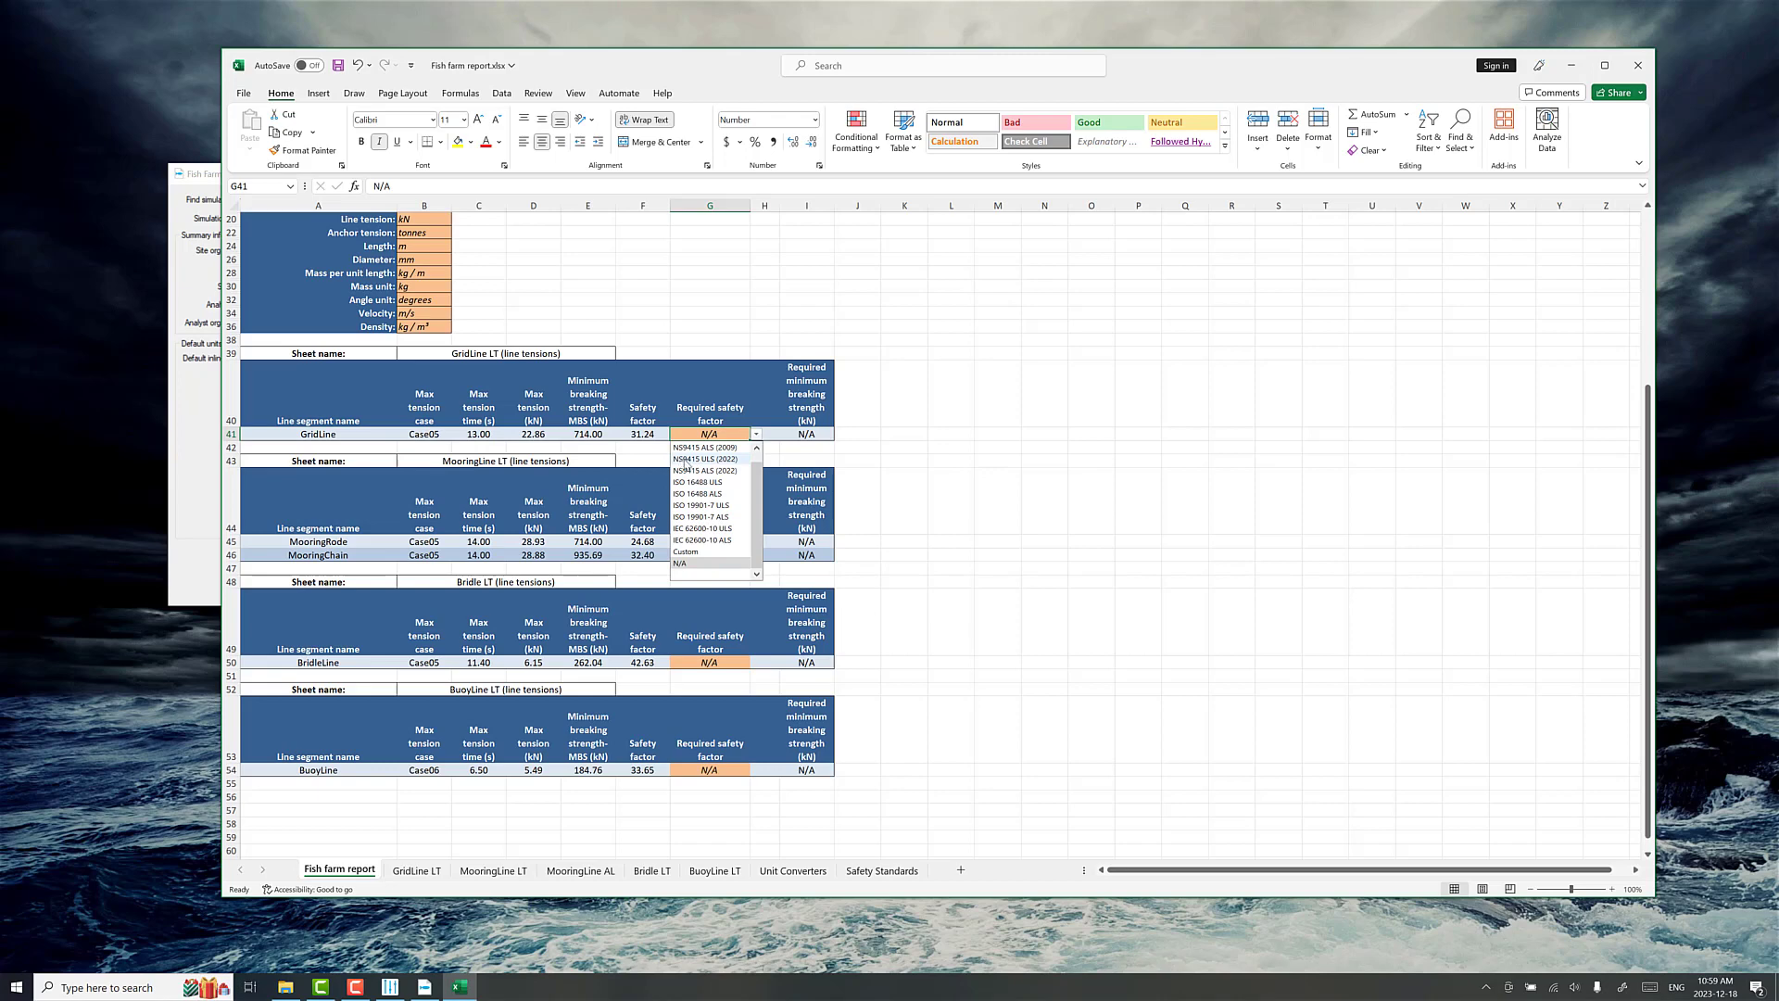
{"action": "left_click", "coordinate": [704, 459]}
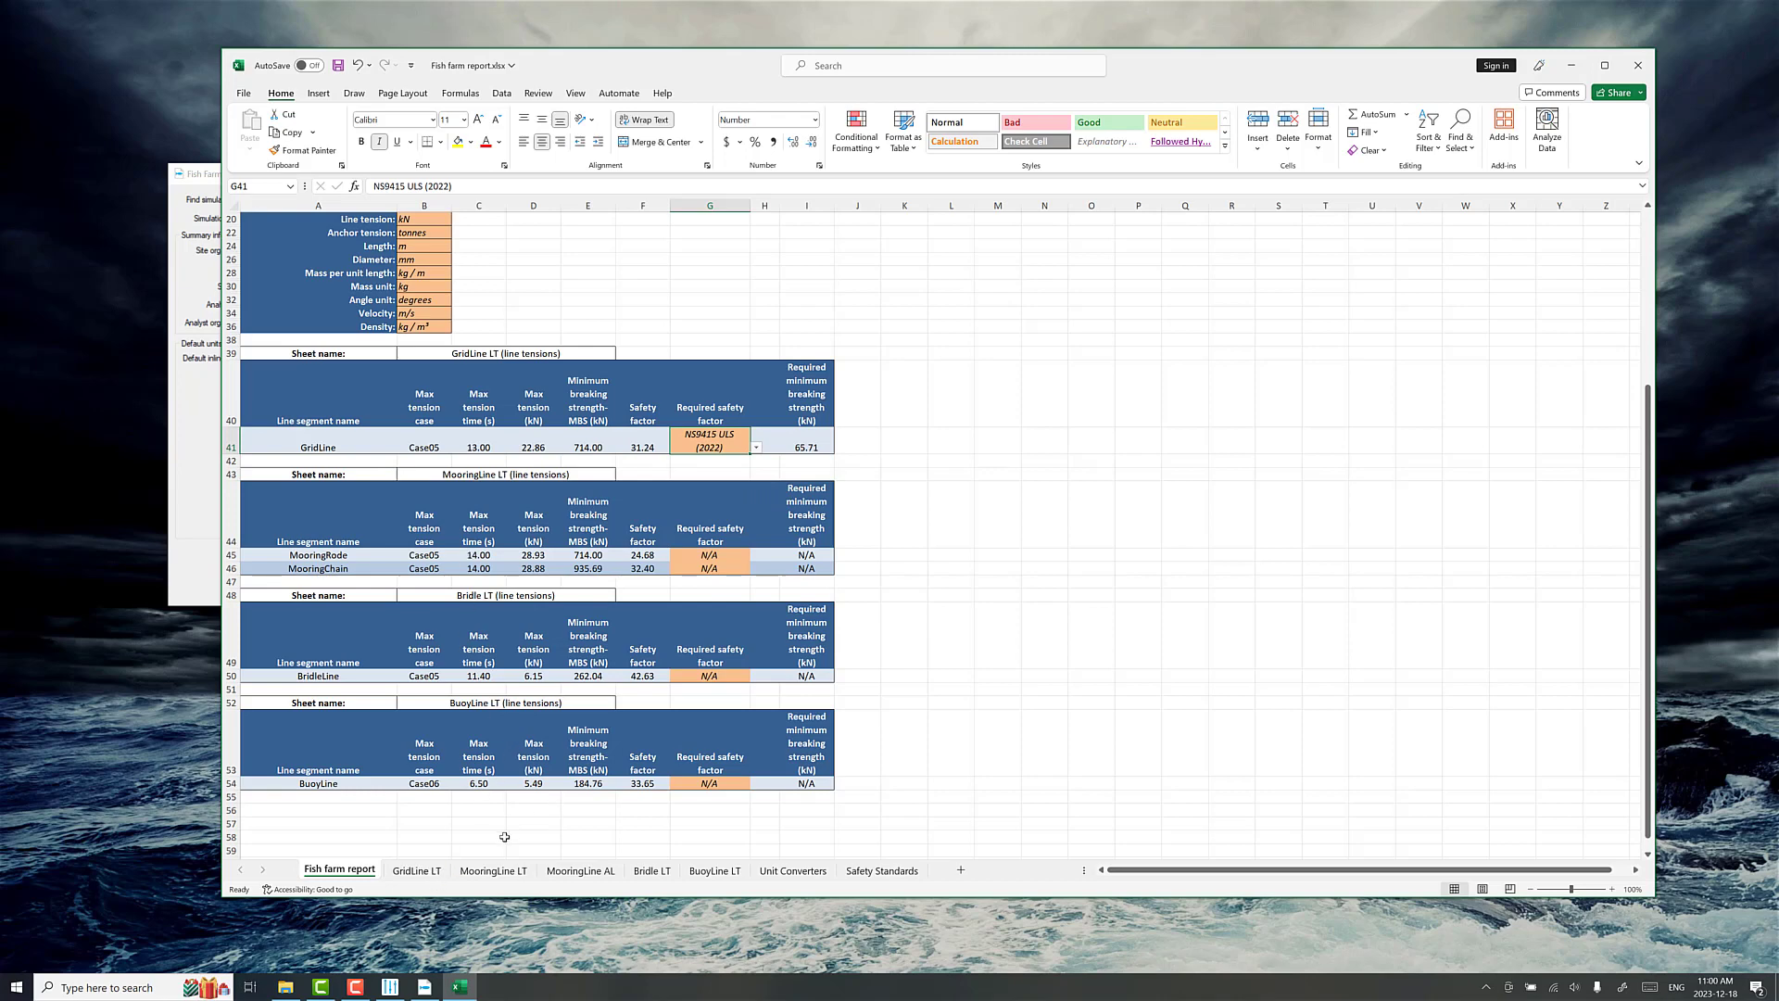
Examine the minimum and maximum tensions and safety factors of each mooring line on the MooringLine LT sheet
{"action": "scroll", "coordinate": [477, 749], "scroll_direction": "down", "scroll_amount": 2}
{"action": "scroll", "coordinate": [493, 700], "scroll_direction": "up", "scroll_amount": 1}
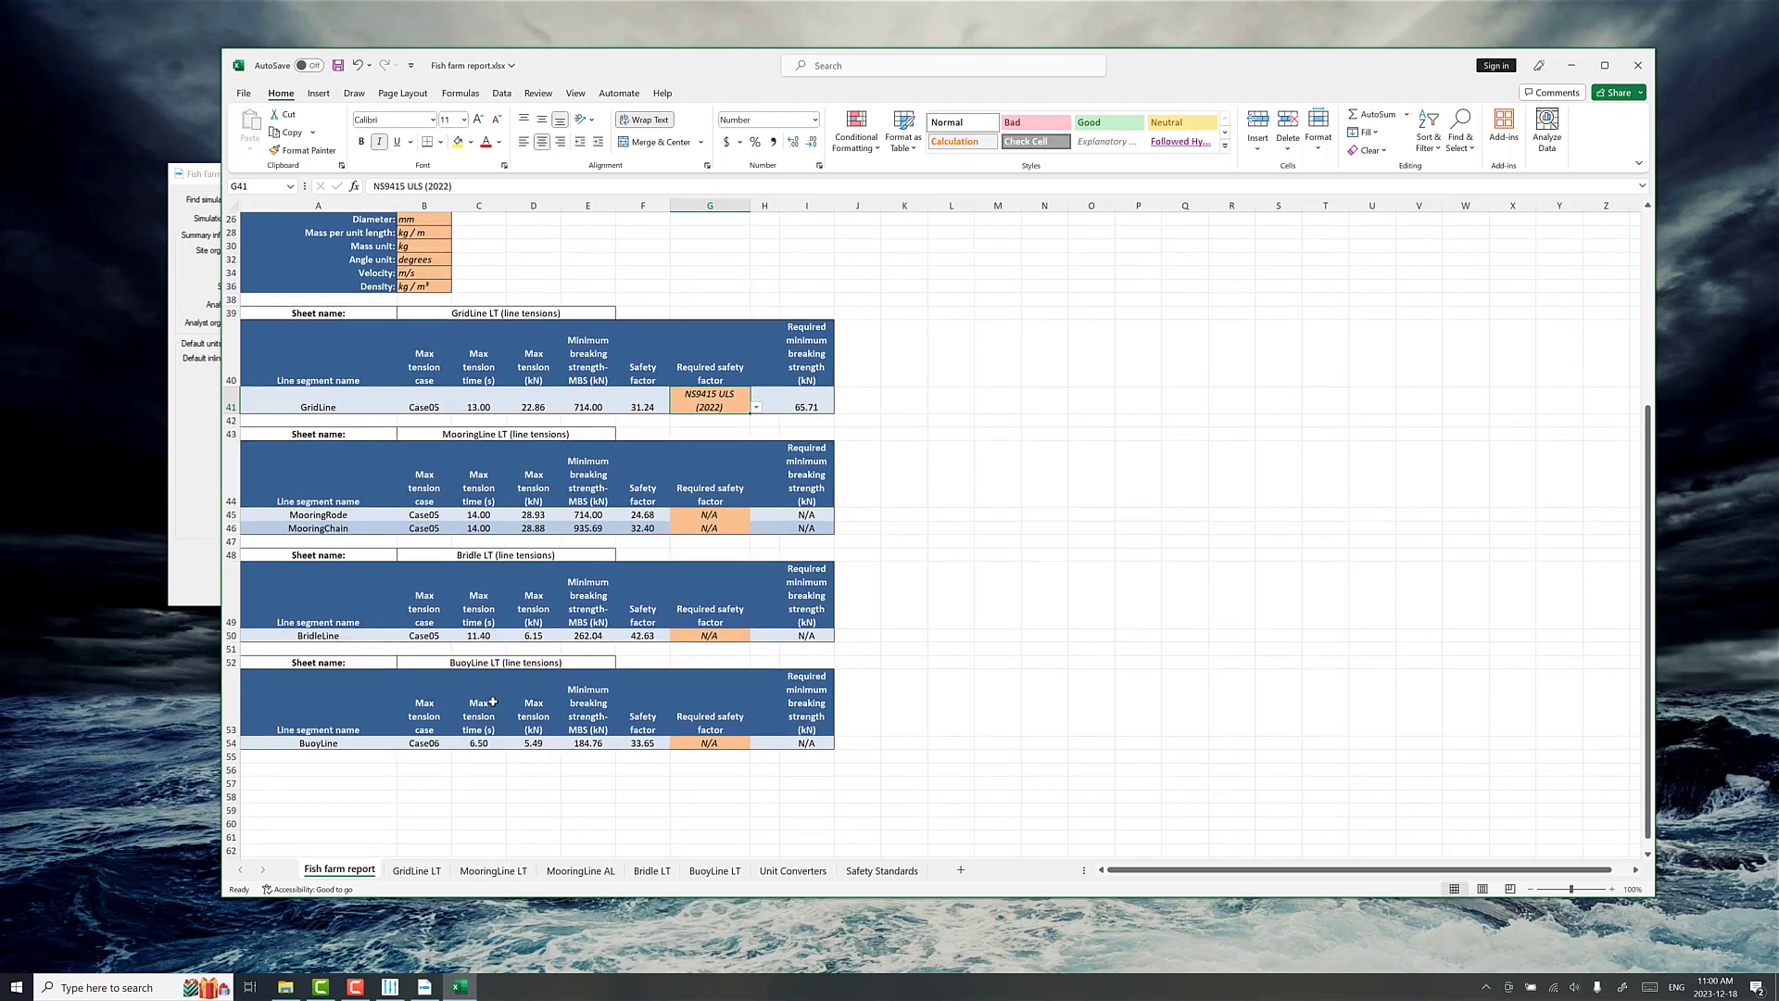
{"action": "left_click", "coordinate": [493, 870]}
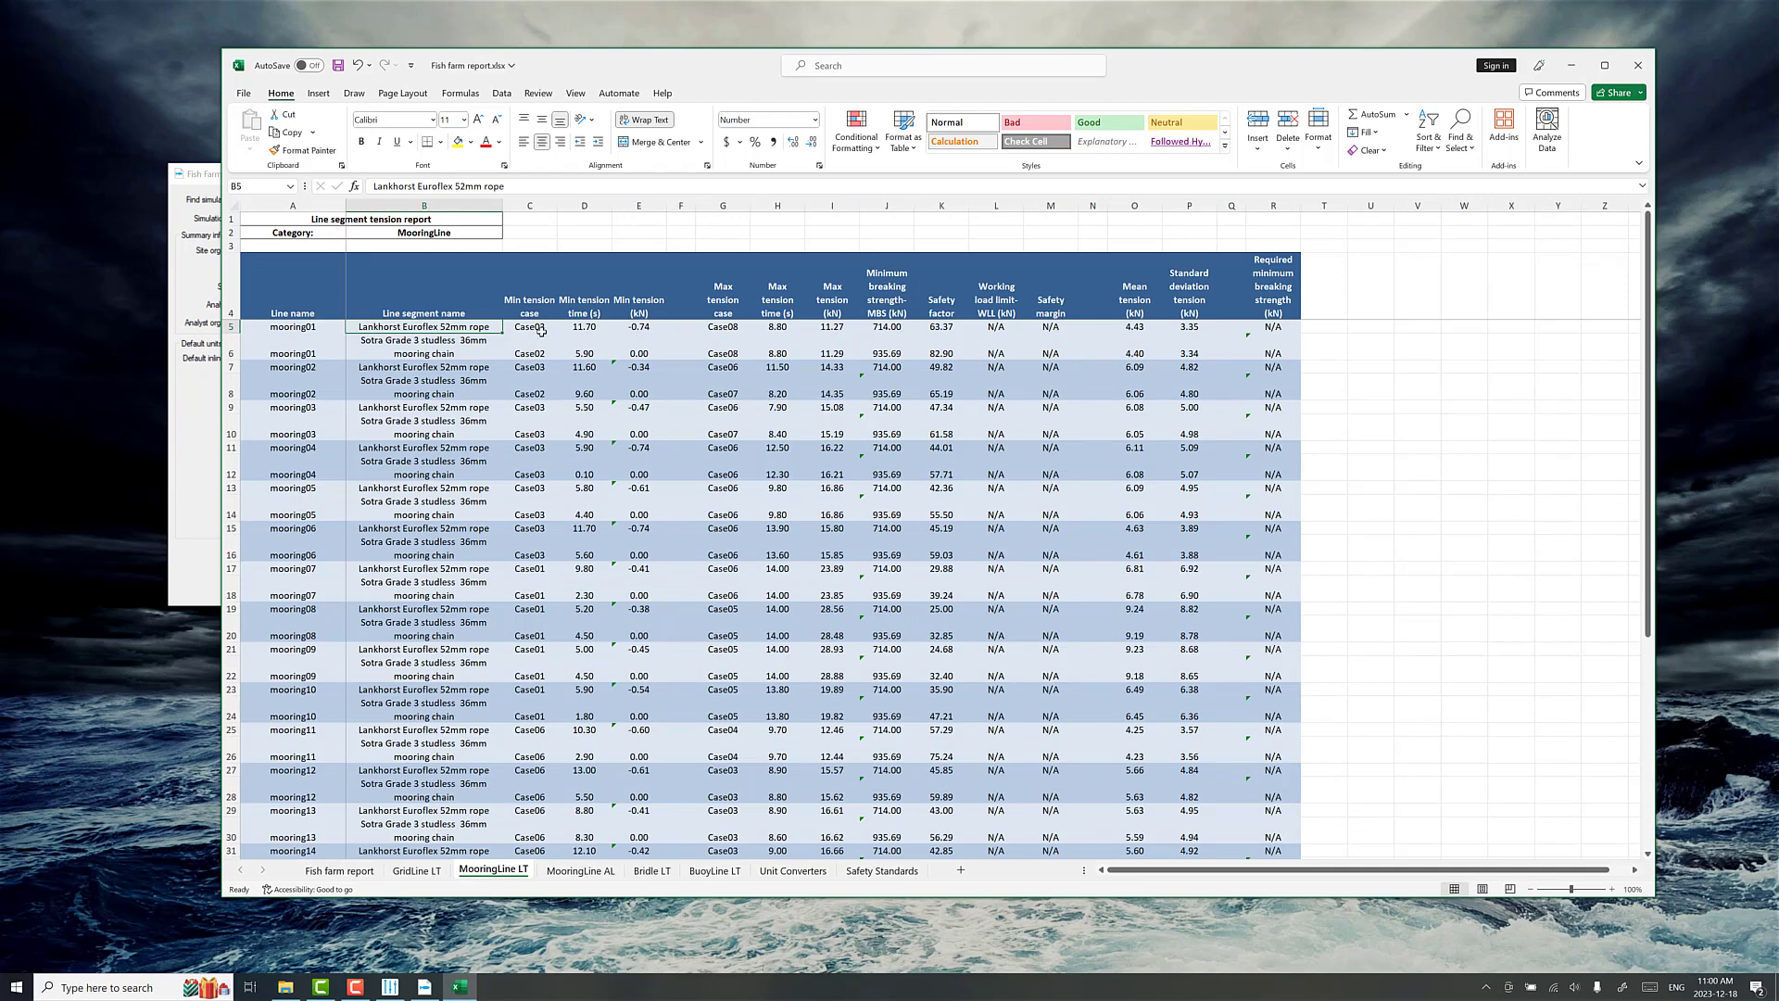
{"action": "scroll", "coordinate": [975, 513], "scroll_direction": "down", "scroll_amount": 3}
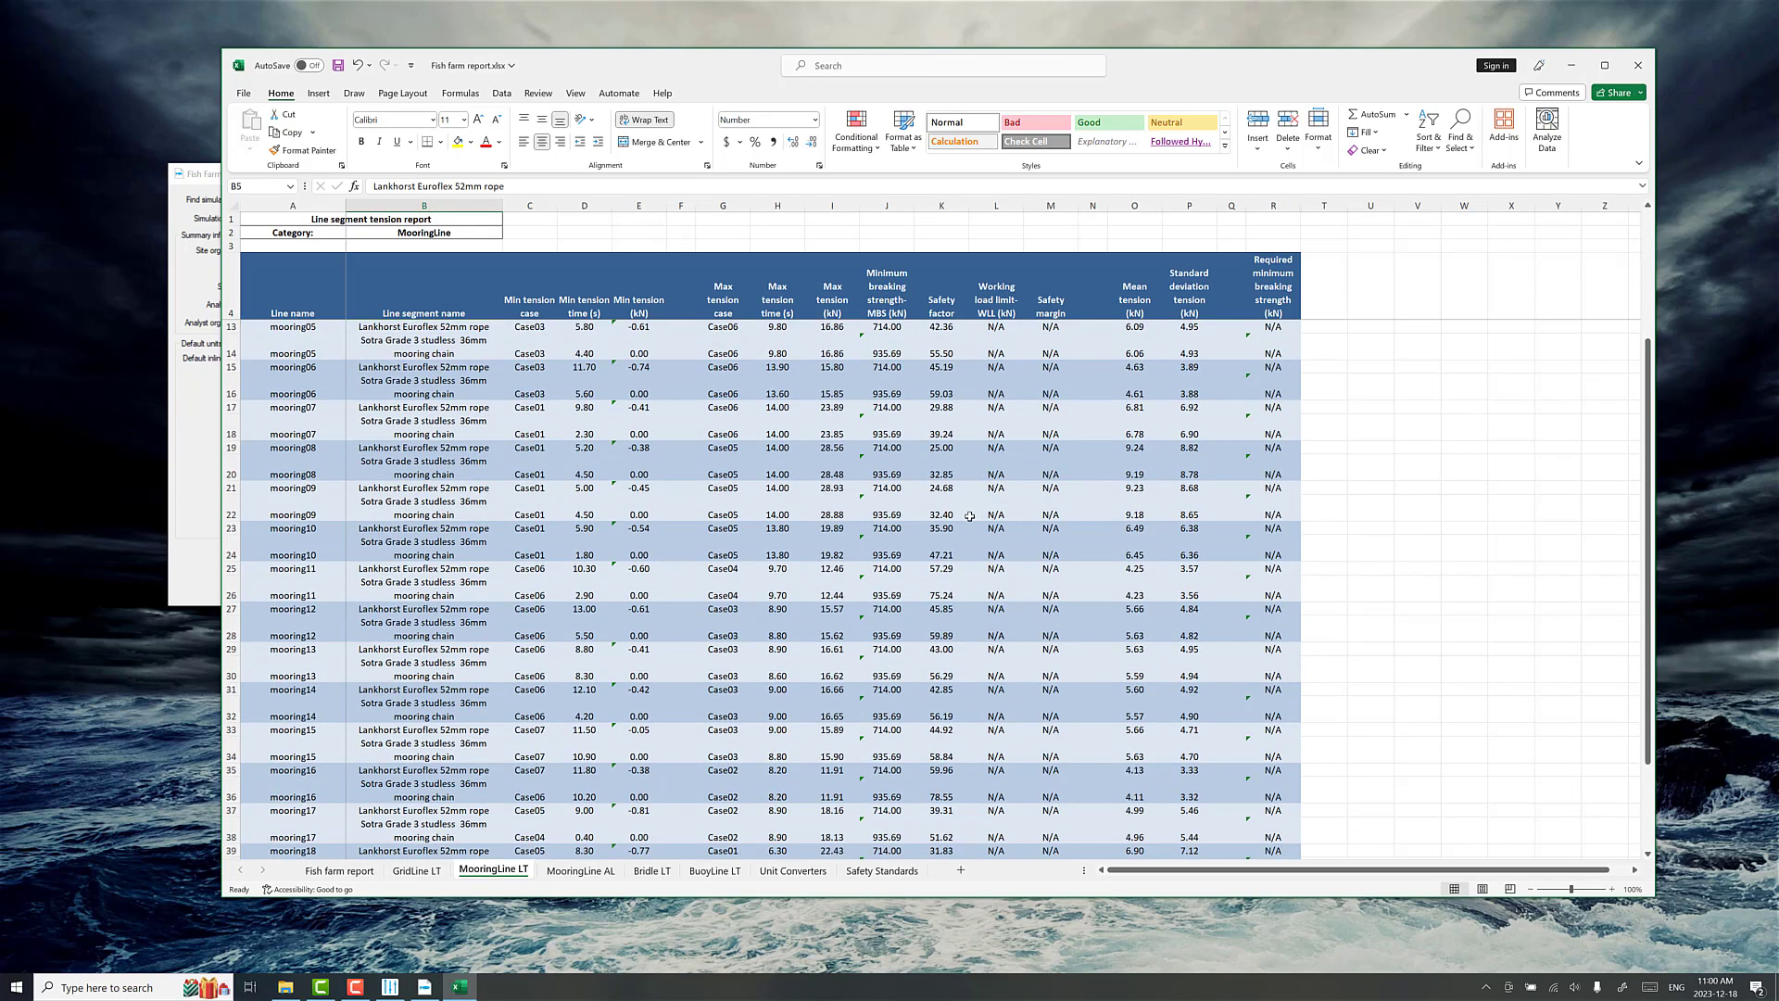
{"action": "scroll", "coordinate": [792, 636], "scroll_direction": "down", "scroll_amount": 3}
{"action": "scroll", "coordinate": [787, 636], "scroll_direction": "up", "scroll_amount": 3}
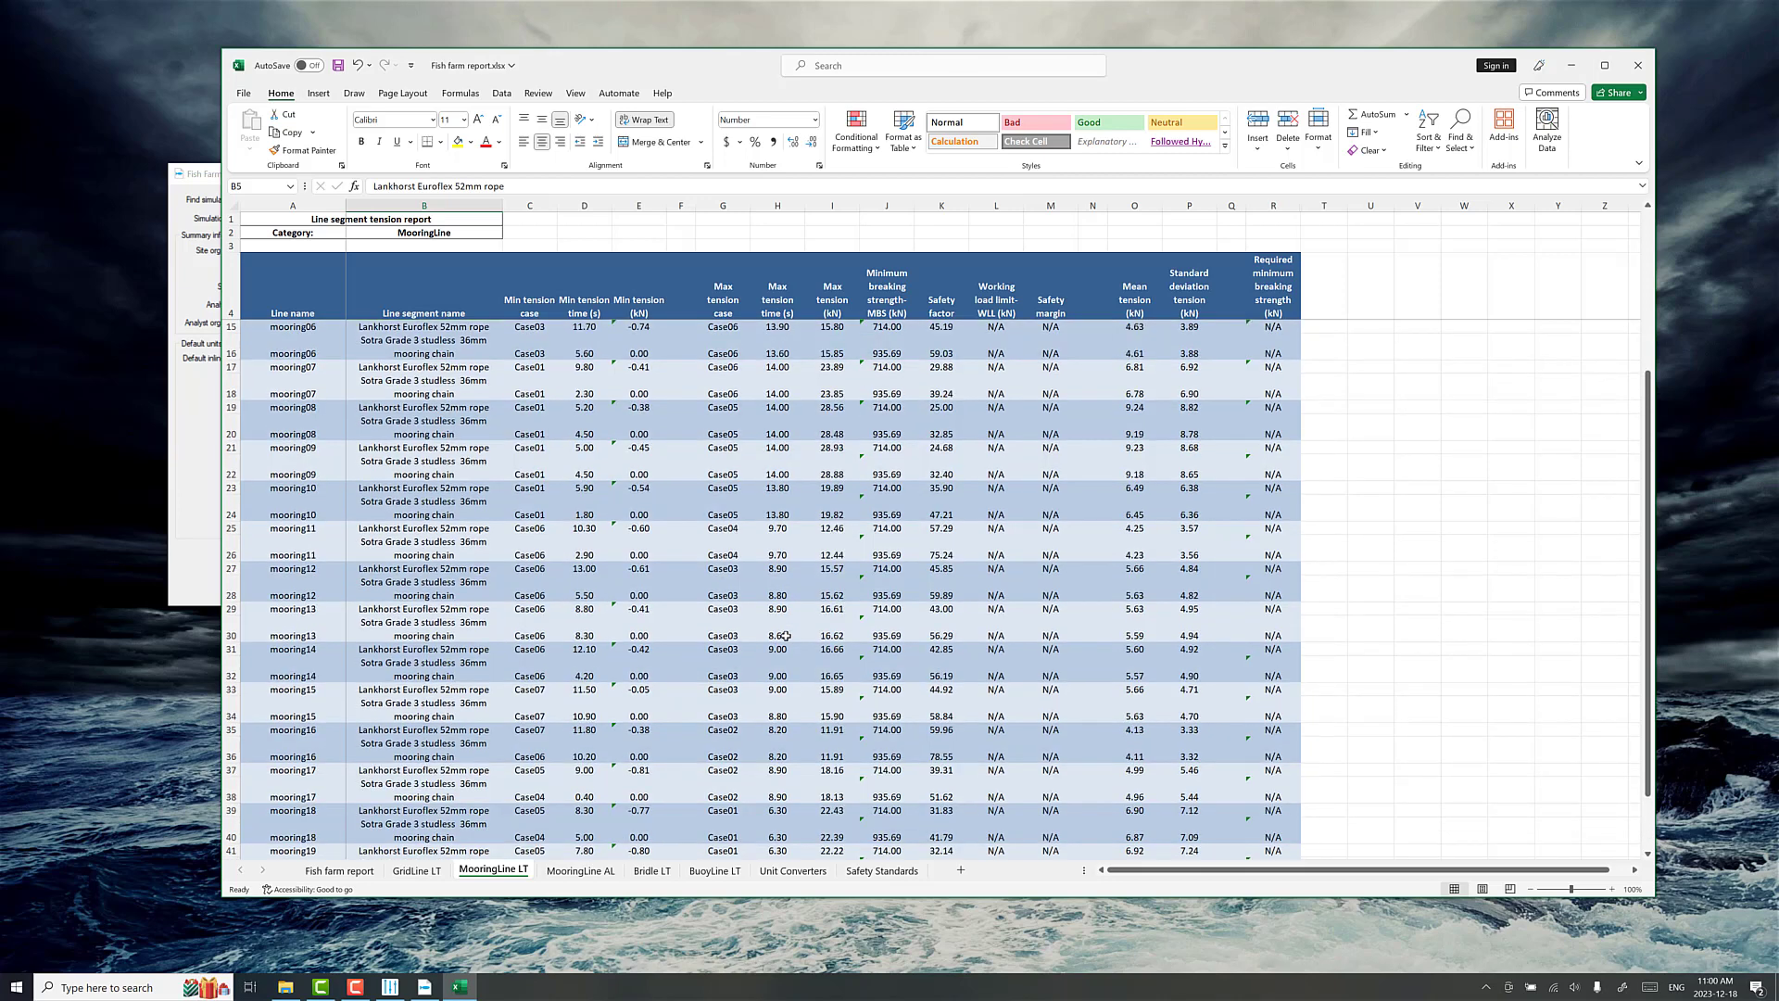
{"action": "scroll", "coordinate": [783, 634], "scroll_direction": "up", "scroll_amount": 3}
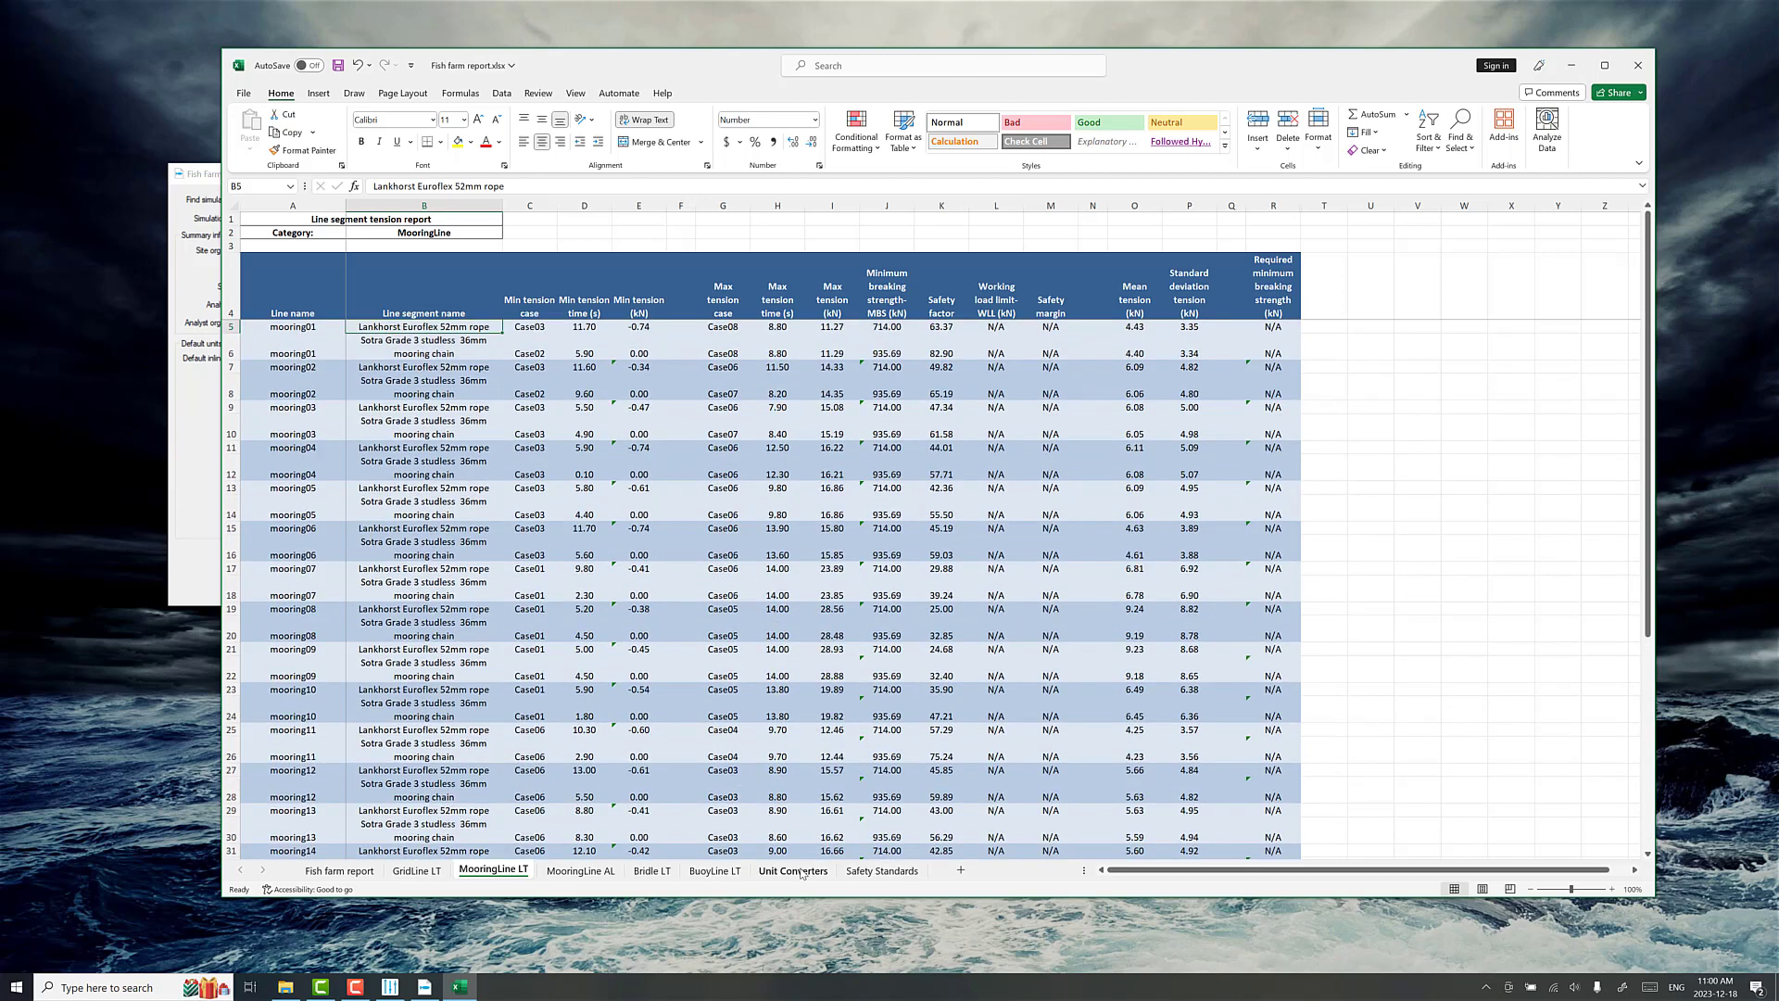
Return to the Fish farm report sheet and review which cases govern the maximum line tensions
{"action": "left_click", "coordinate": [339, 871]}
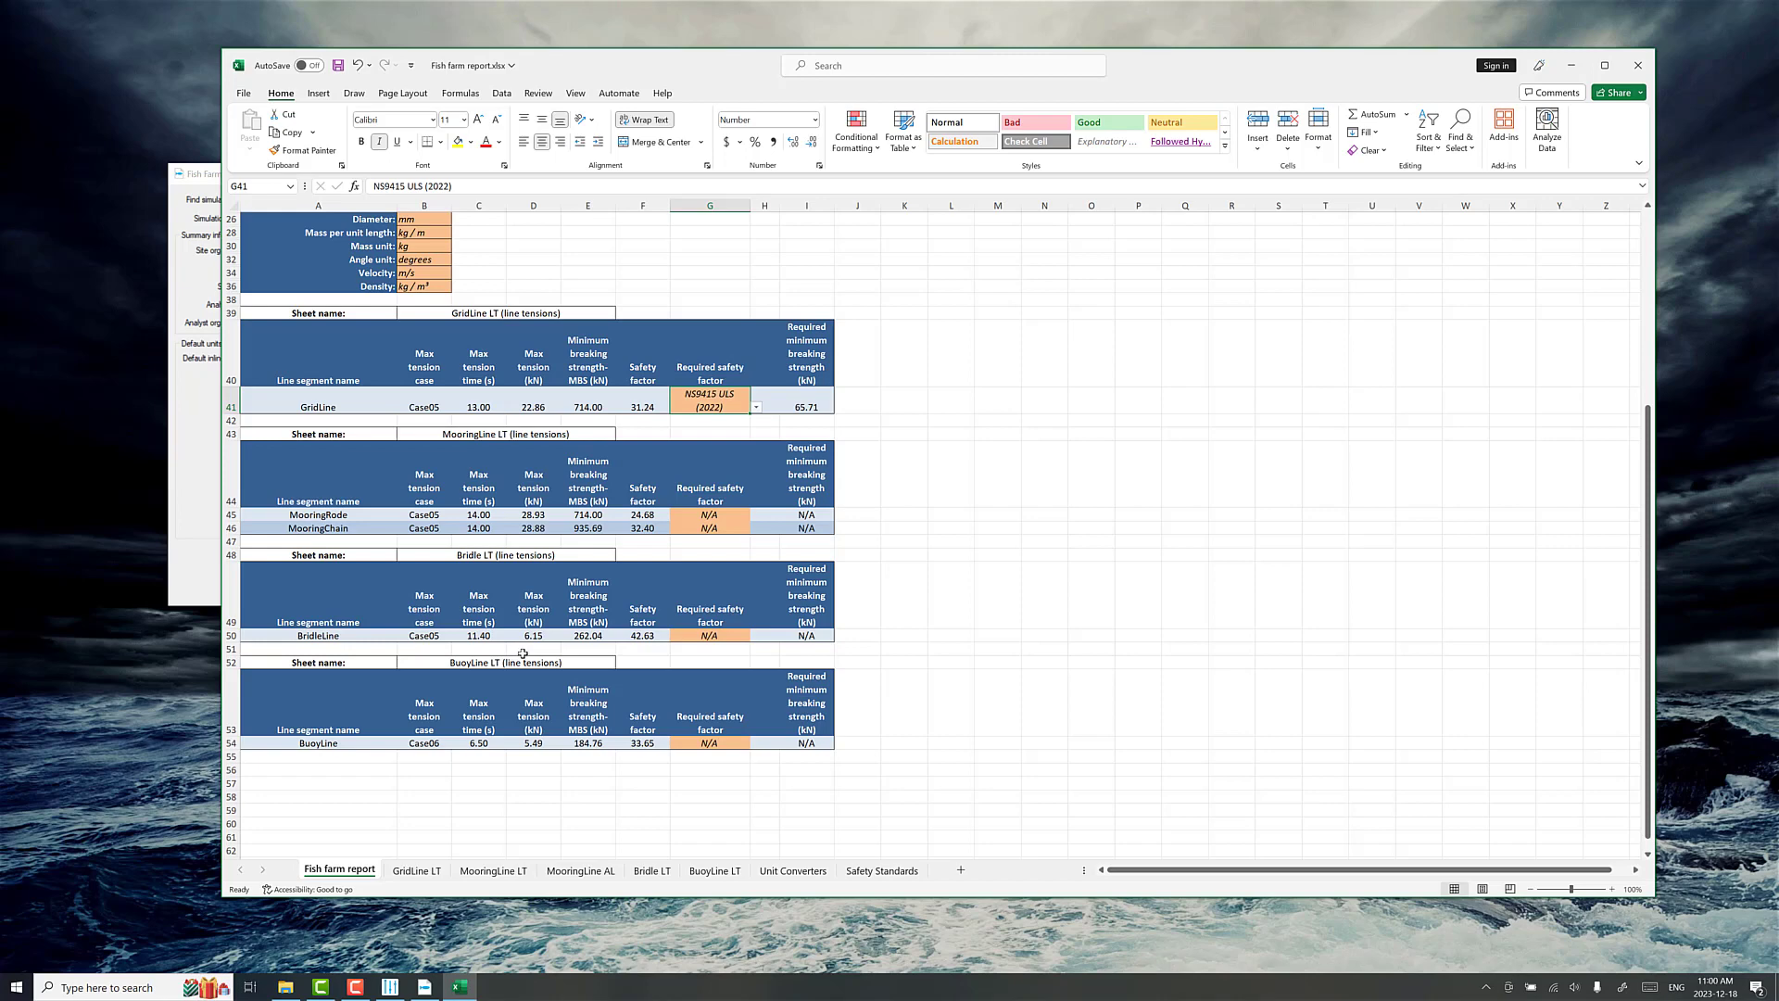
{"action": "scroll", "coordinate": [505, 631], "scroll_direction": "up", "scroll_amount": 1}
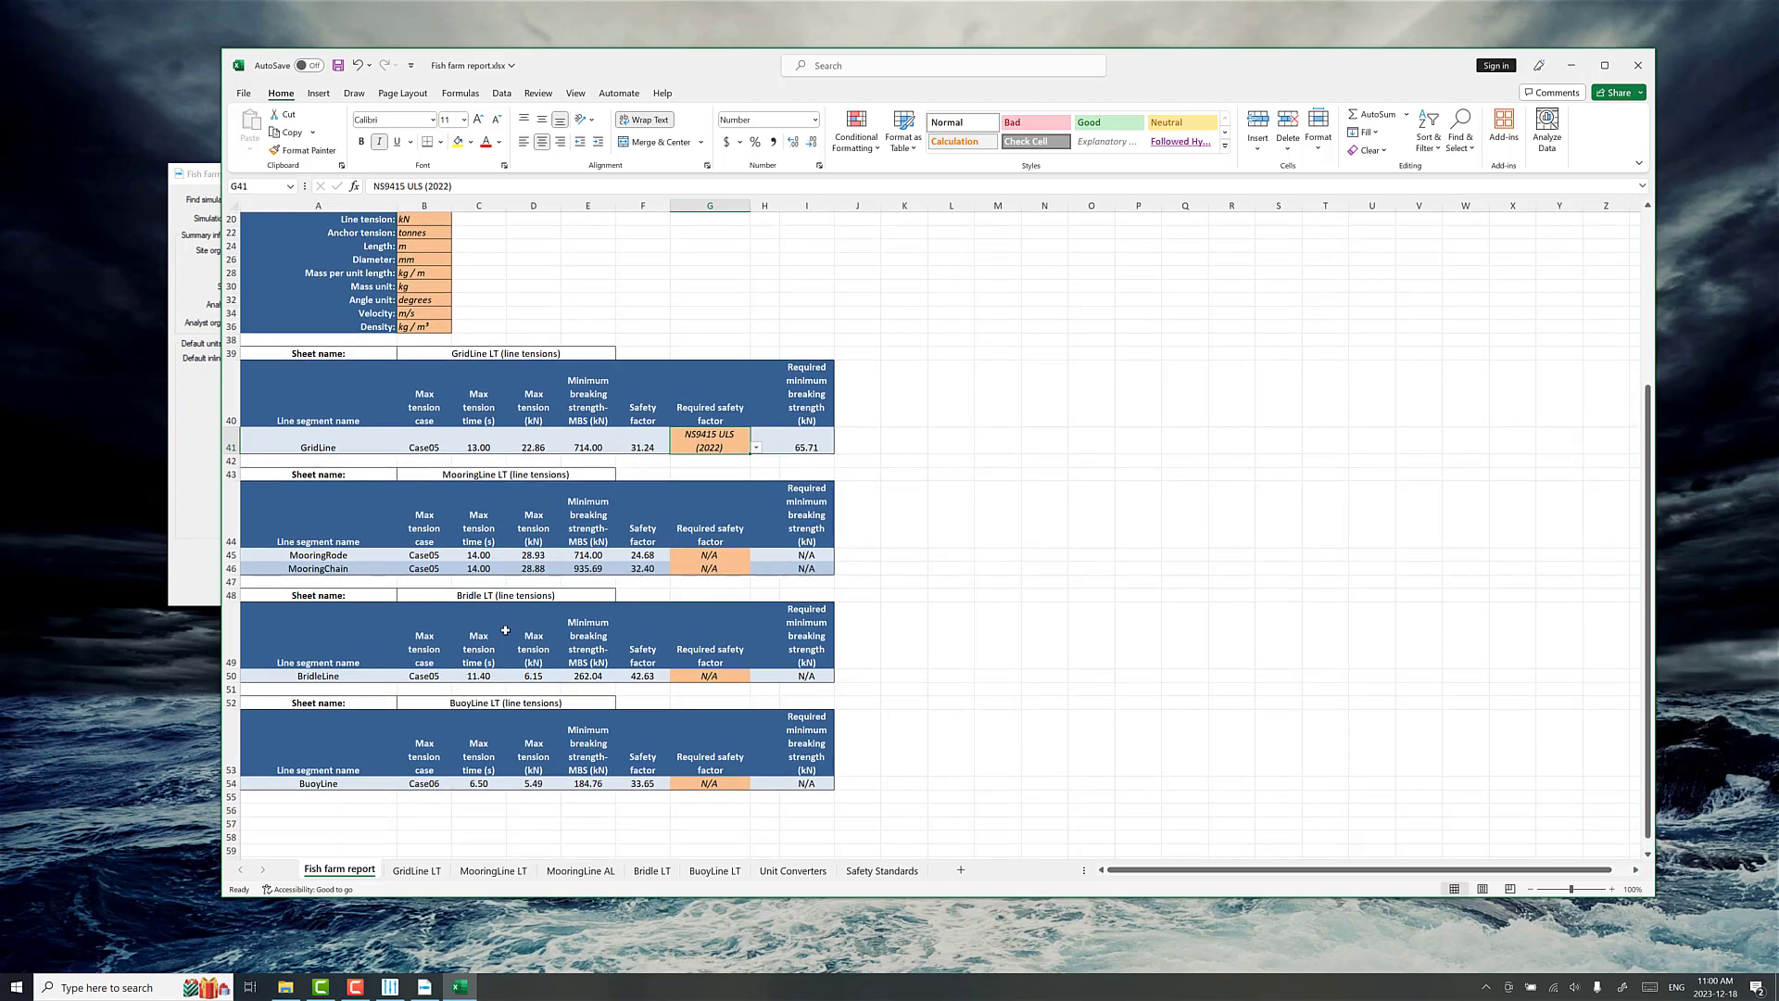
{"action": "scroll", "coordinate": [505, 632], "scroll_direction": "up", "scroll_amount": 6}
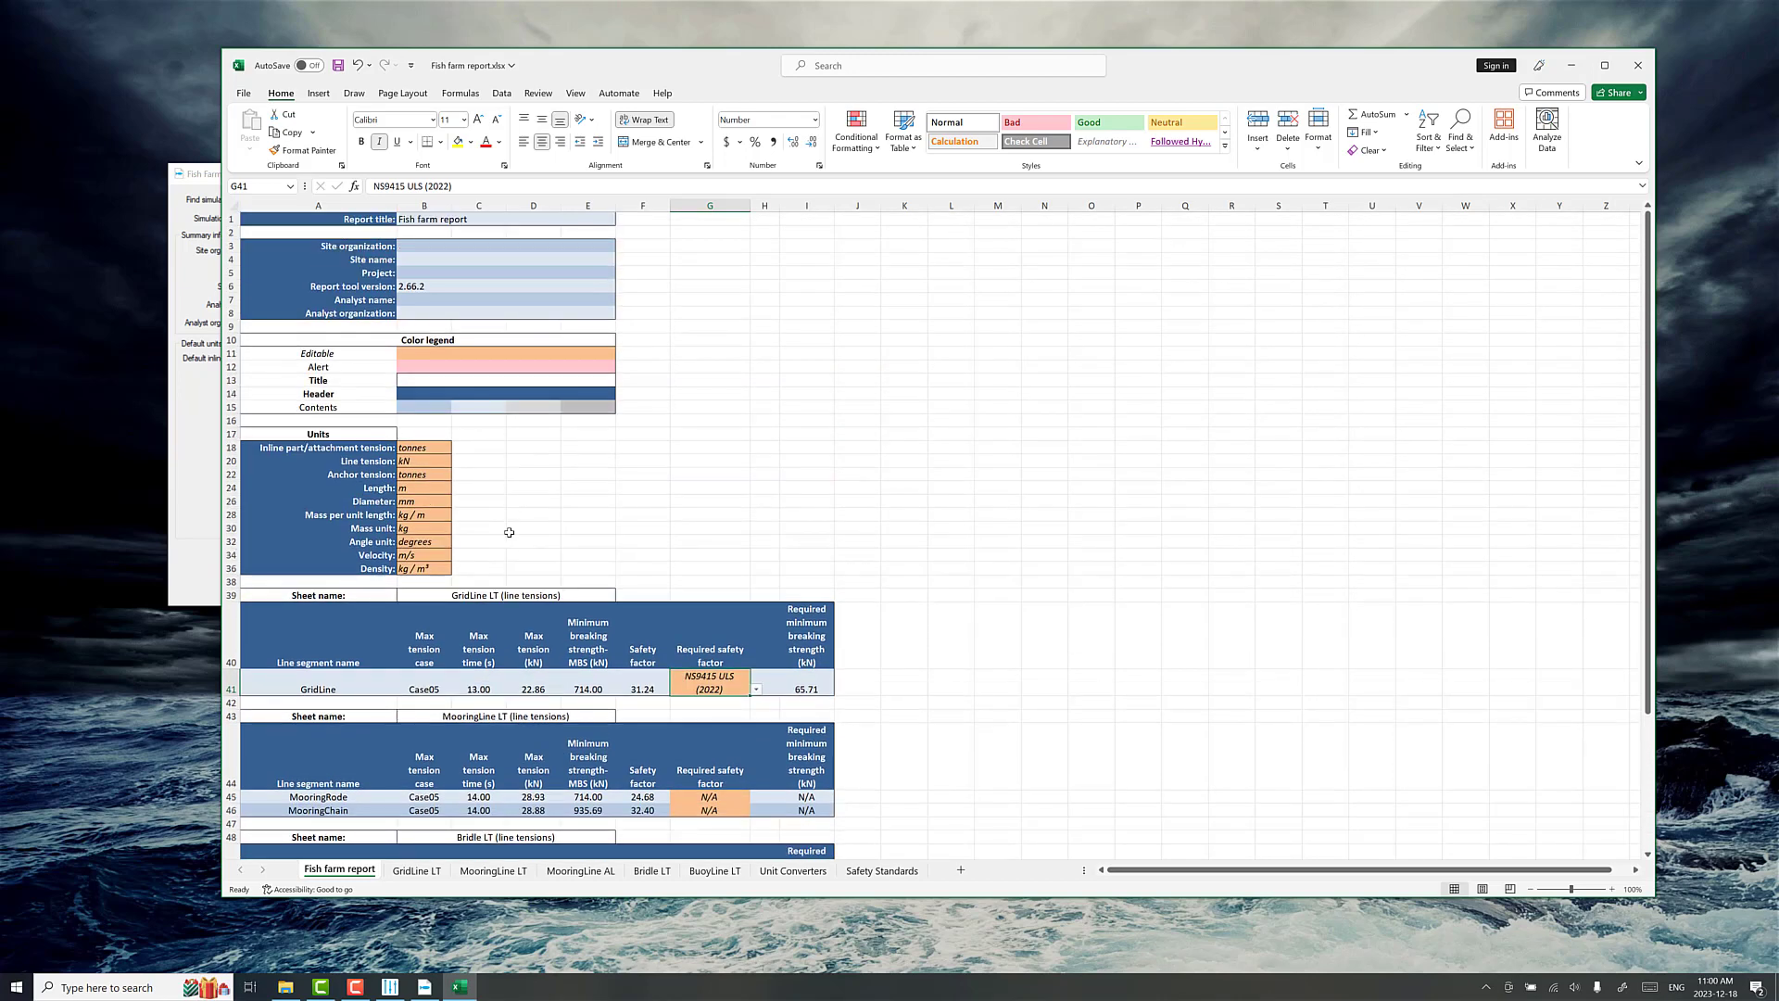
{"action": "scroll", "coordinate": [509, 531], "scroll_direction": "down", "scroll_amount": 4}
{"action": "scroll", "coordinate": [509, 532], "scroll_direction": "down", "scroll_amount": 4}
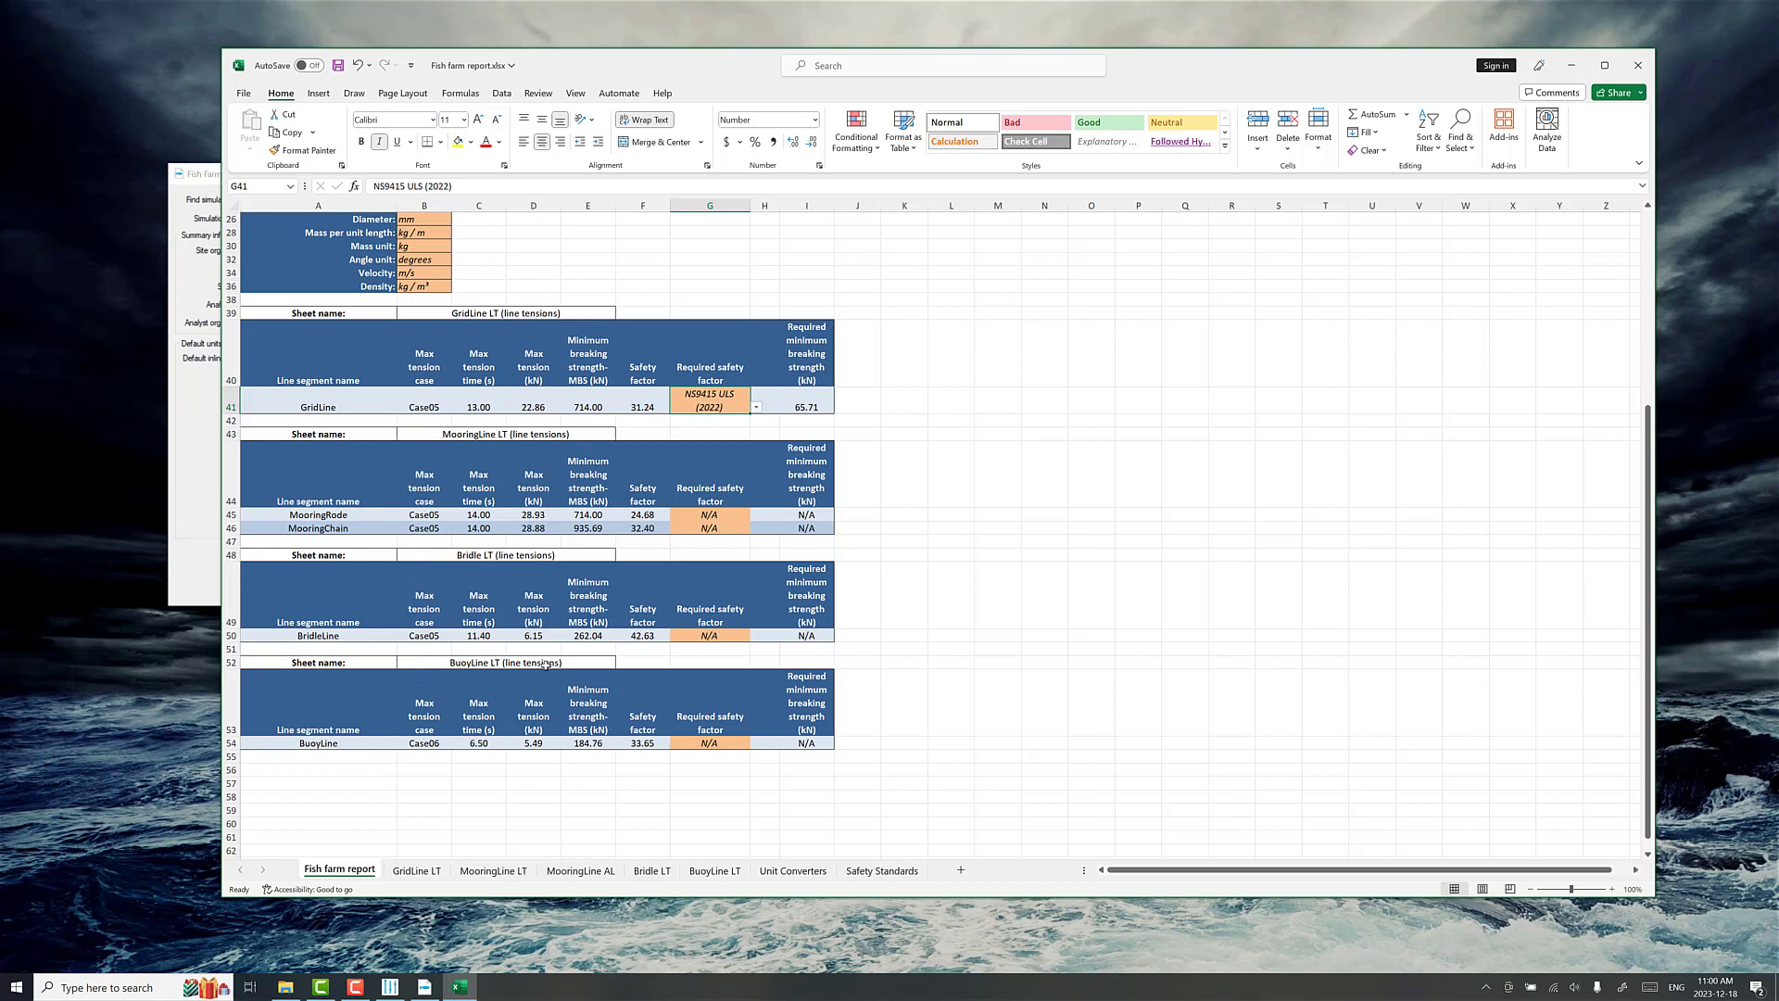
Compare the wave and current conditions of Case05 and Case06 in ProteusDS Case Explorer and return to the Excel report
{"action": "left_click", "coordinate": [393, 992]}
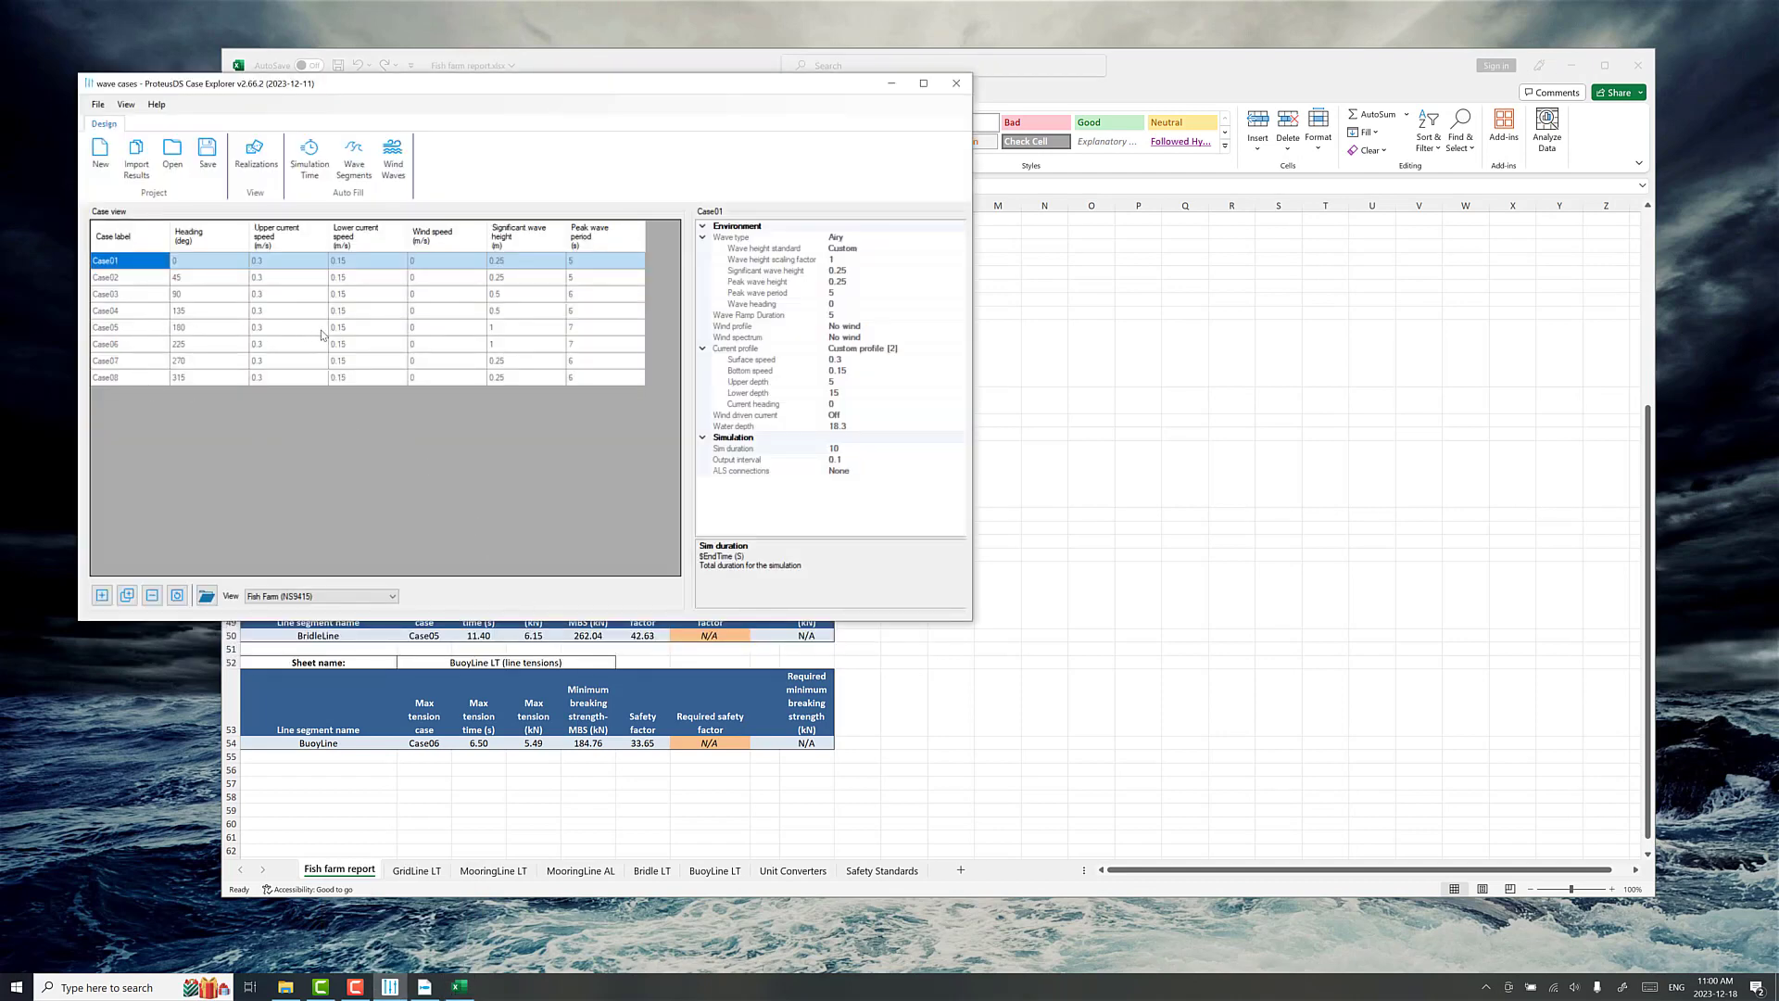
{"action": "left_click", "coordinate": [489, 333]}
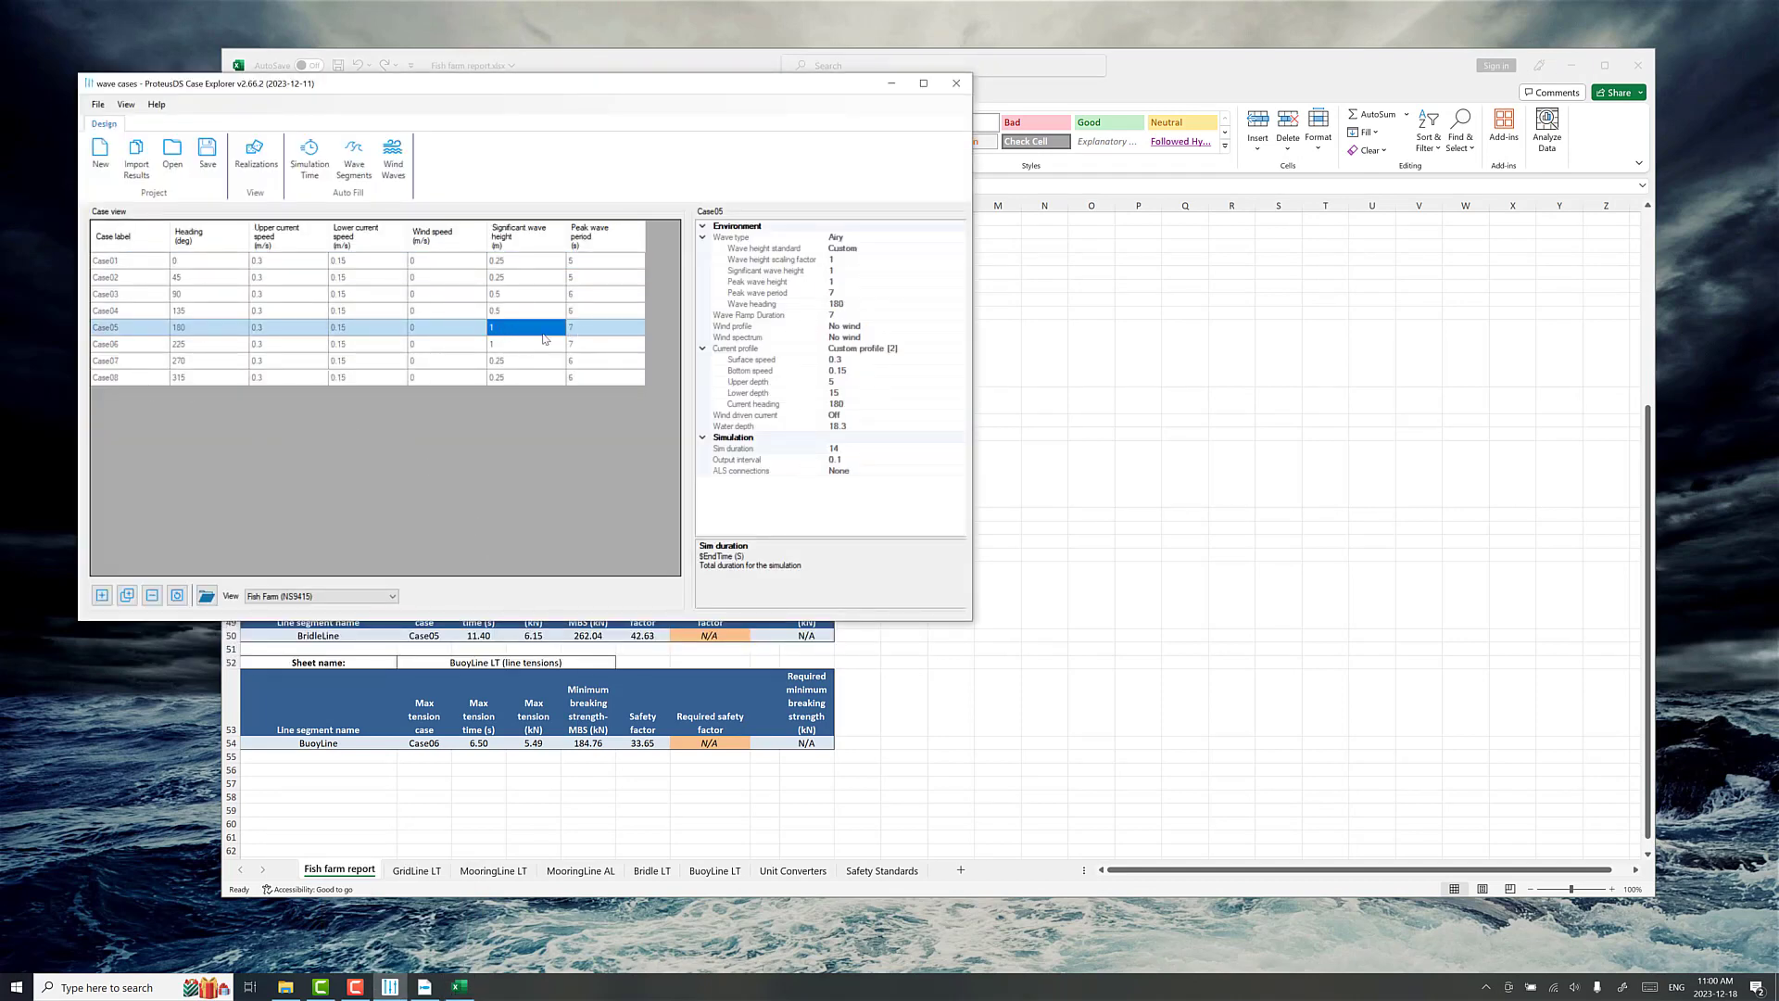
{"action": "left_click", "coordinate": [521, 346]}
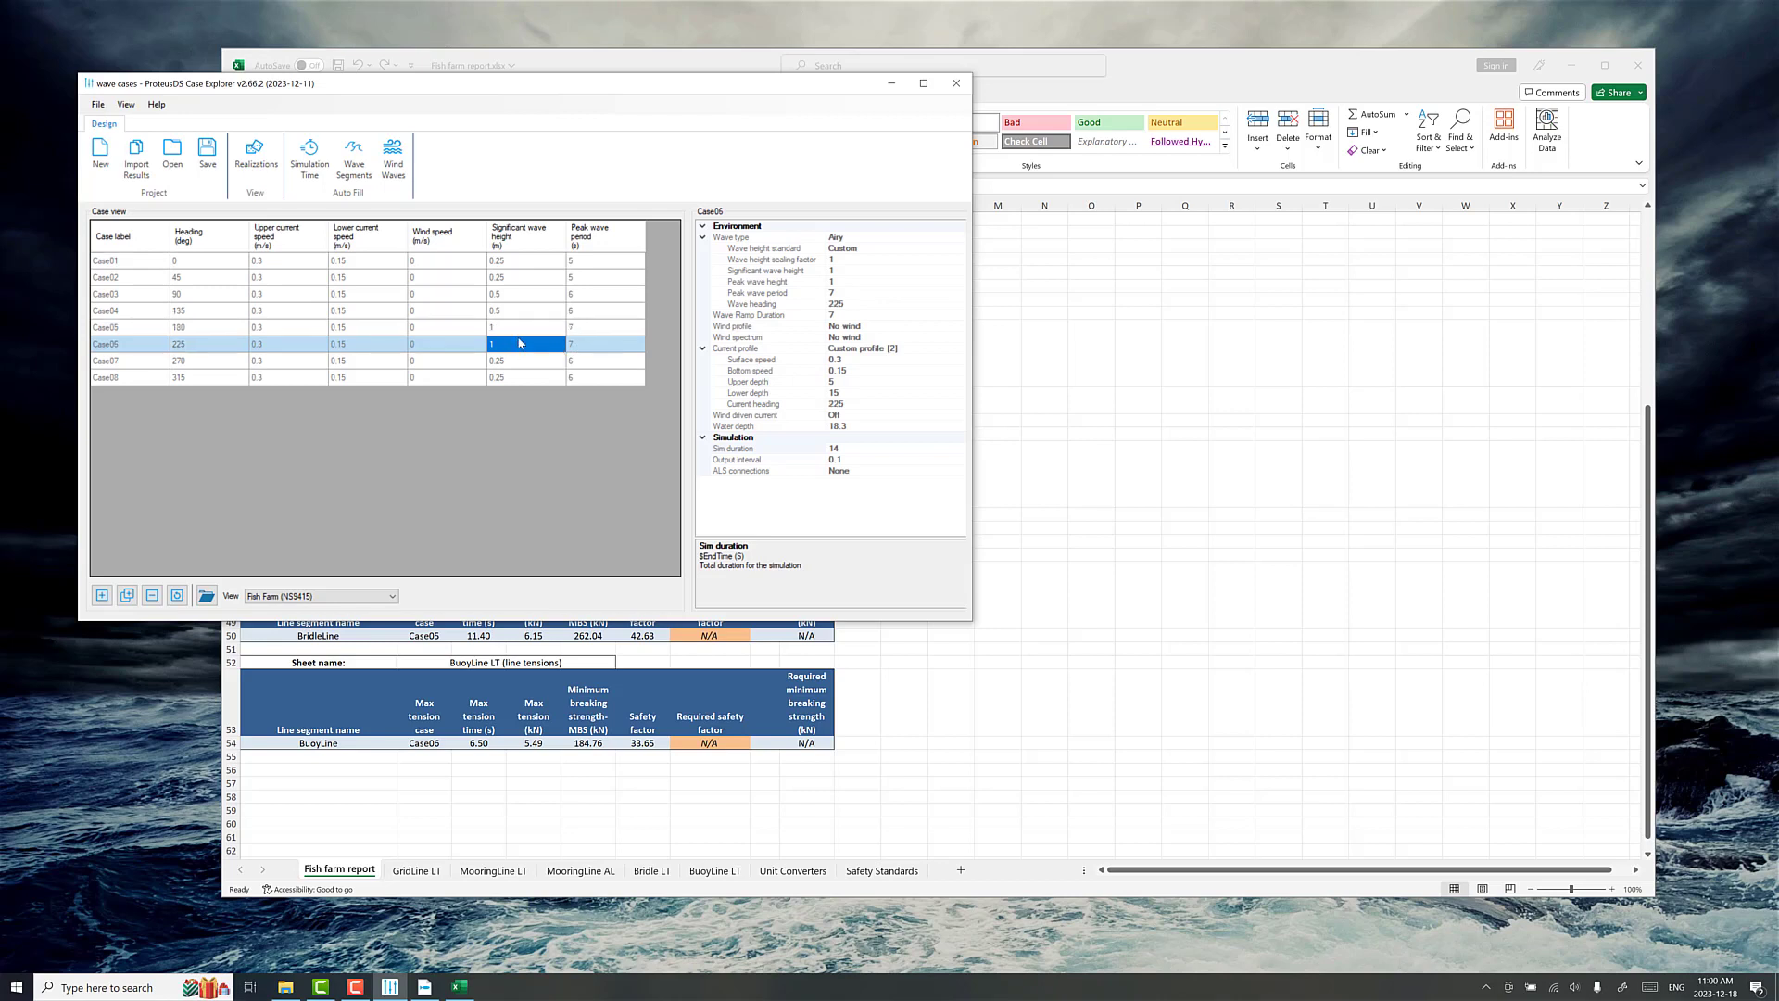
{"action": "left_click", "coordinate": [522, 331]}
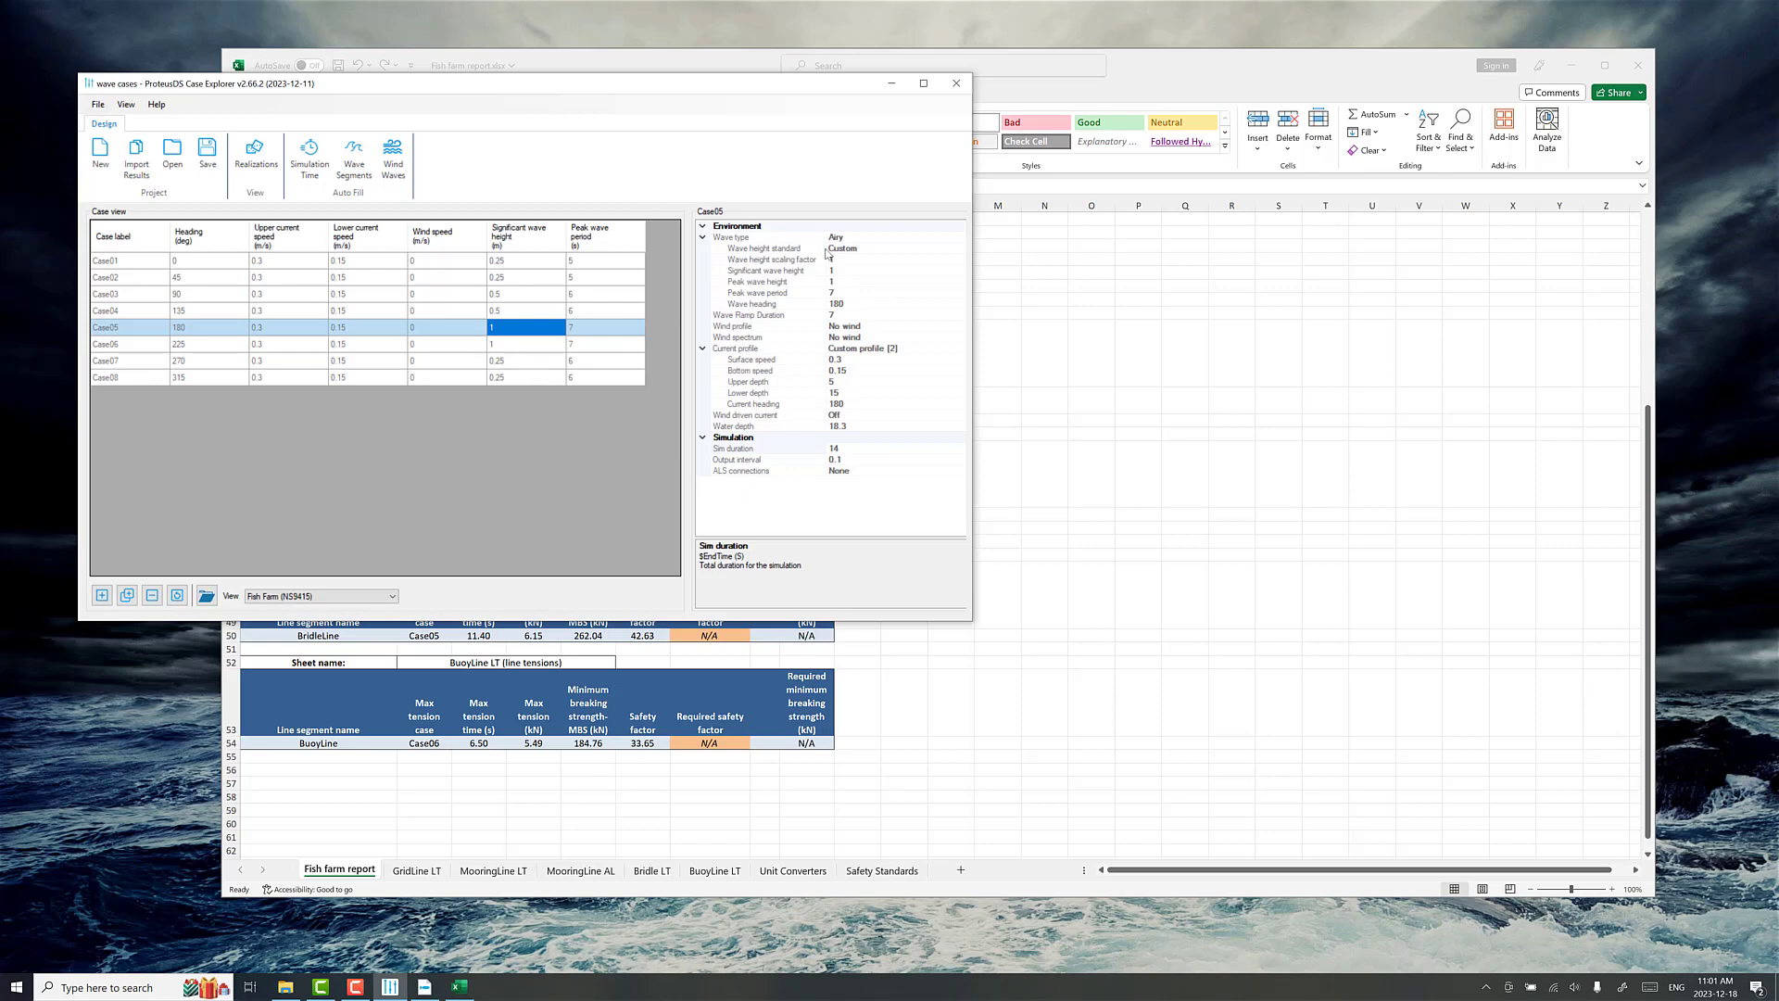
{"action": "left_click", "coordinate": [891, 84]}
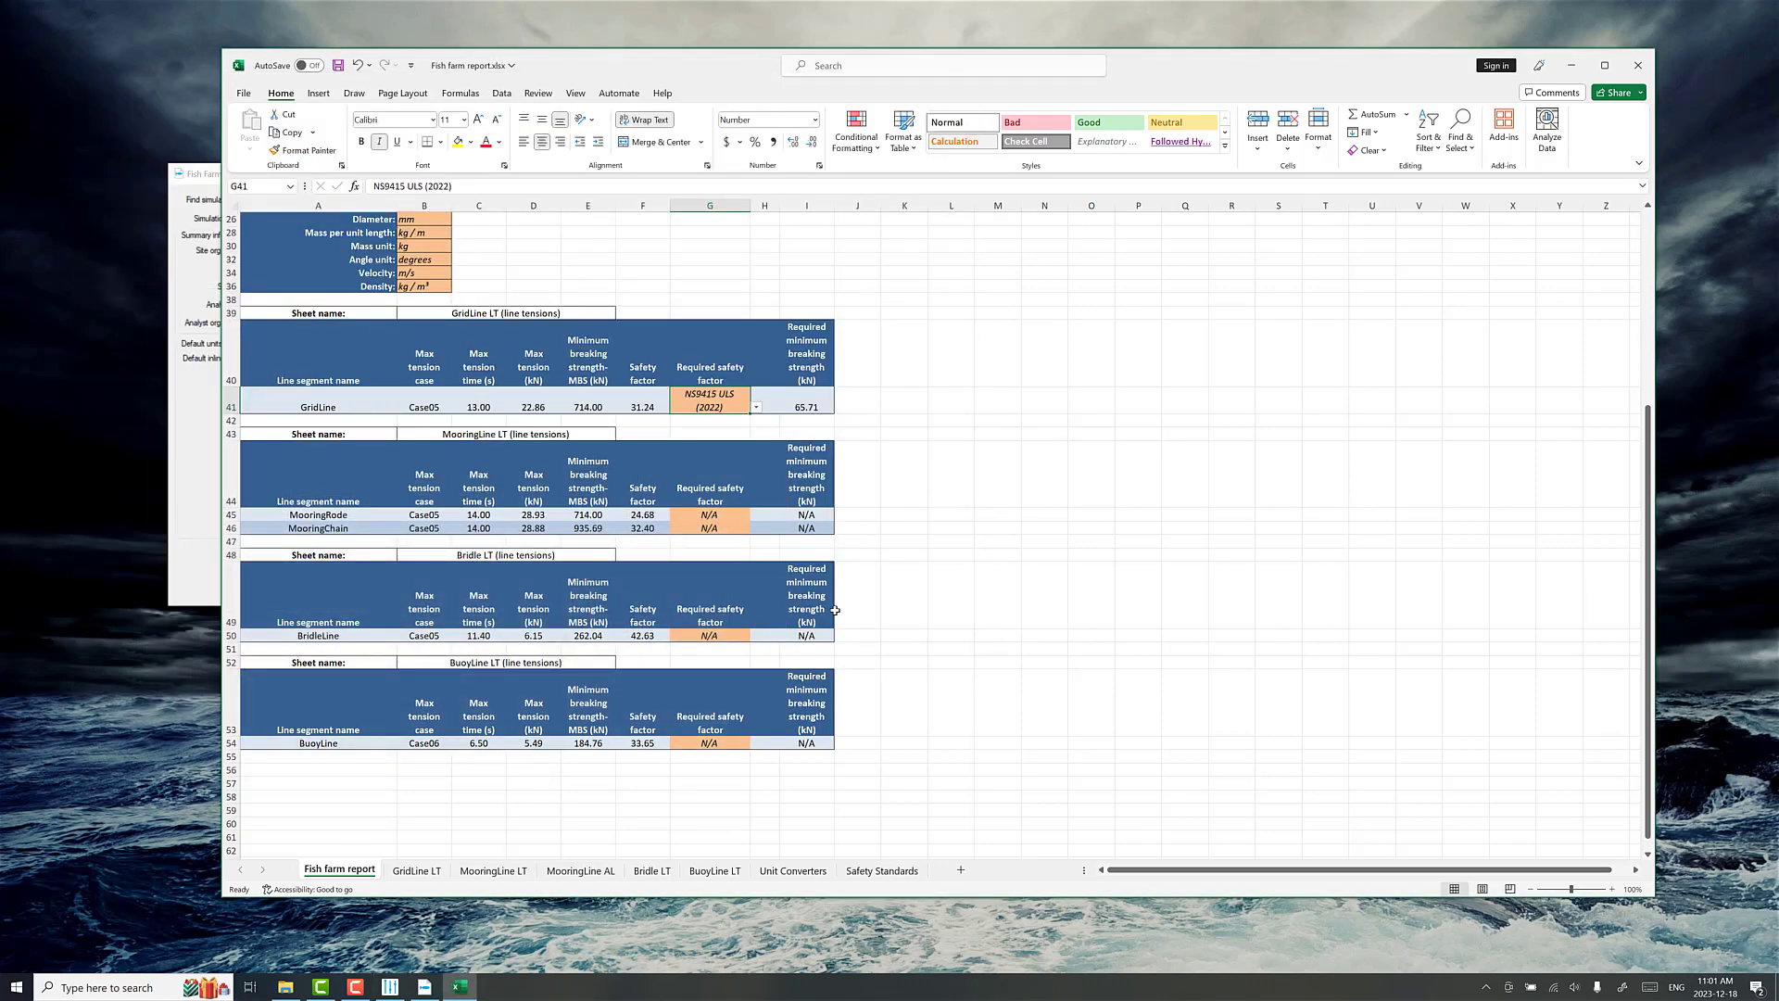